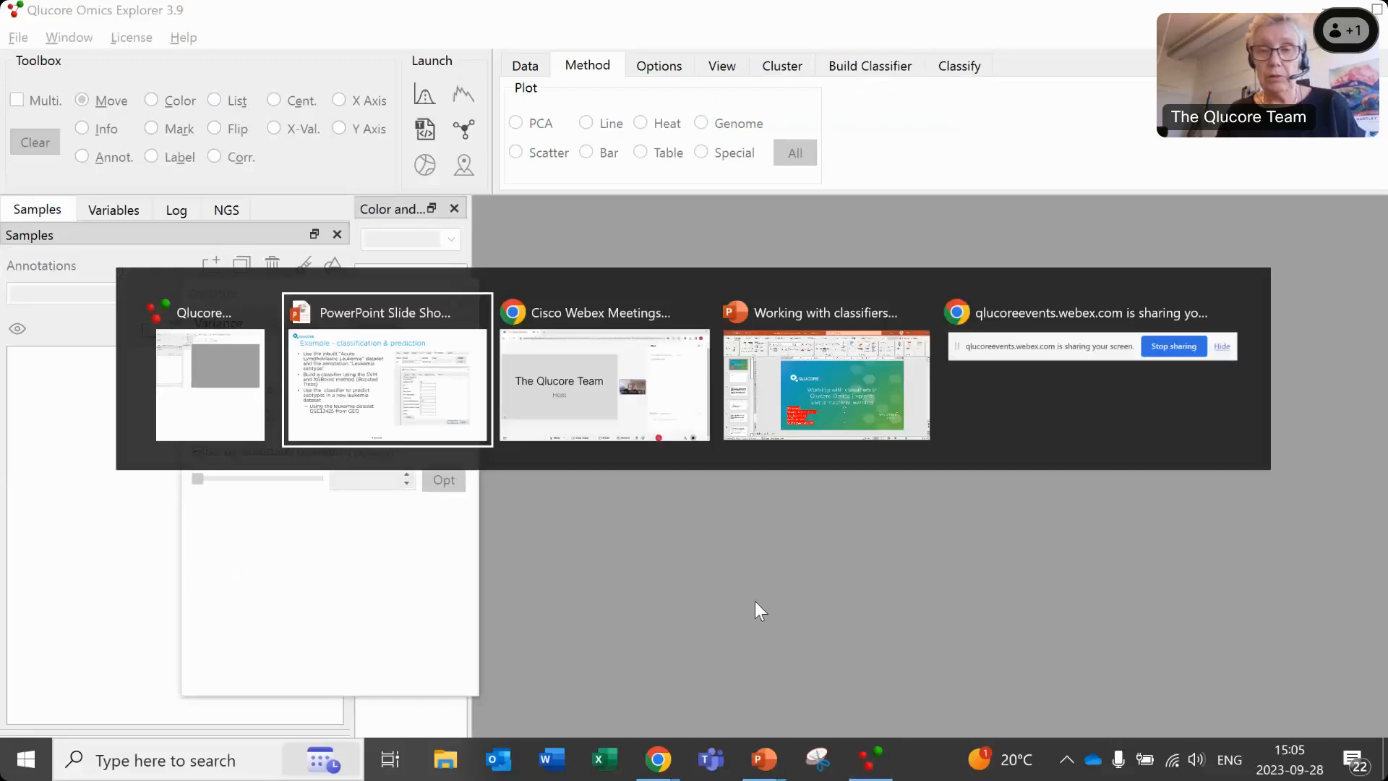
- Switch to Qlucore Omics Explorer, open the example data set Acute Lymphoblastic Leukemia.gedata and maximize its plot window
key("Tab")
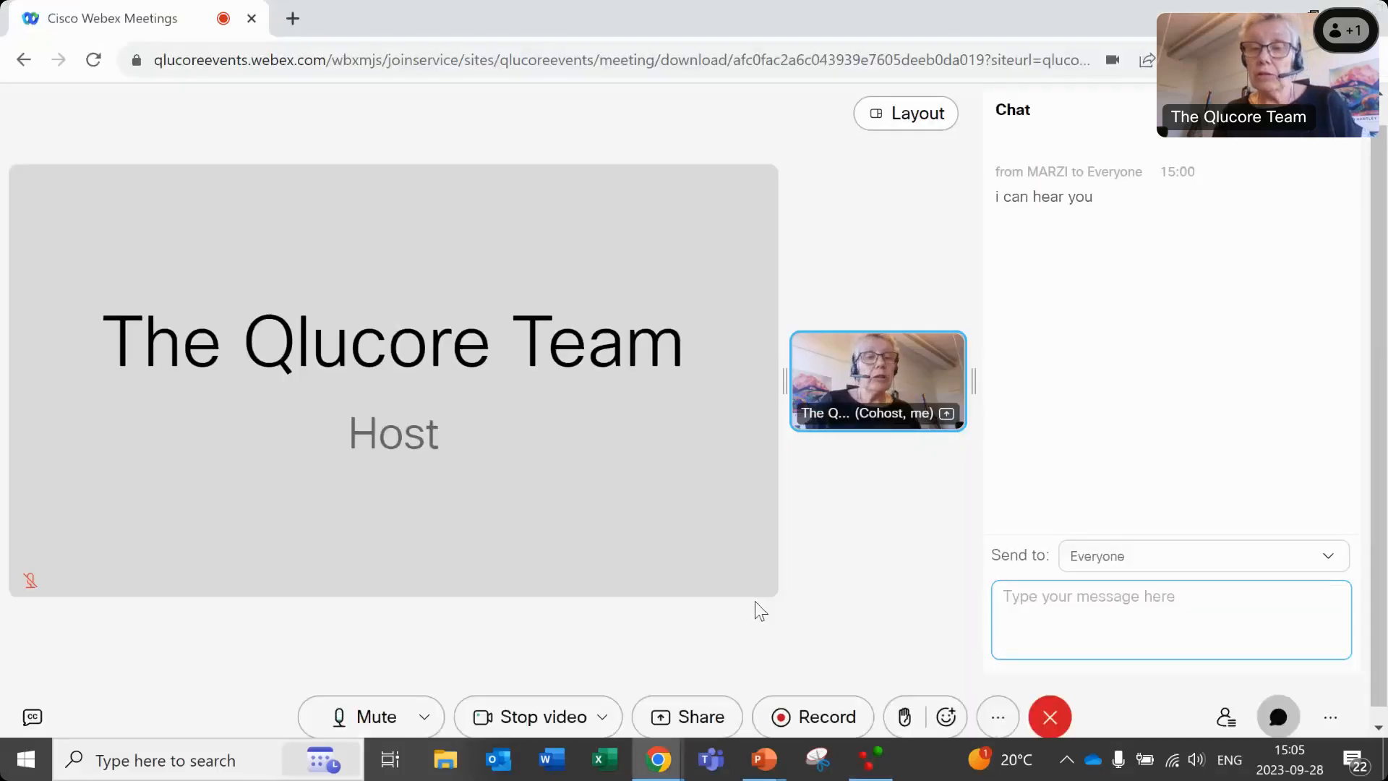
key("alt+Tab")
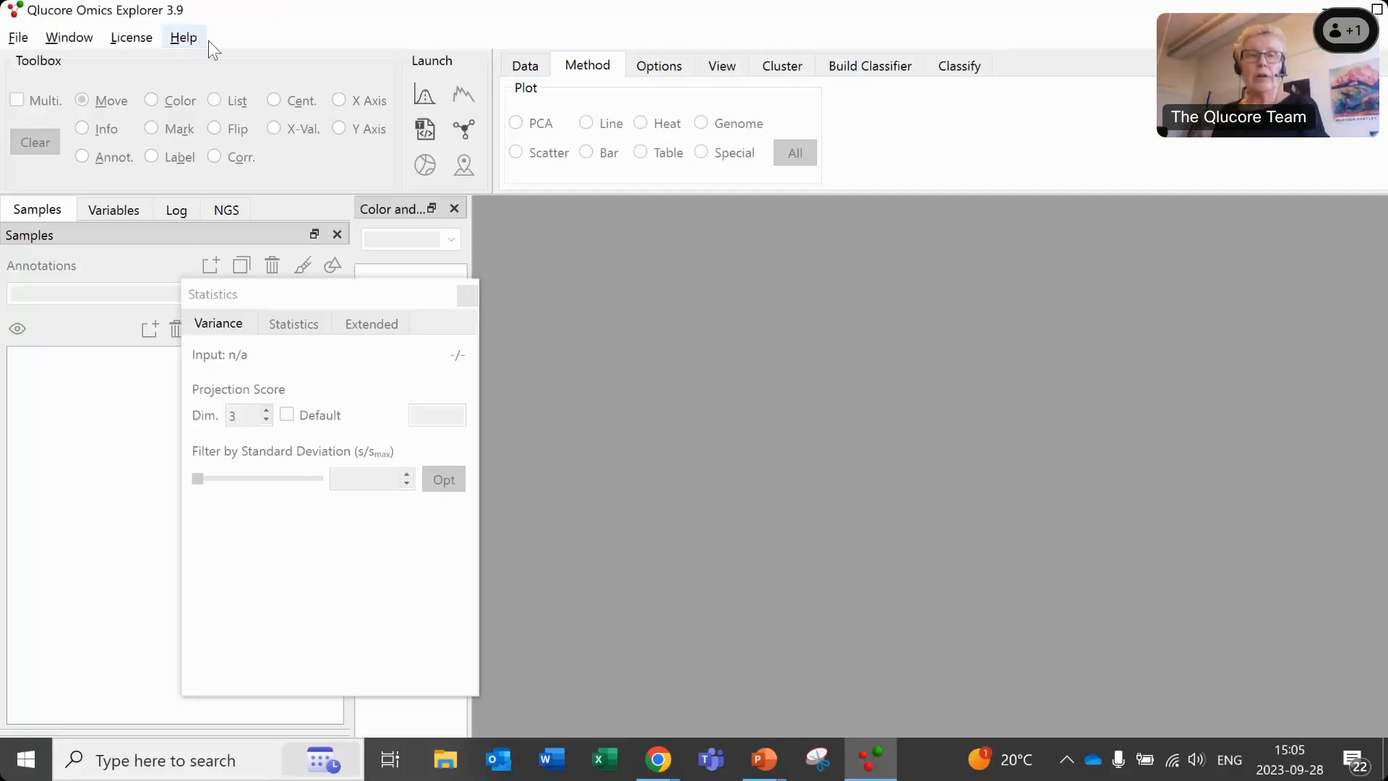
left_click(185, 37)
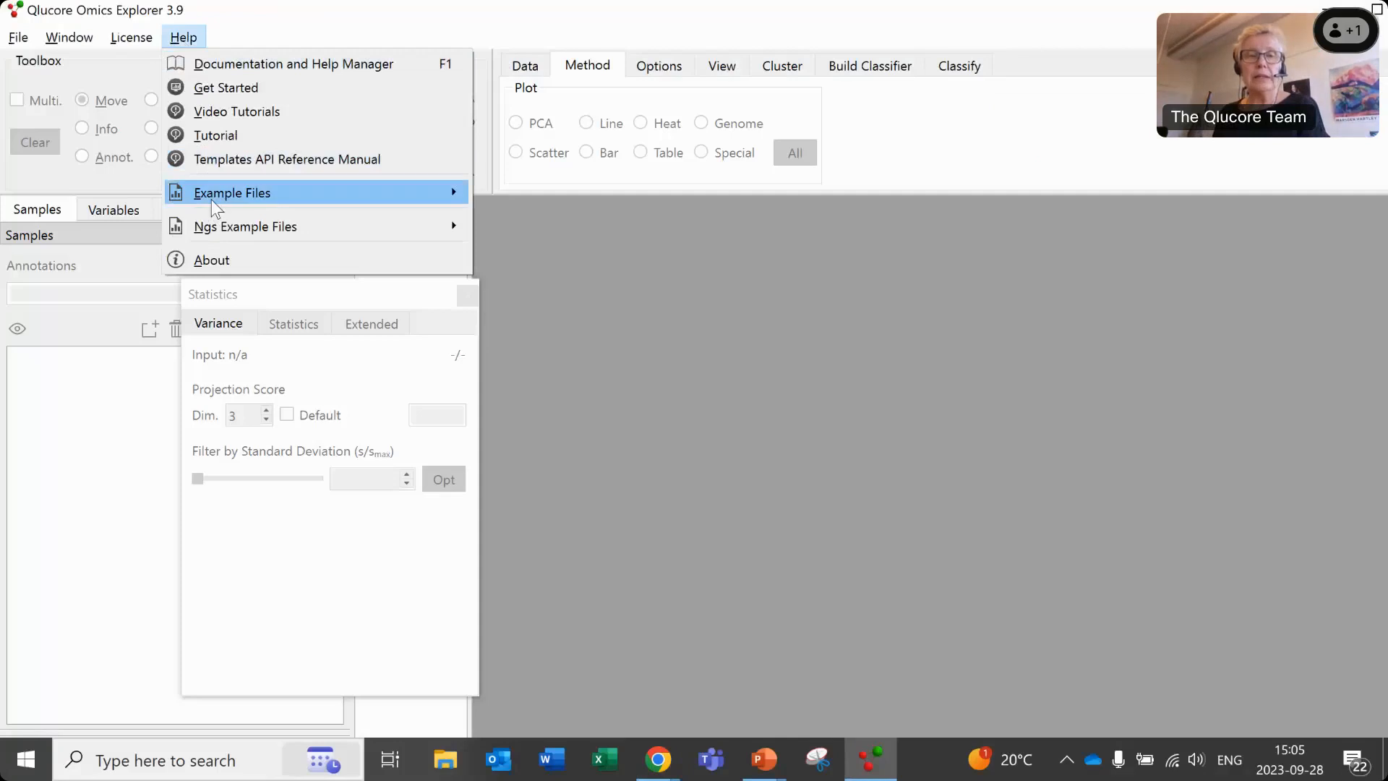
mouse_move(213, 202)
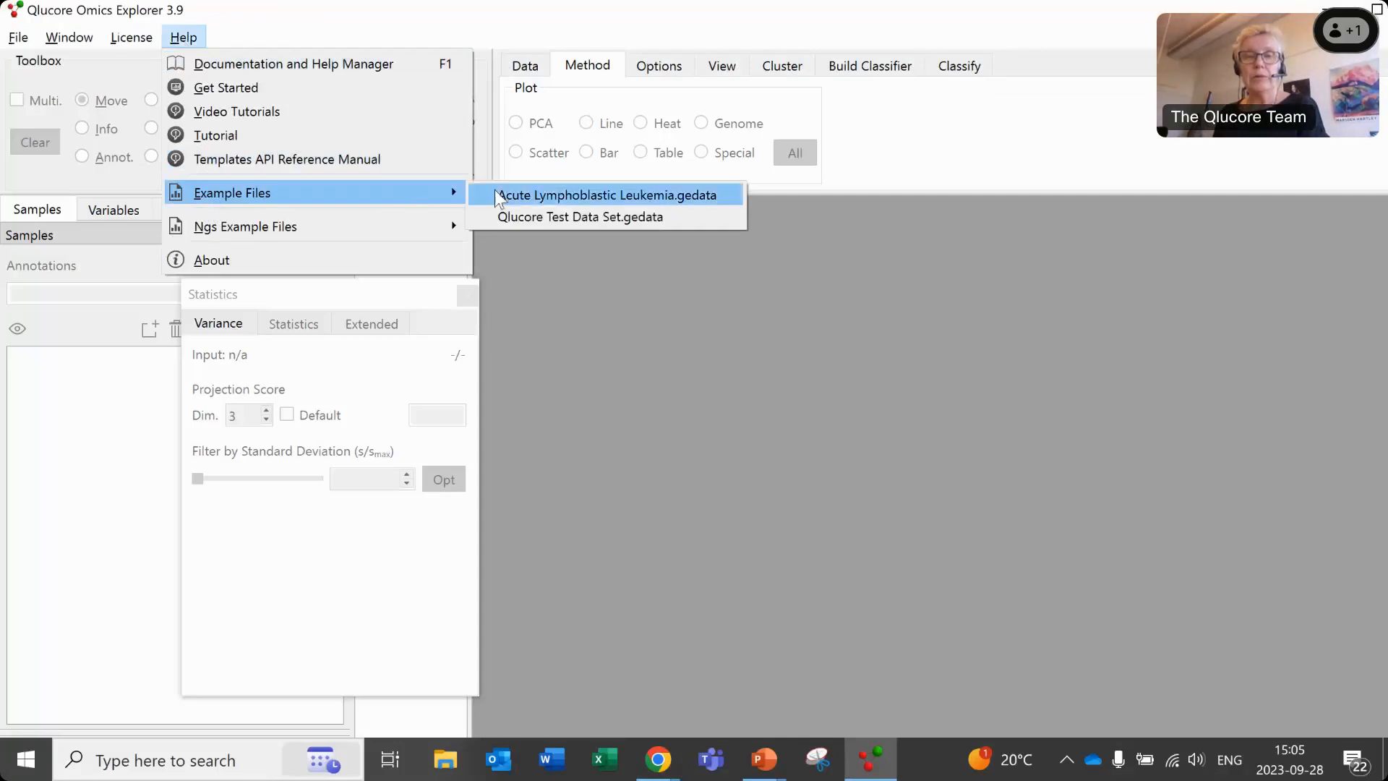
left_click(539, 197)
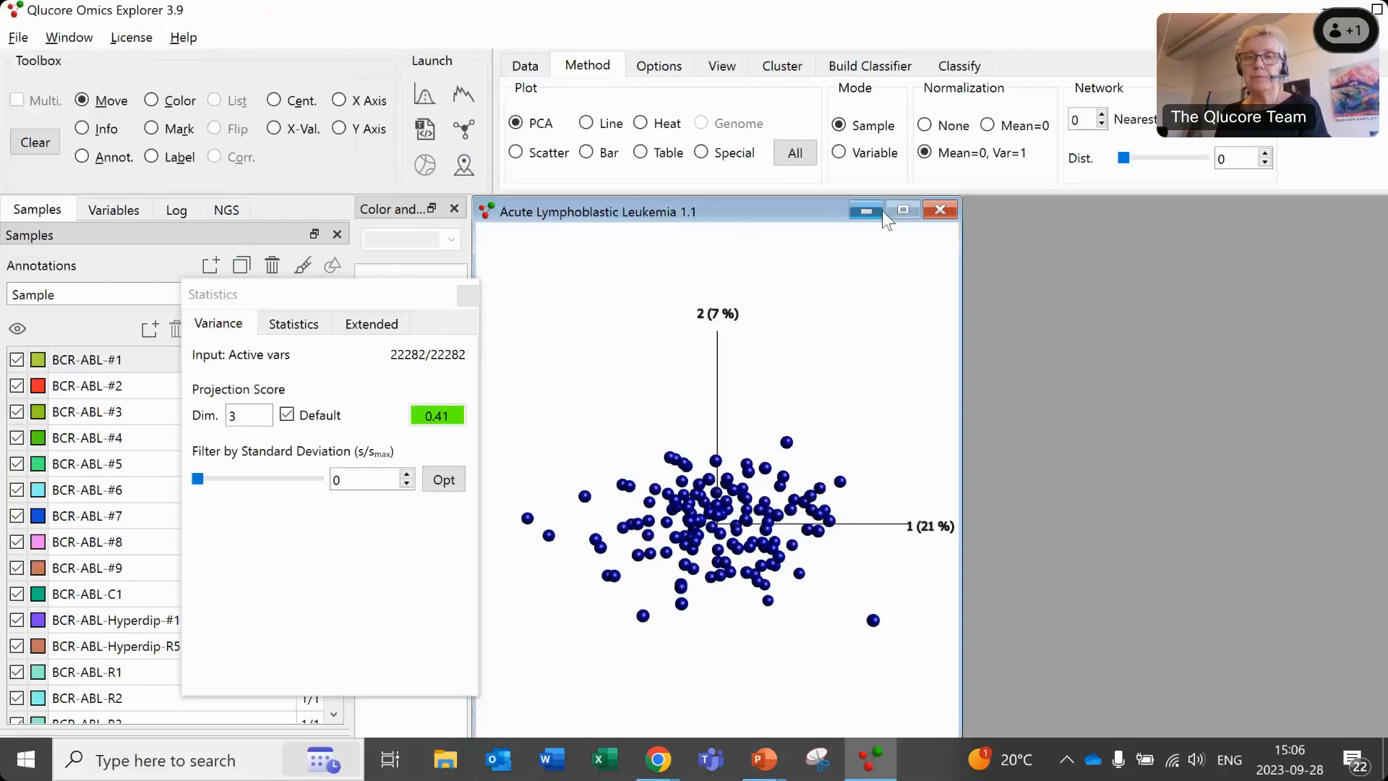
left_click(904, 211)
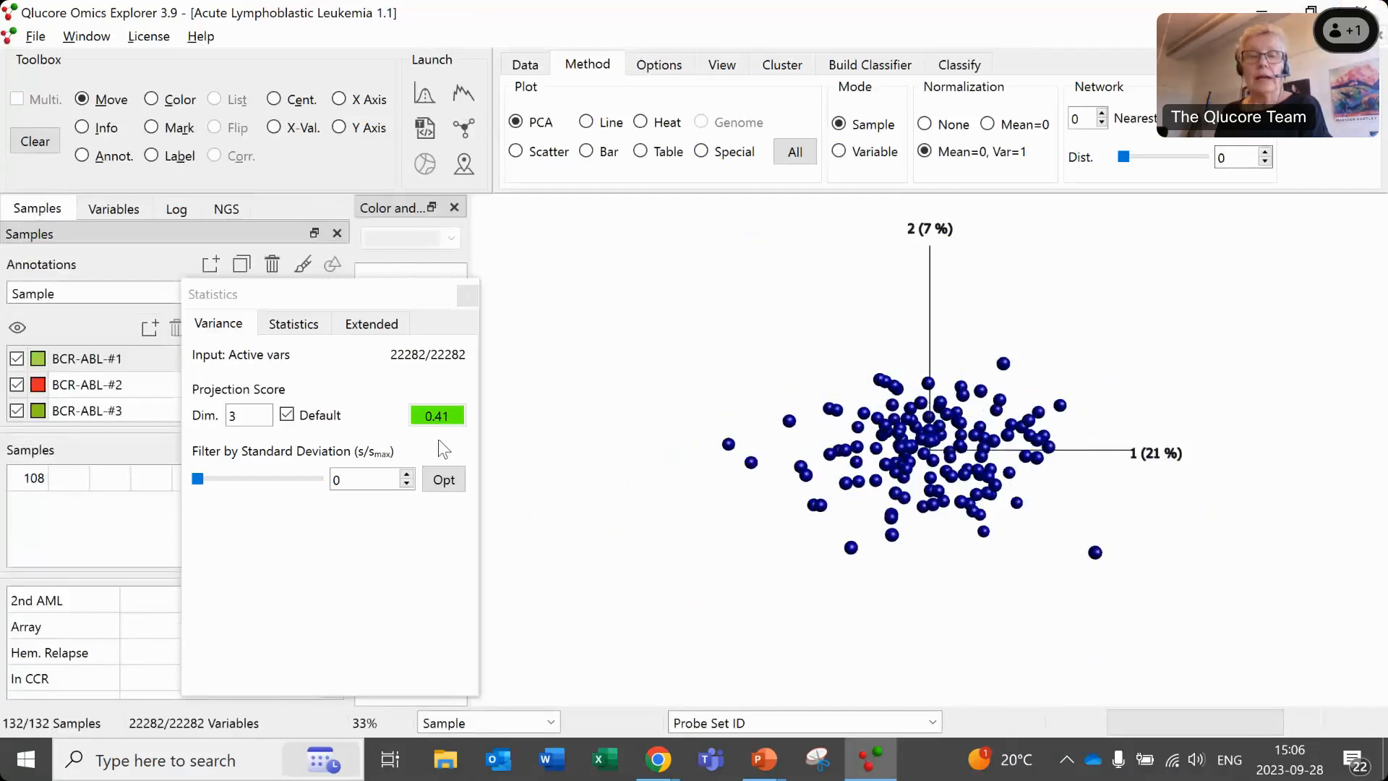
- Display the Leukemia Subtype sample annotation and color the samples in the PCA plot by it
left_click_drag(402, 289, 496, 313)
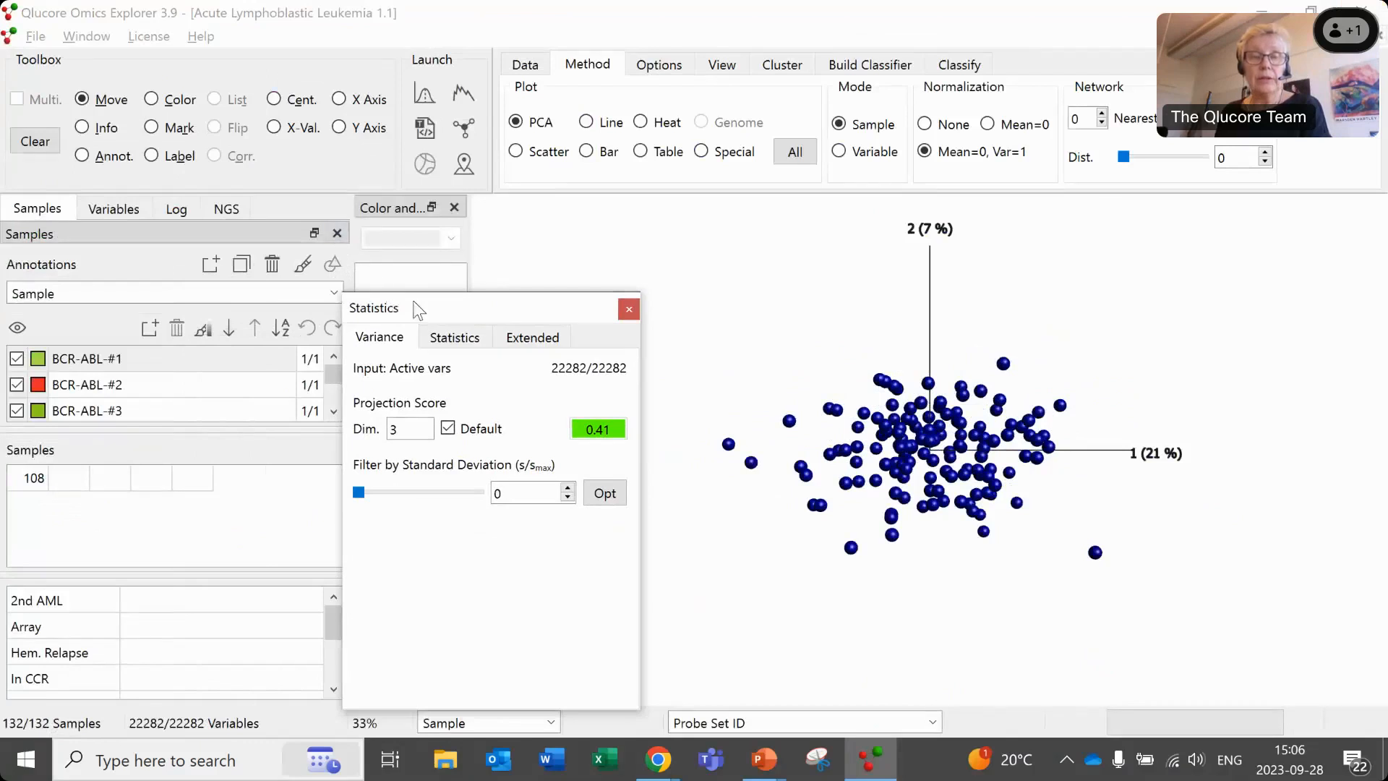
left_click_drag(416, 310, 477, 301)
left_click(335, 293)
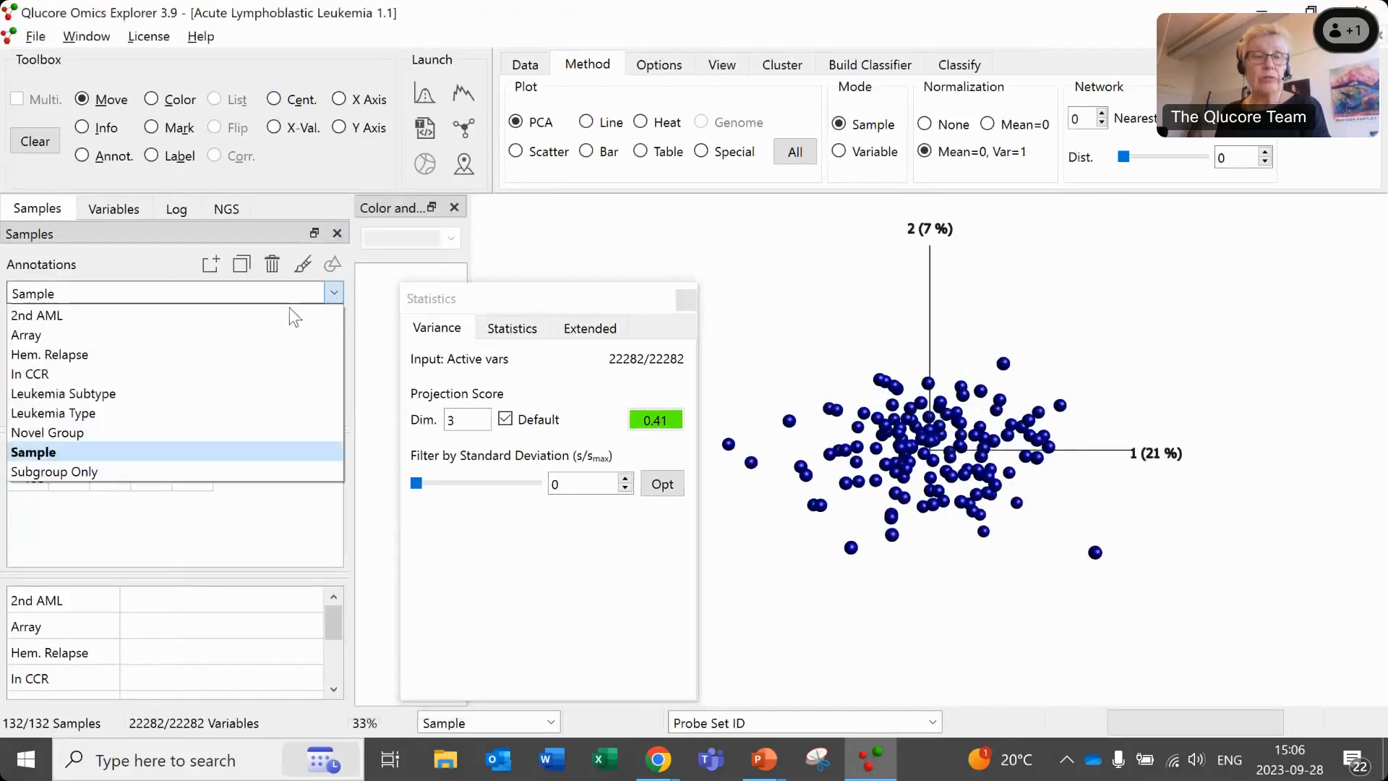
left_click(124, 393)
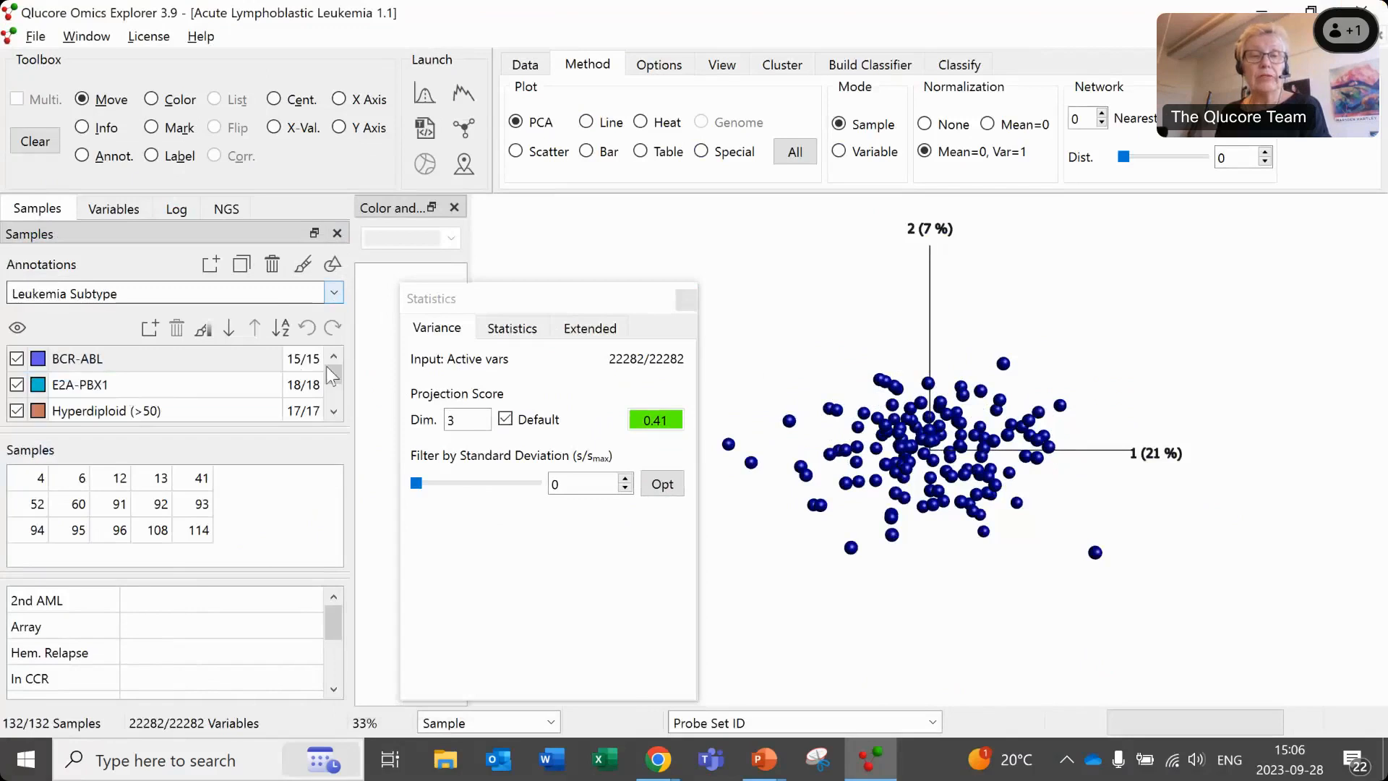
mouse_move(334, 381)
left_mouse_down()
mouse_move(334, 403)
mouse_move(336, 371)
left_mouse_up()
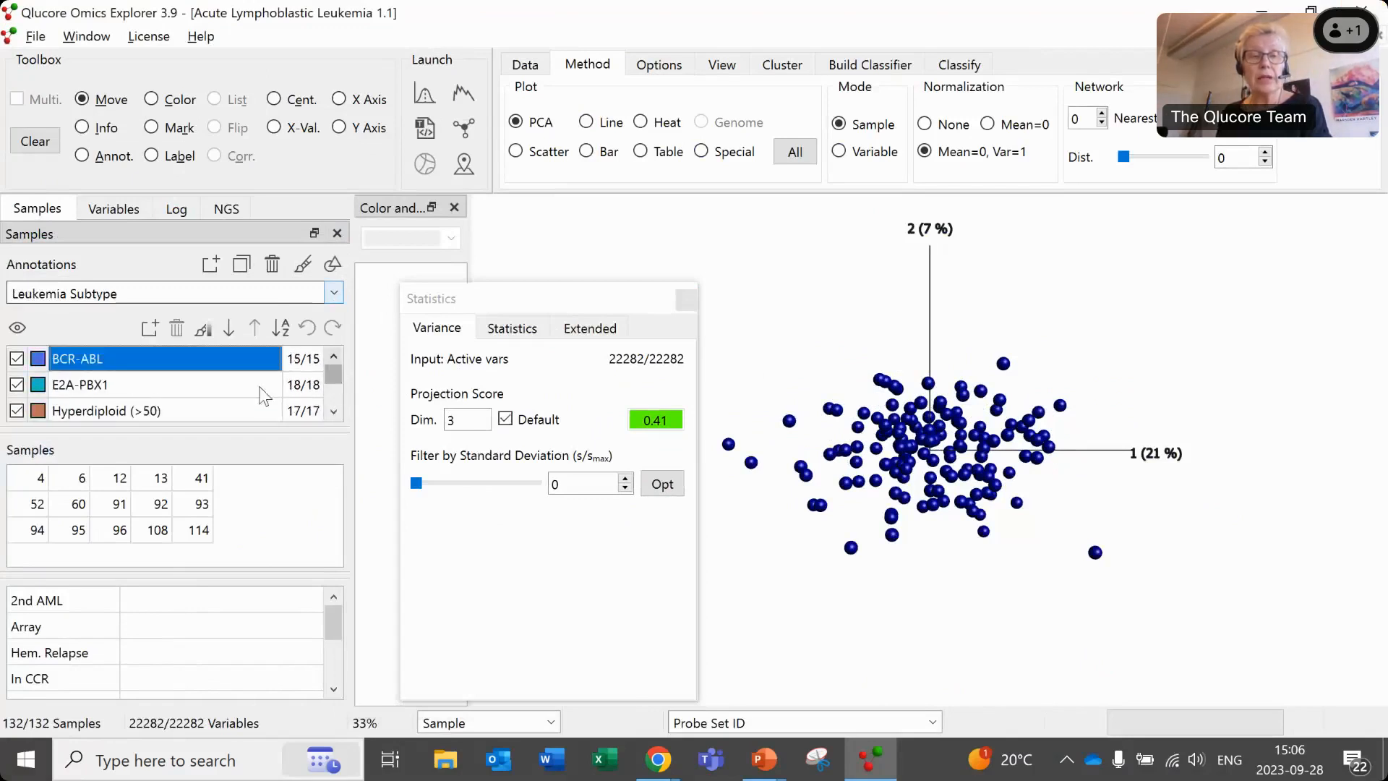
left_click_drag(564, 308, 405, 249)
- Filter the variables with a Multi Group (ANOVA) test on Leukemia Subtype at p = 2e-12
left_click(357, 274)
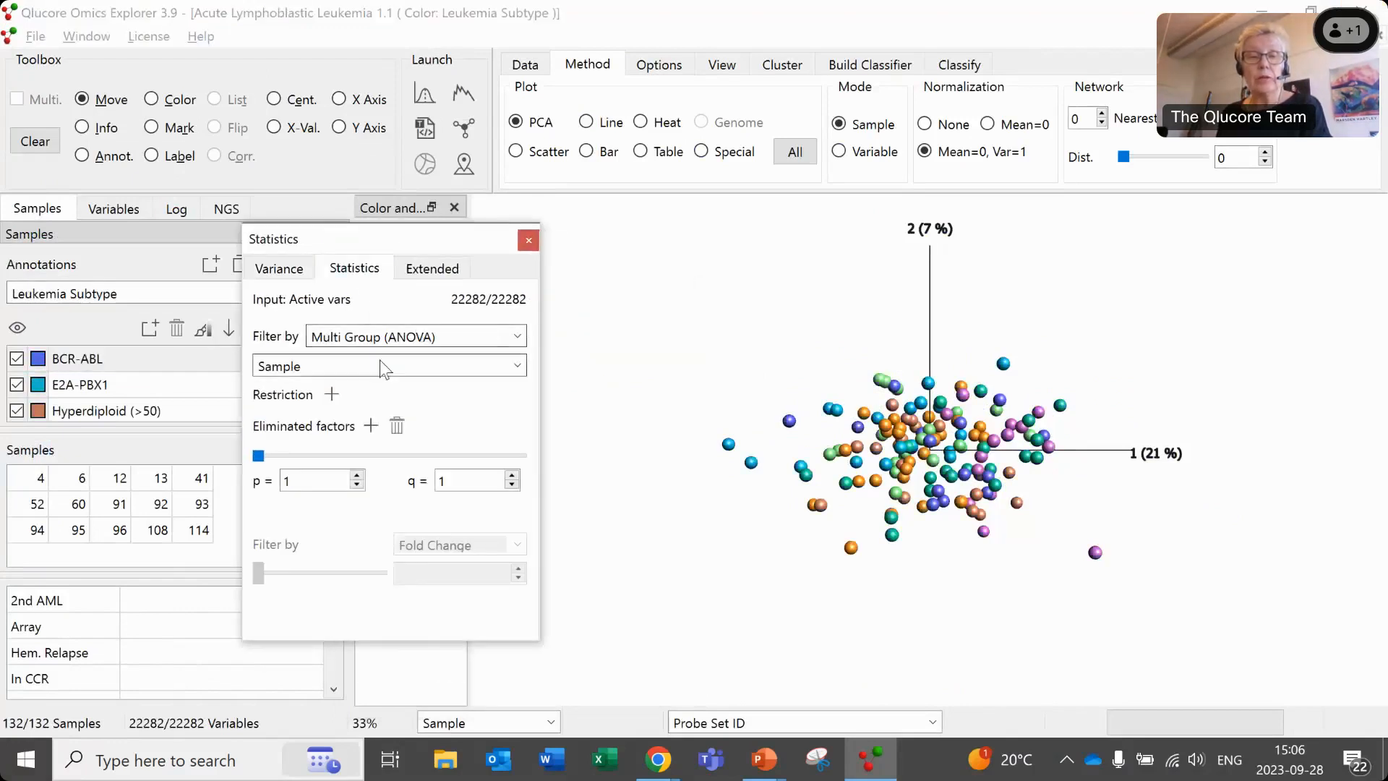
left_click(517, 366)
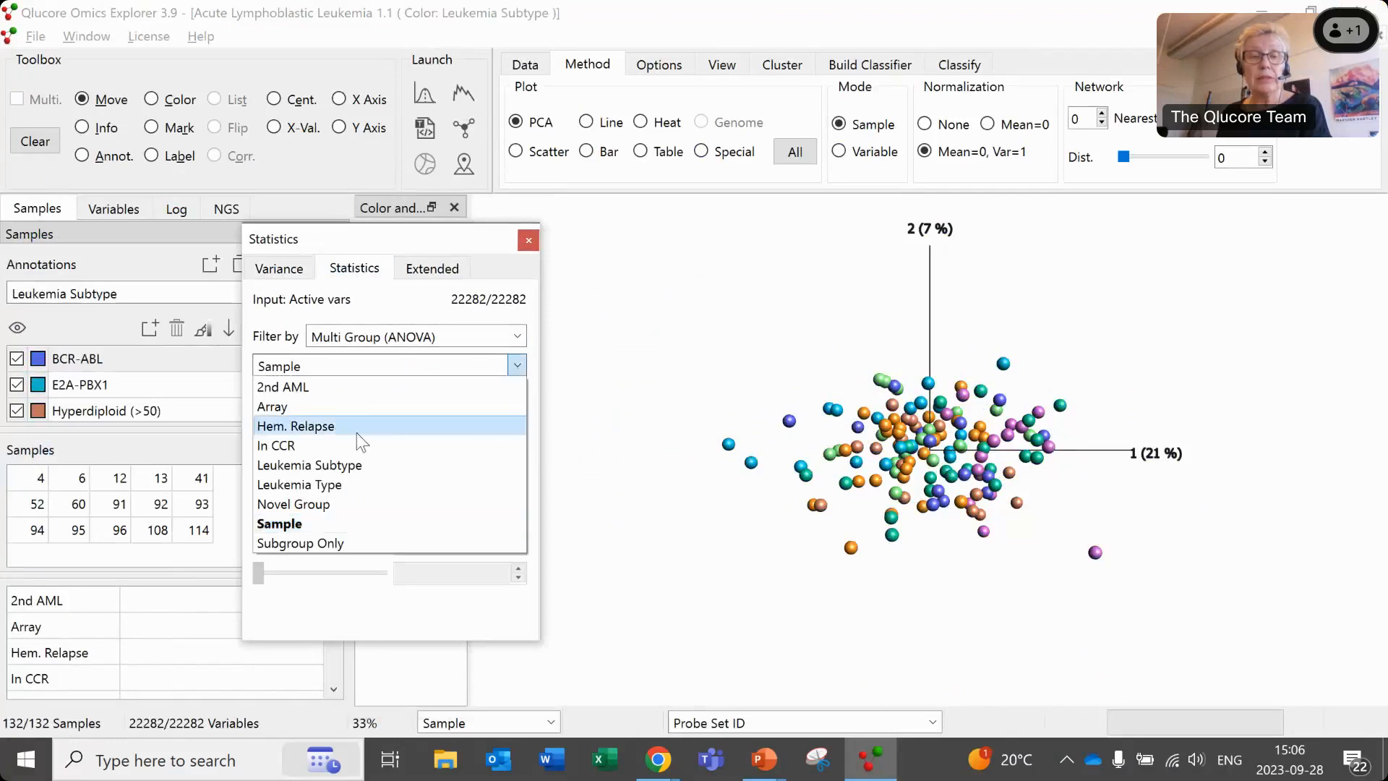
left_click(353, 466)
left_click_drag(258, 455, 392, 455)
mouse_move(867, 436)
left_mouse_down()
mouse_move(888, 413)
mouse_move(723, 270)
mouse_move(860, 425)
left_mouse_up()
left_click_drag(932, 328, 800, 502)
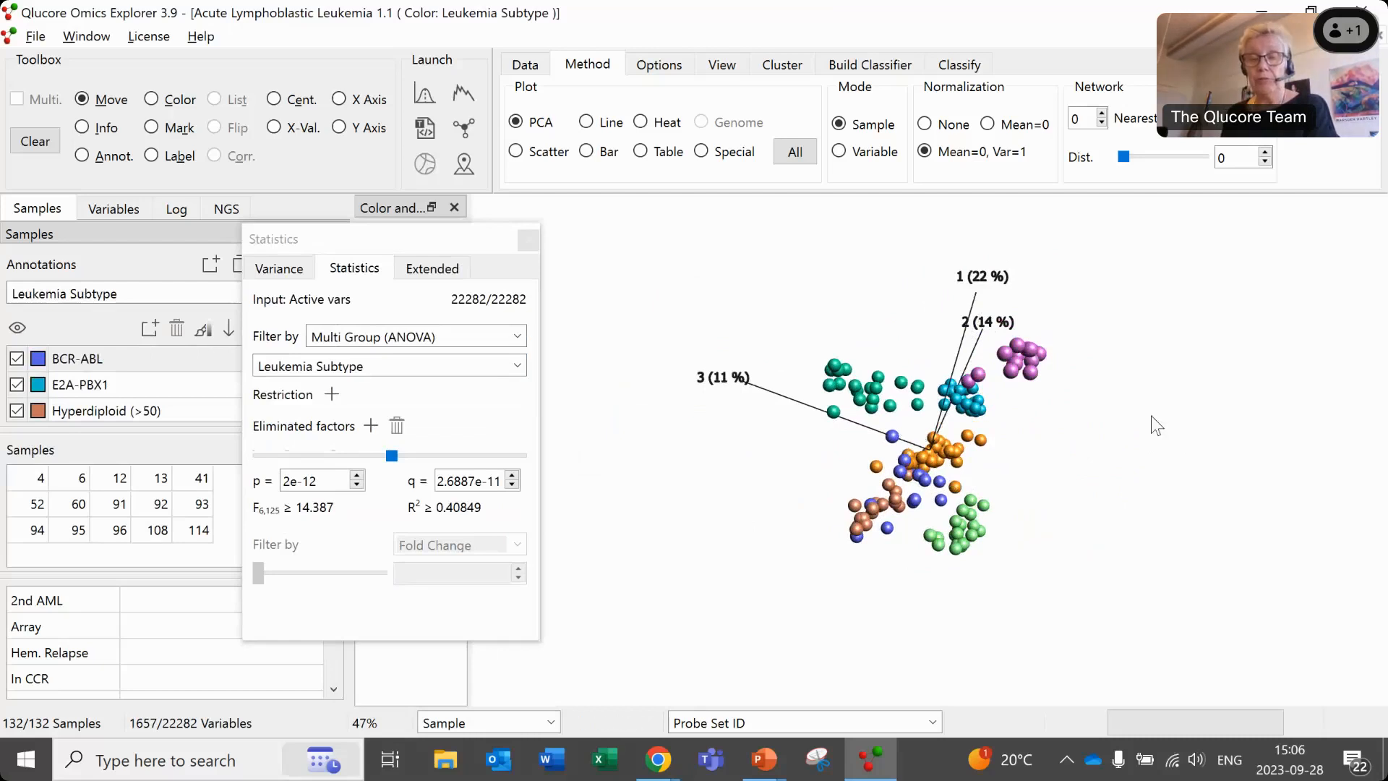
left_click_drag(954, 414, 1019, 419)
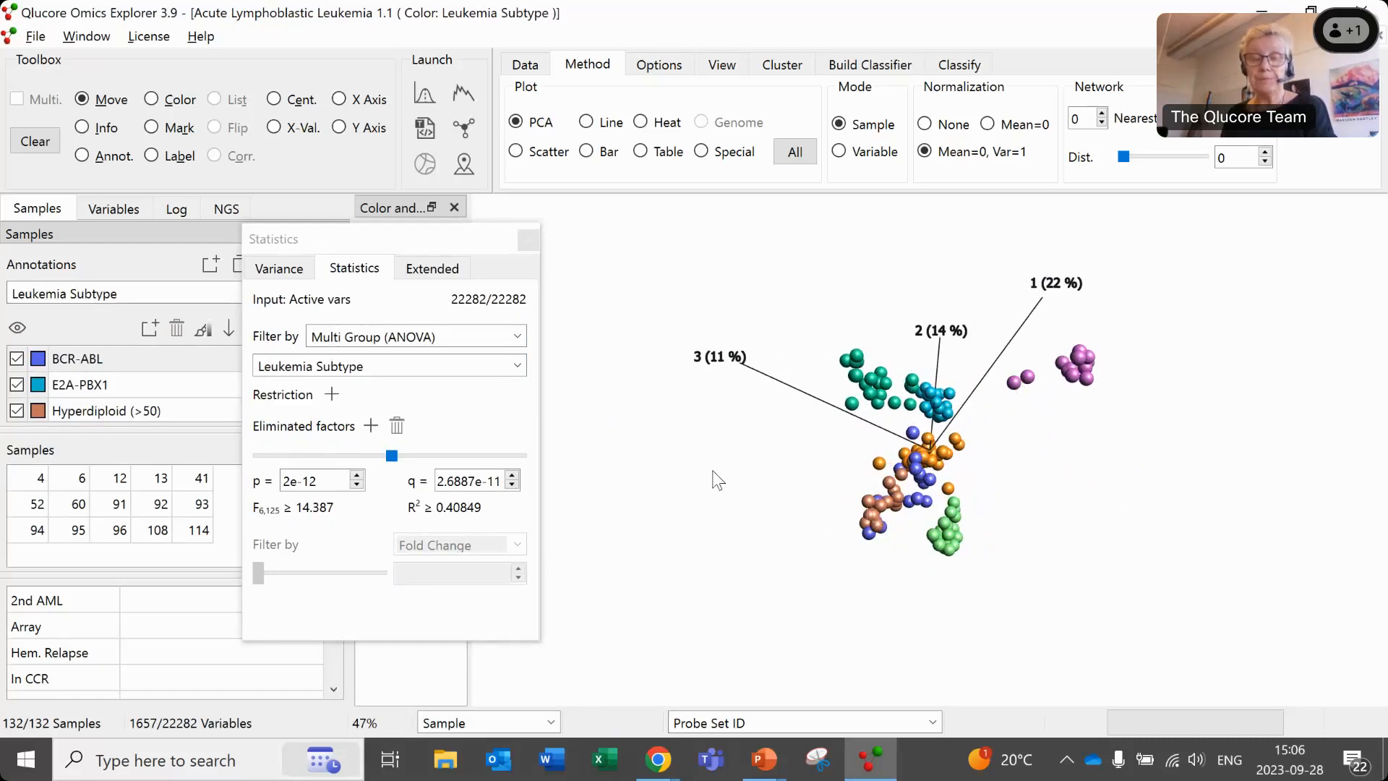
- Set up a classifier build with the SVM method, Leukemia Subtype as key and no validation data set
left_click_drag(454, 229, 509, 239)
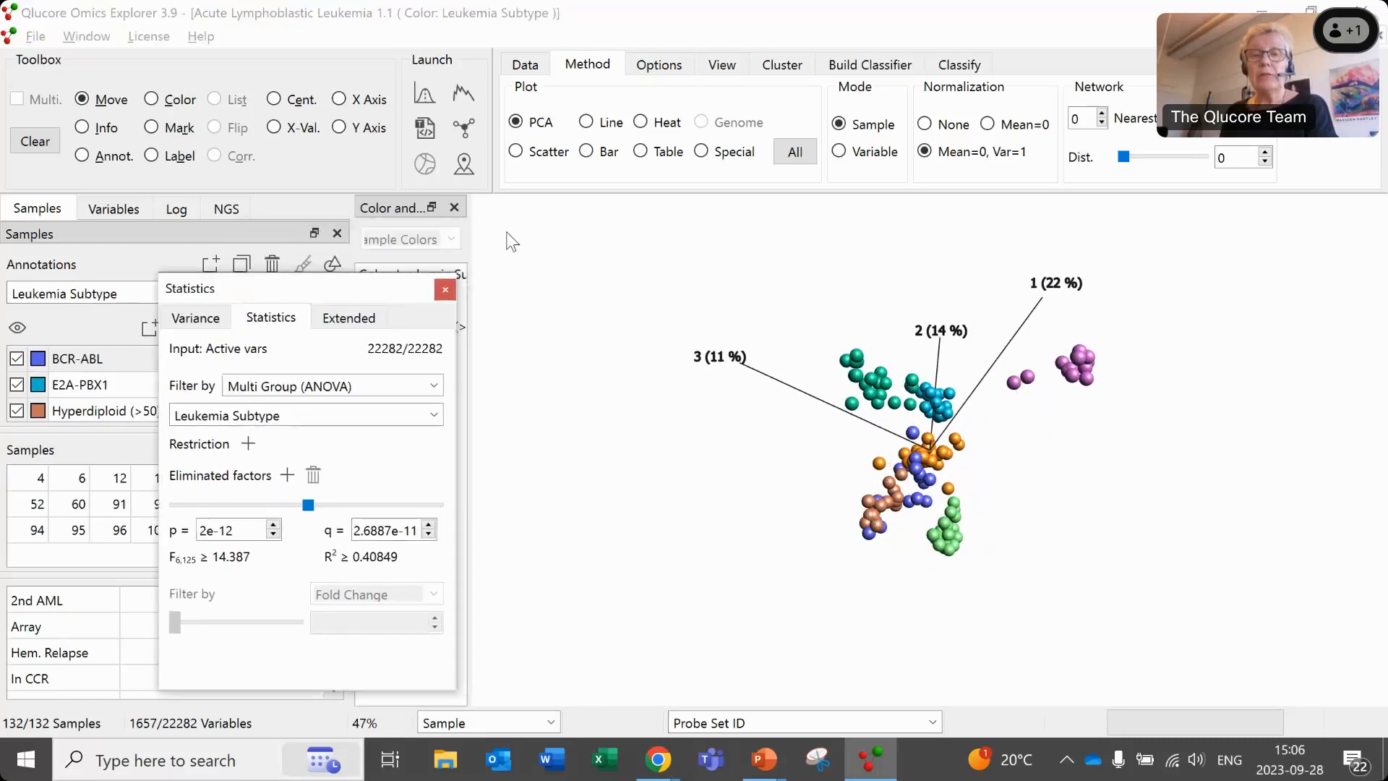
left_click(883, 69)
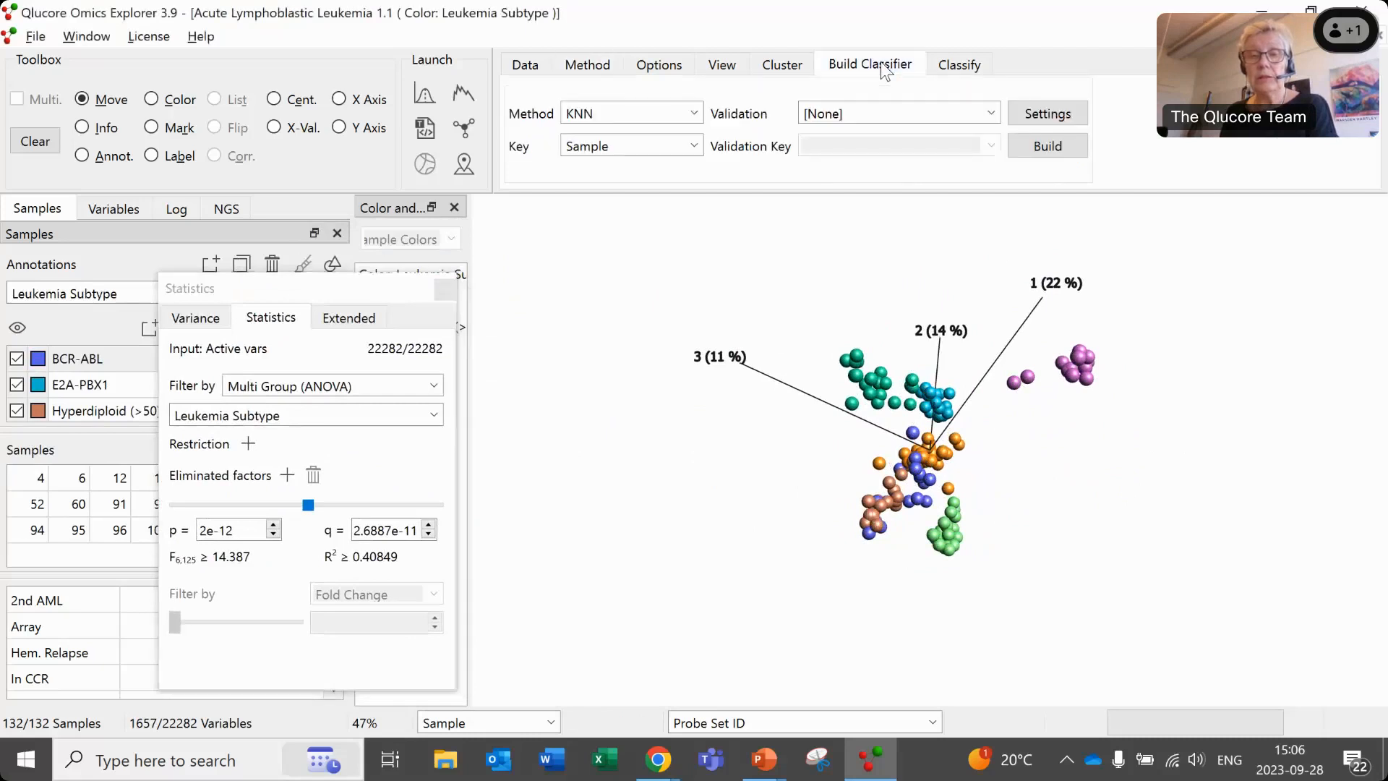
left_click(692, 116)
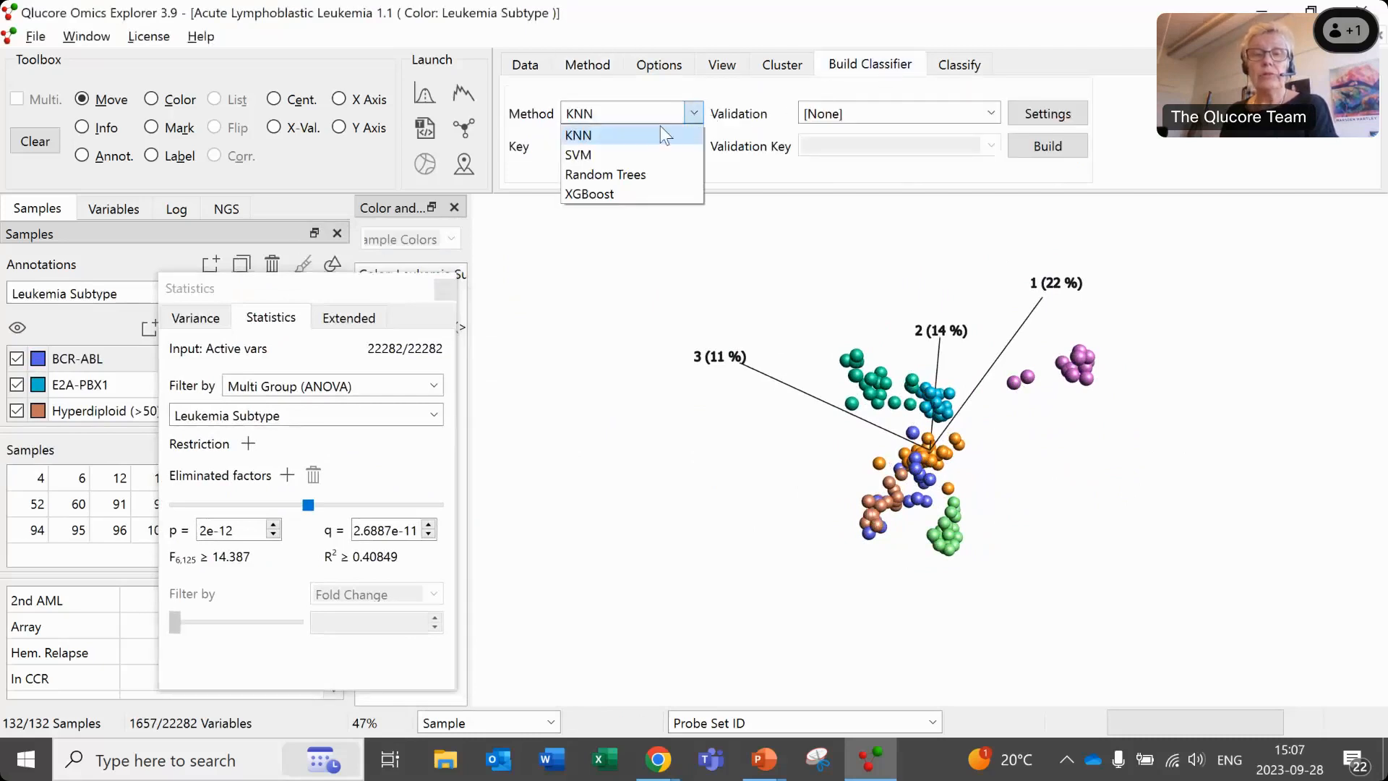
left_click(579, 158)
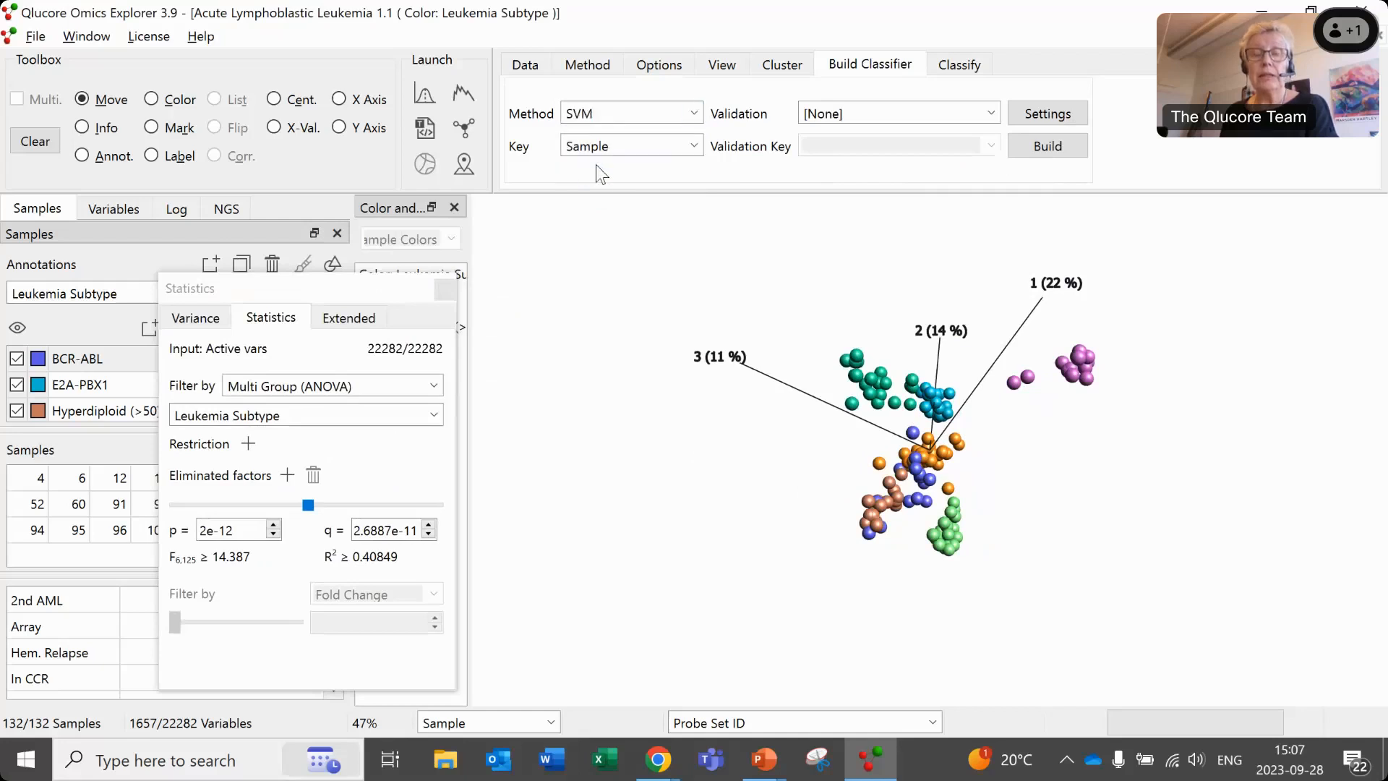
left_click(693, 147)
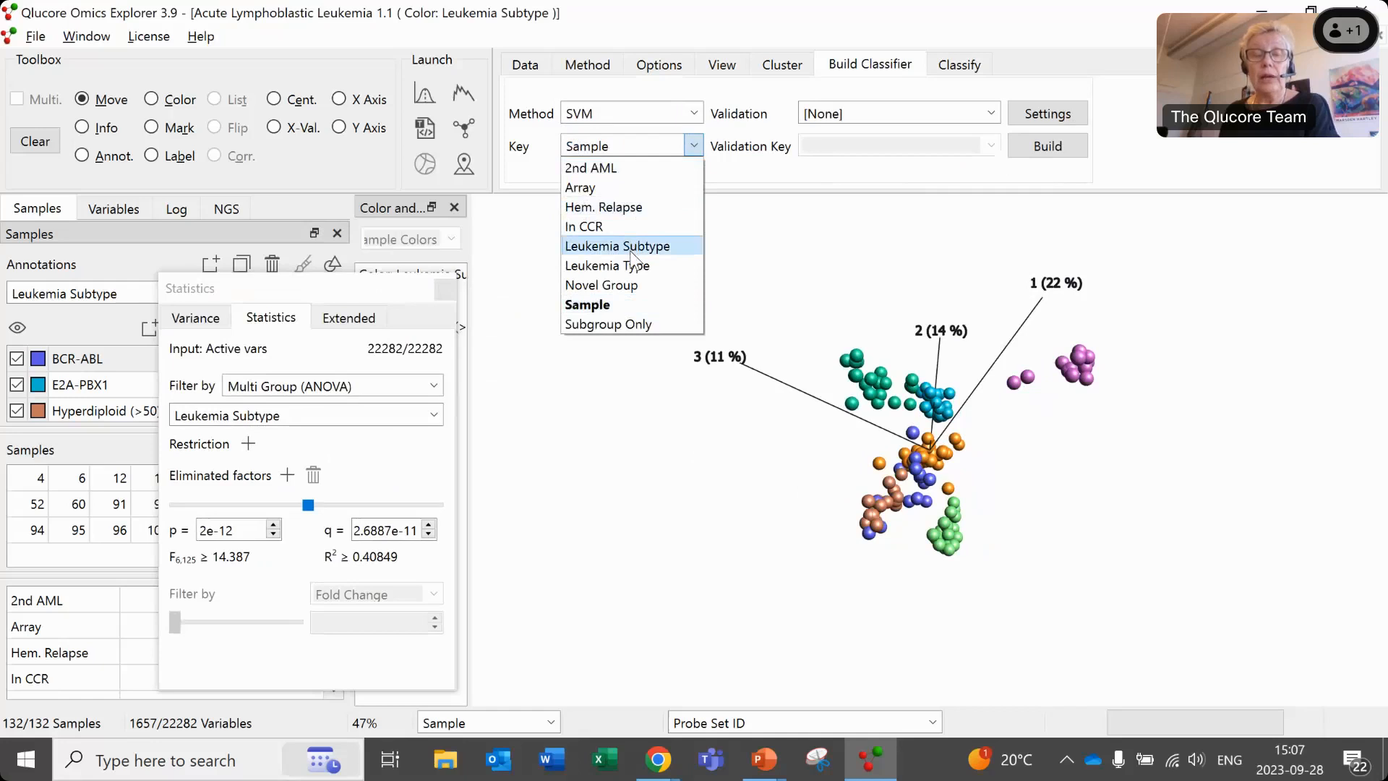
left_click(633, 246)
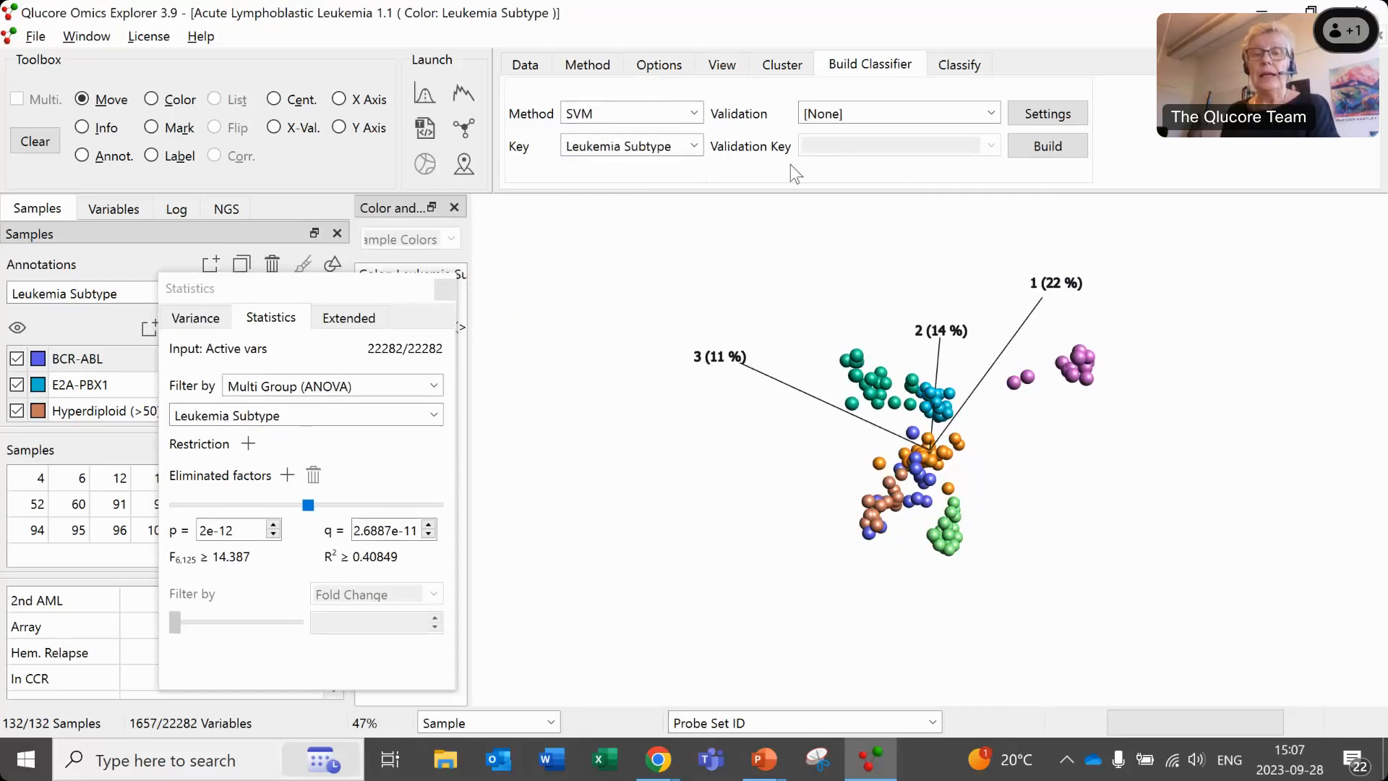
left_click(987, 114)
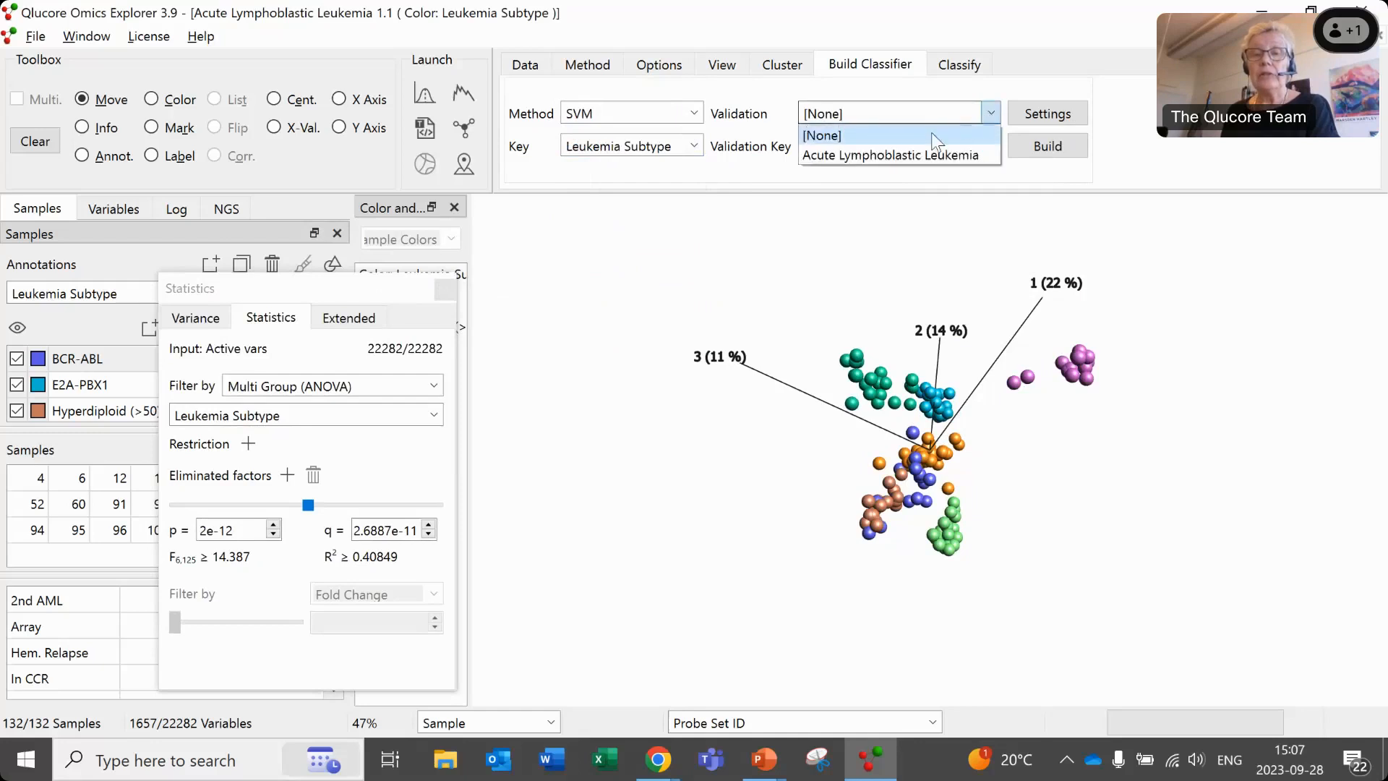
left_click(920, 137)
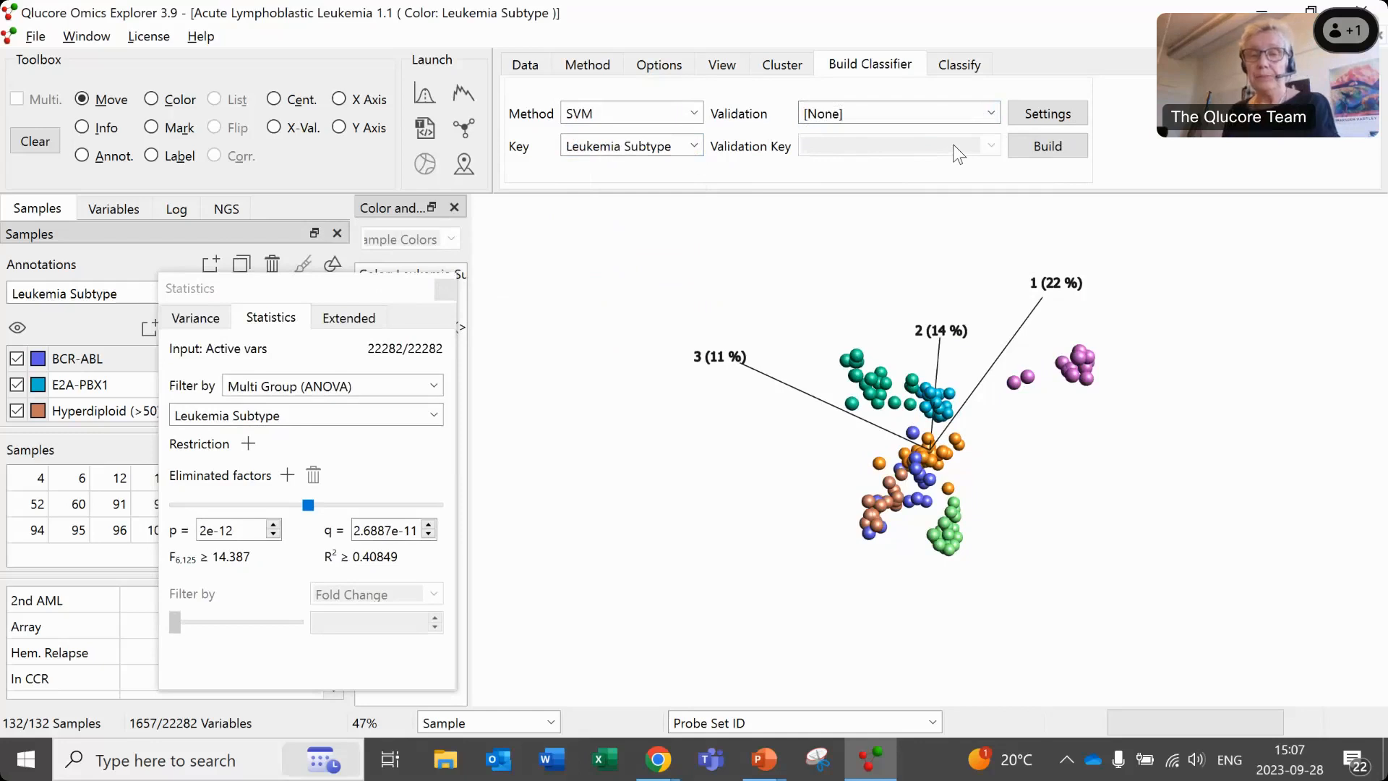
- Build the SVM classifier and save it as classSVM
left_click(1048, 149)
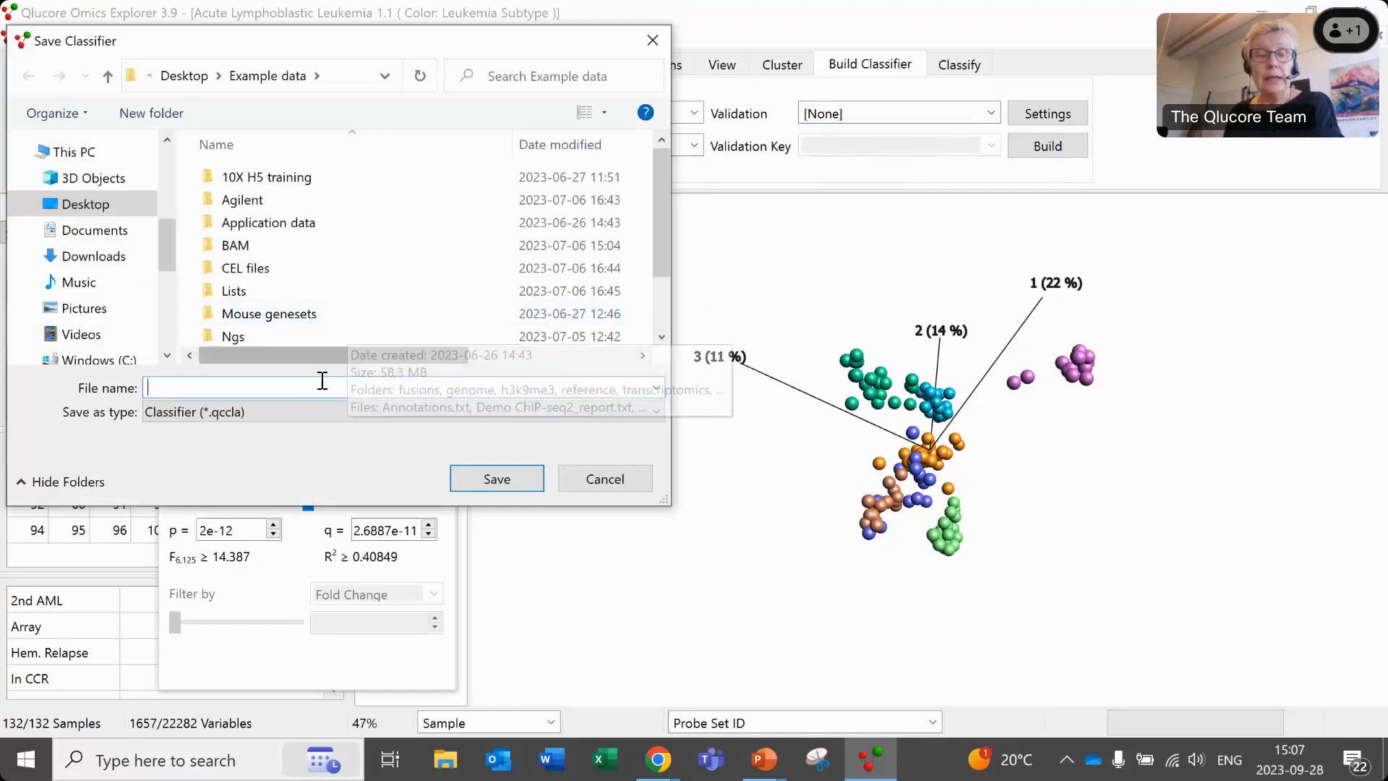
type("class")
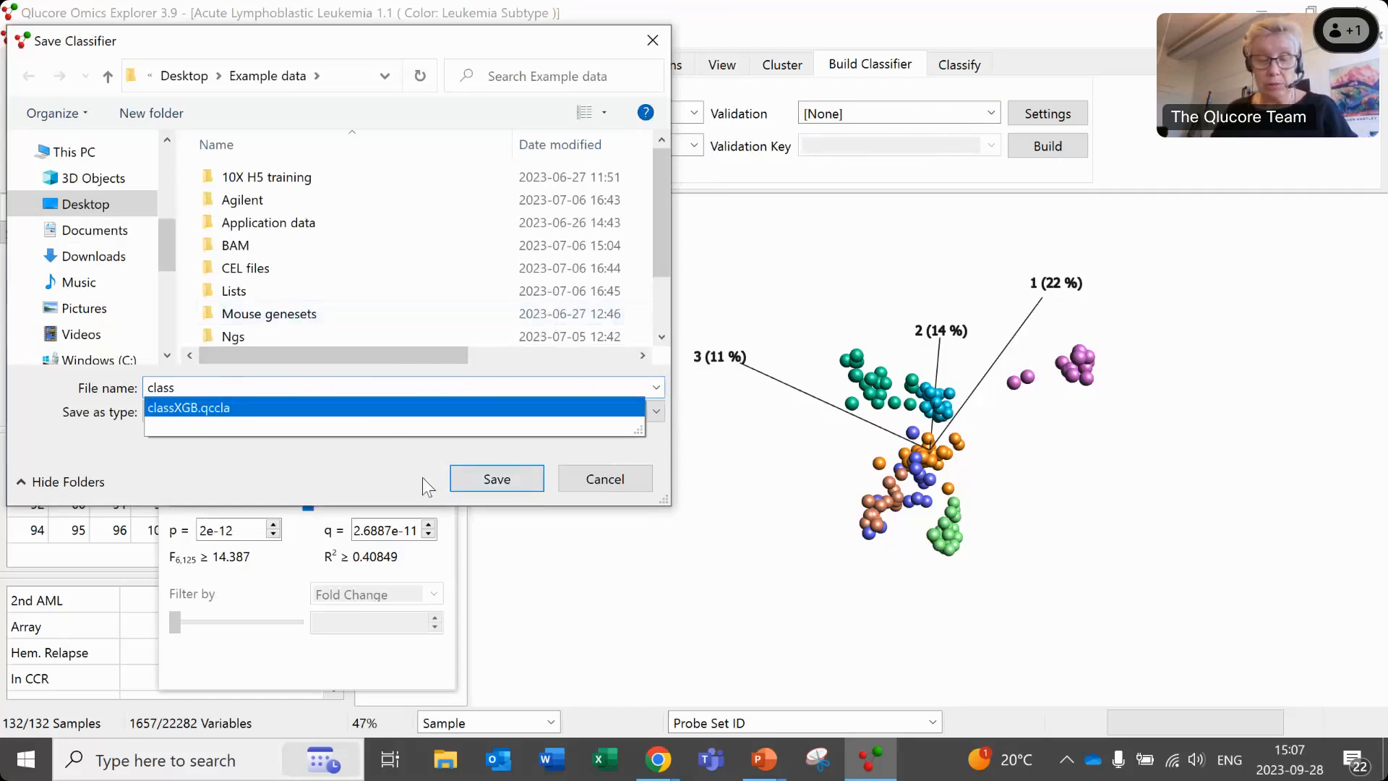
type("S")
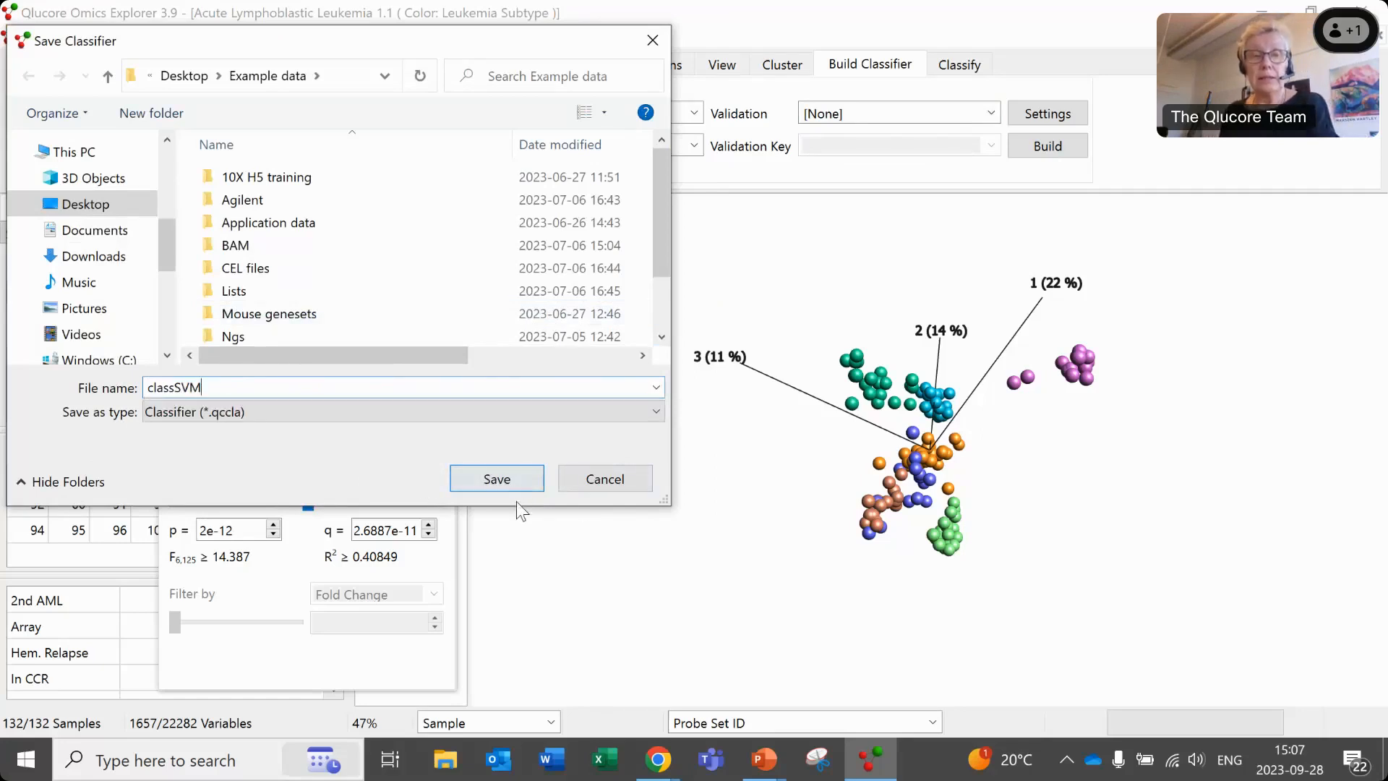
type("VM")
left_click(187, 76)
left_click(189, 76)
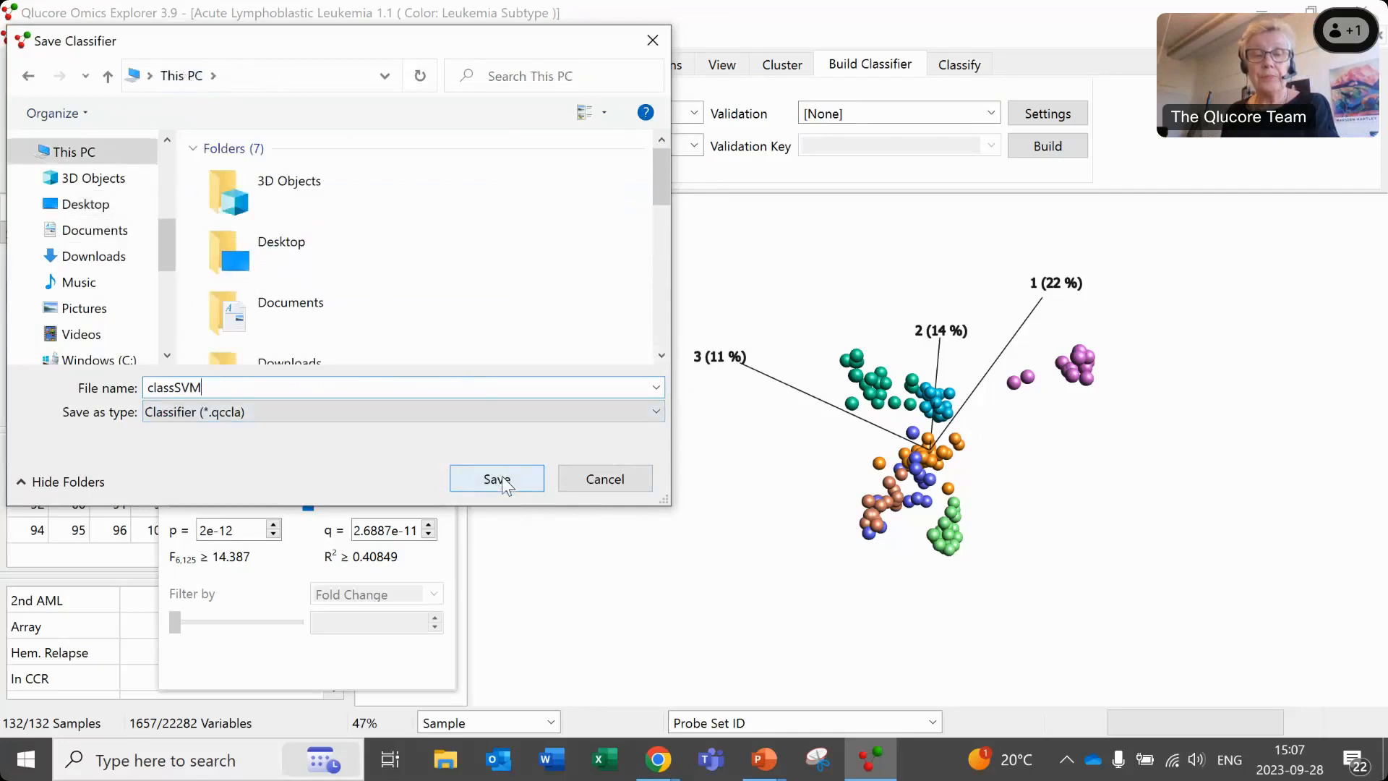
left_click(502, 477)
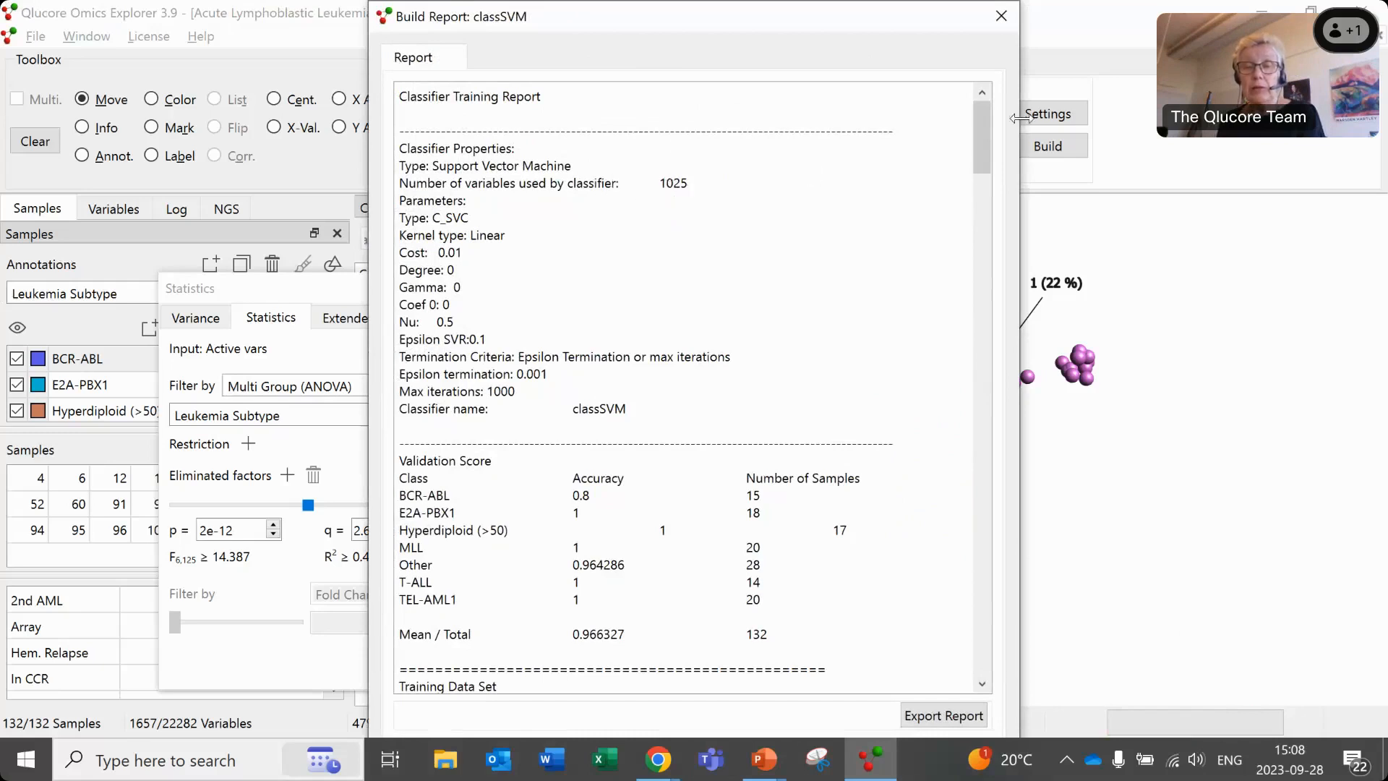
- Examine the classSVM build report's classifier properties, validation scores and training settings, and close the report
mouse_move(978, 120)
left_mouse_down()
mouse_move(982, 153)
mouse_move(977, 122)
left_mouse_up()
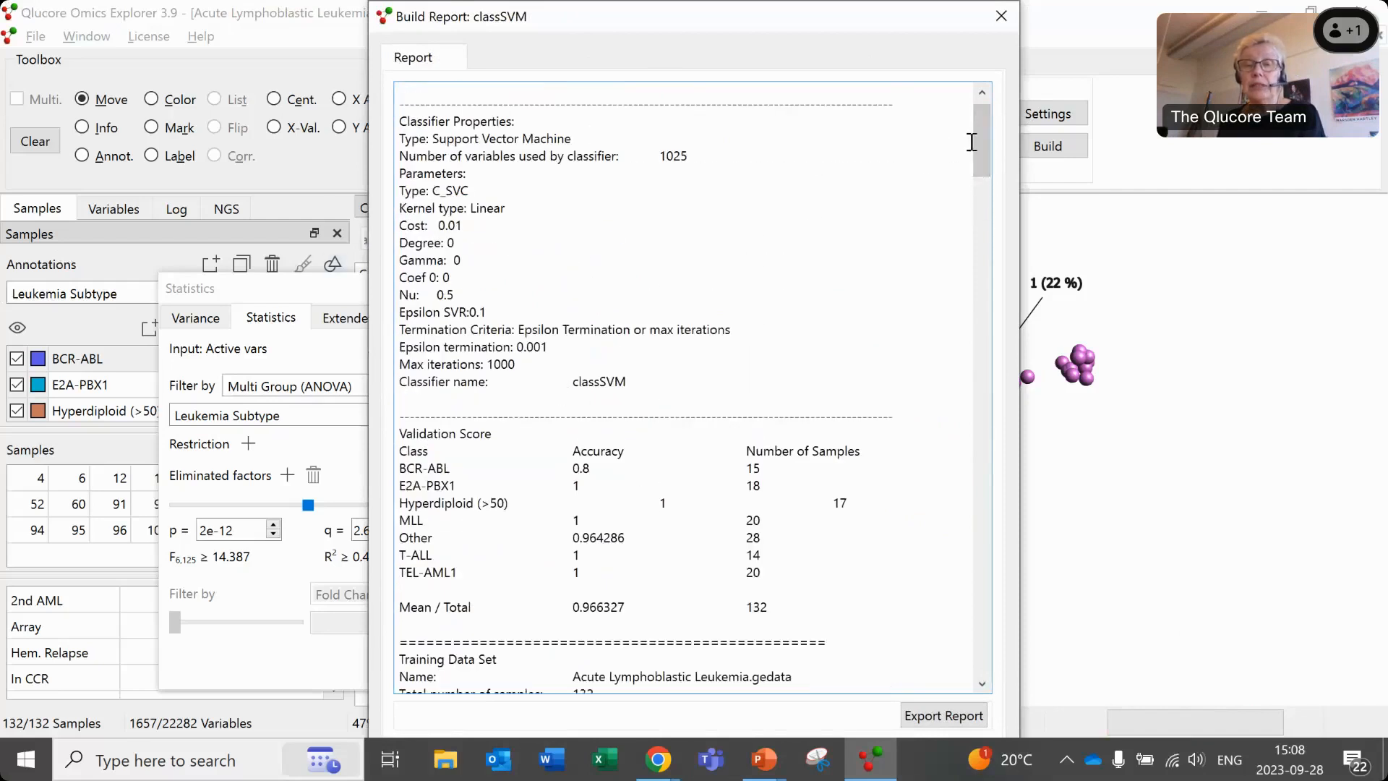
left_click_drag(974, 131, 991, 153)
left_click_drag(991, 154, 992, 158)
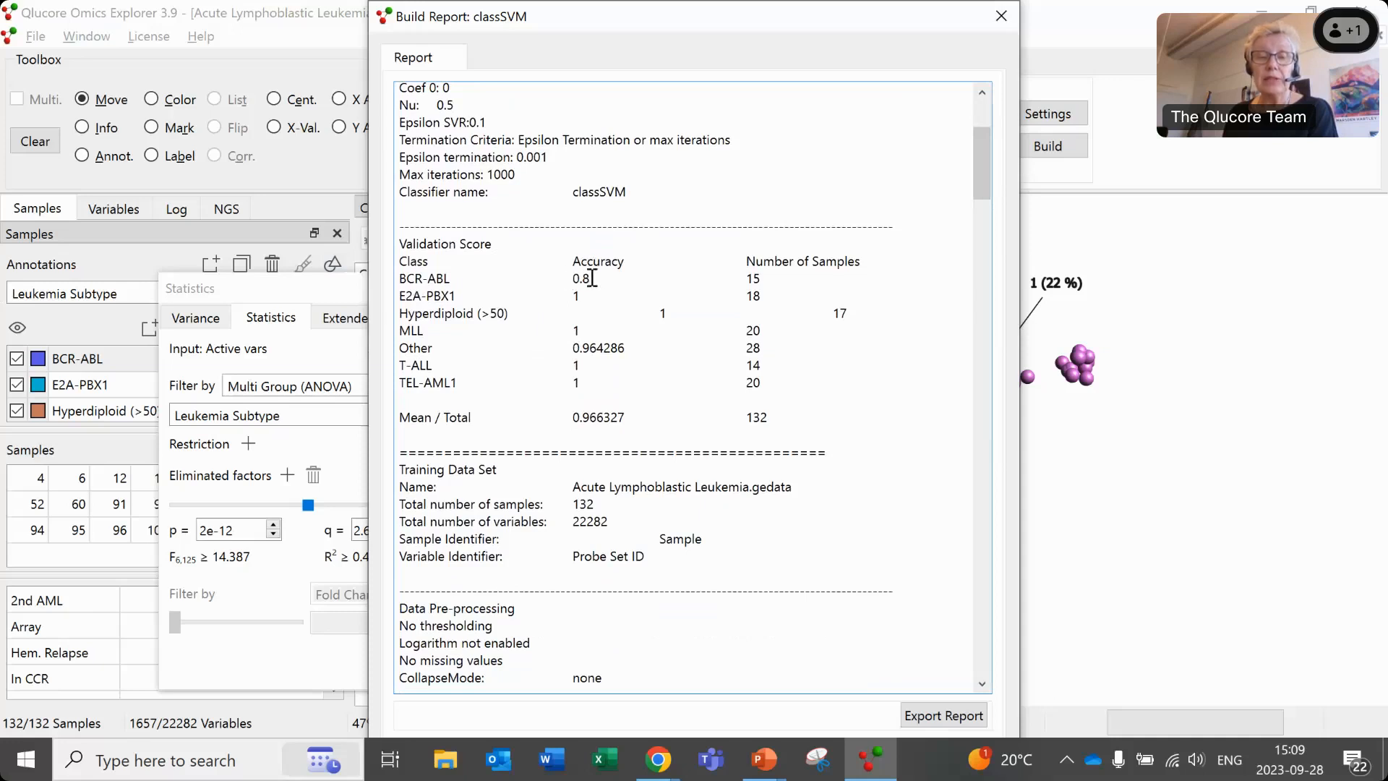
left_click_drag(988, 195, 988, 264)
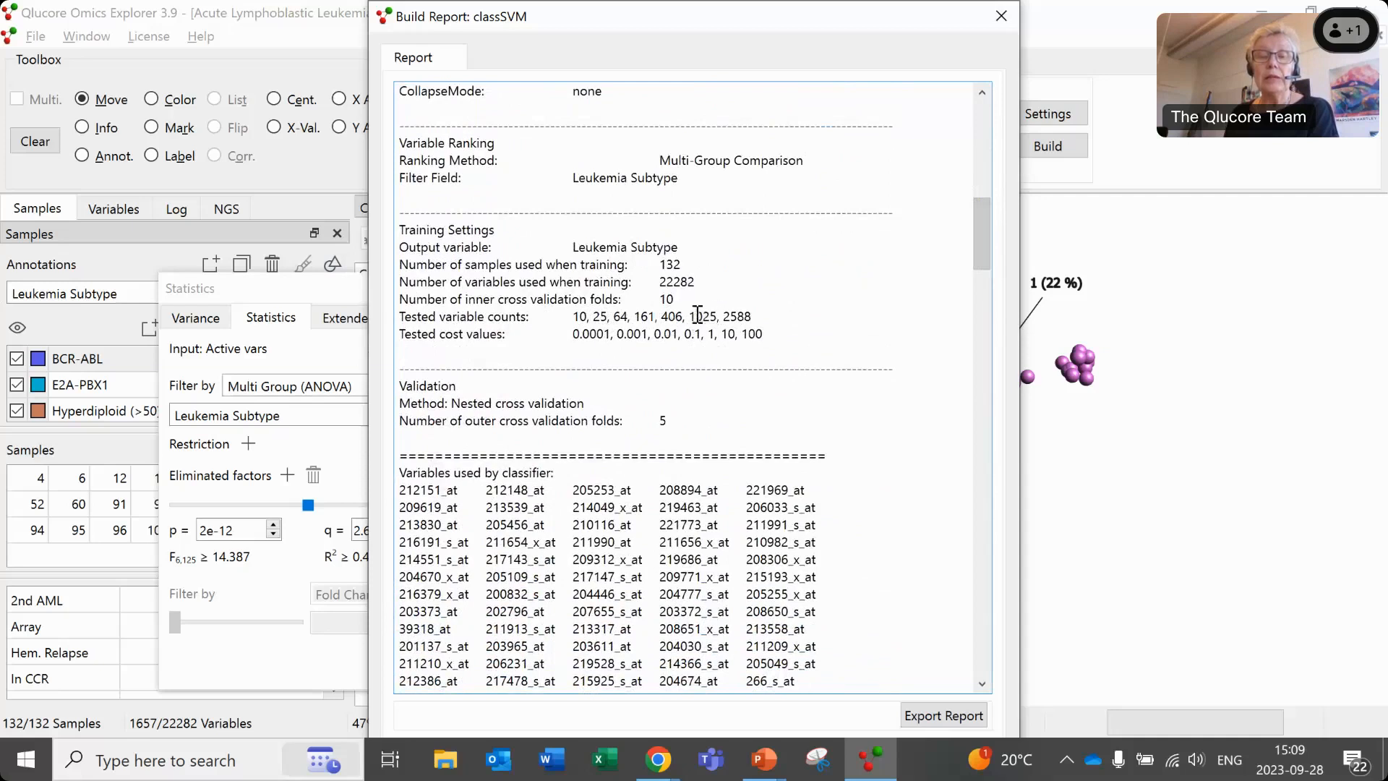
left_click_drag(981, 238, 1043, 155)
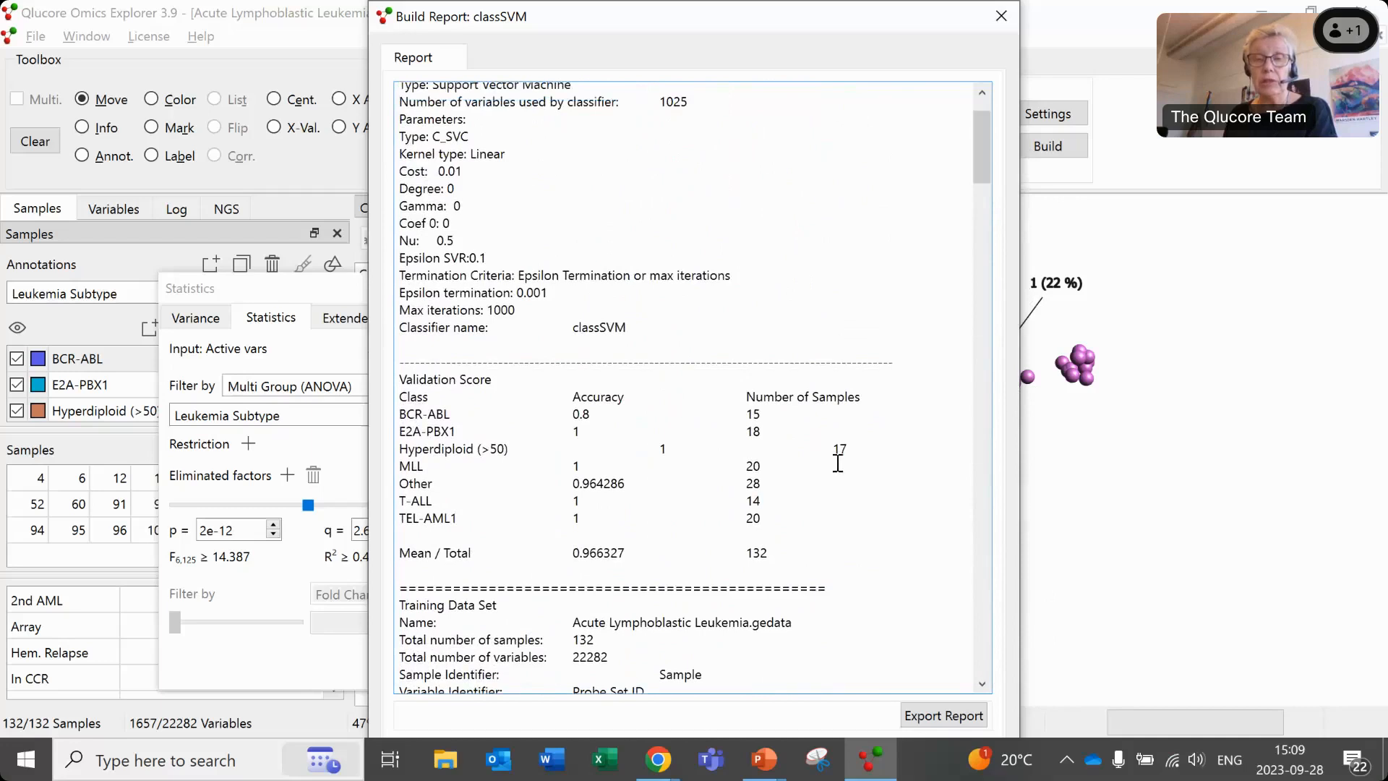
left_click(1001, 32)
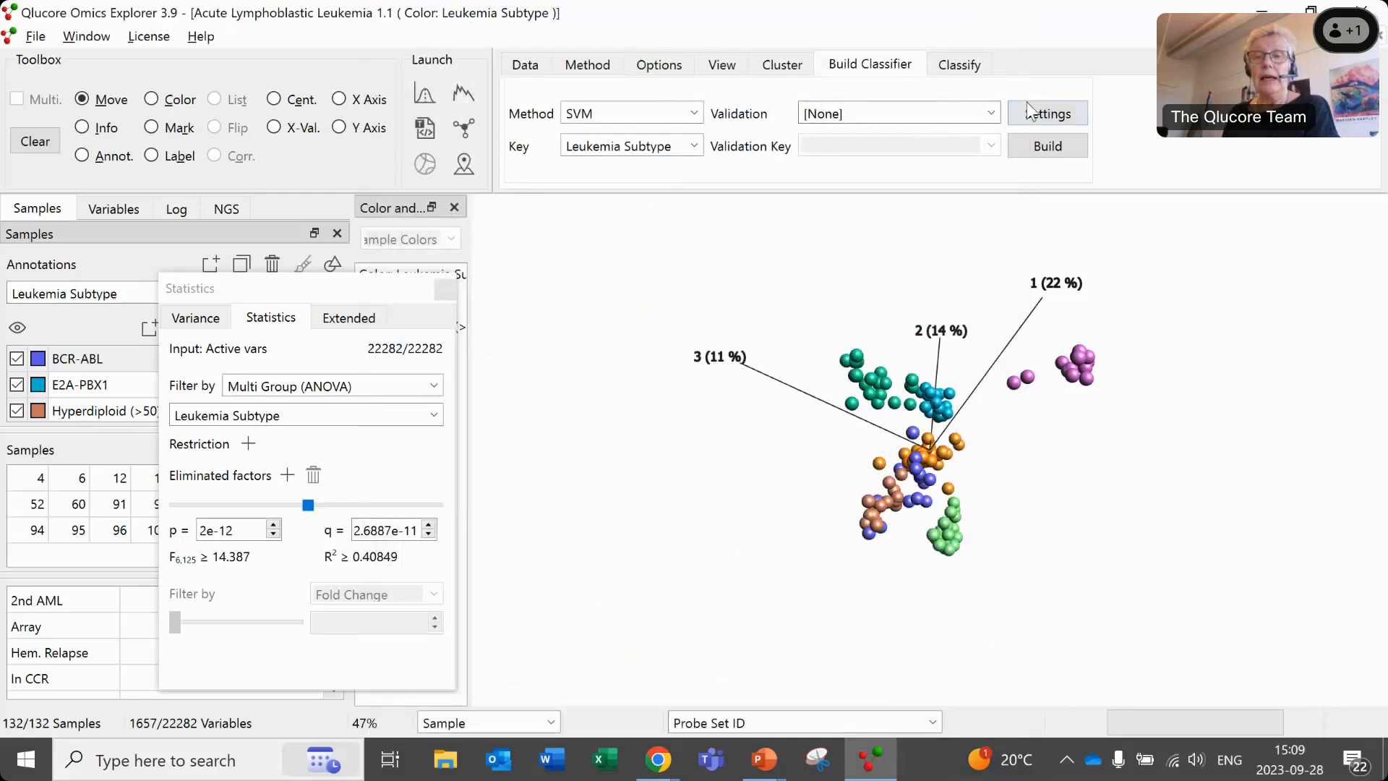
- Examine the classifier settings for the KNN, SVM, Random Trees and XGBoost methods, including the XGBoost default parameters, and dismiss the settings
left_click(1061, 113)
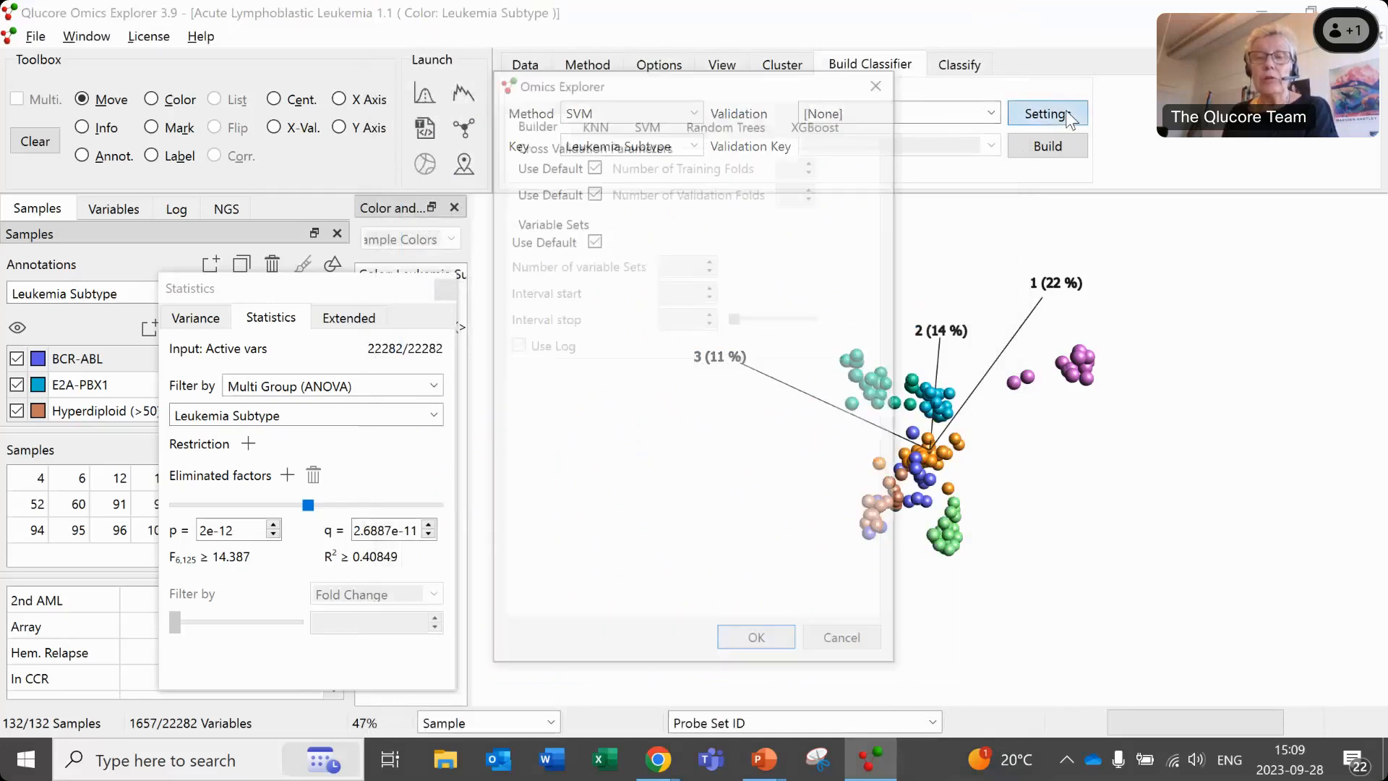
left_click(596, 123)
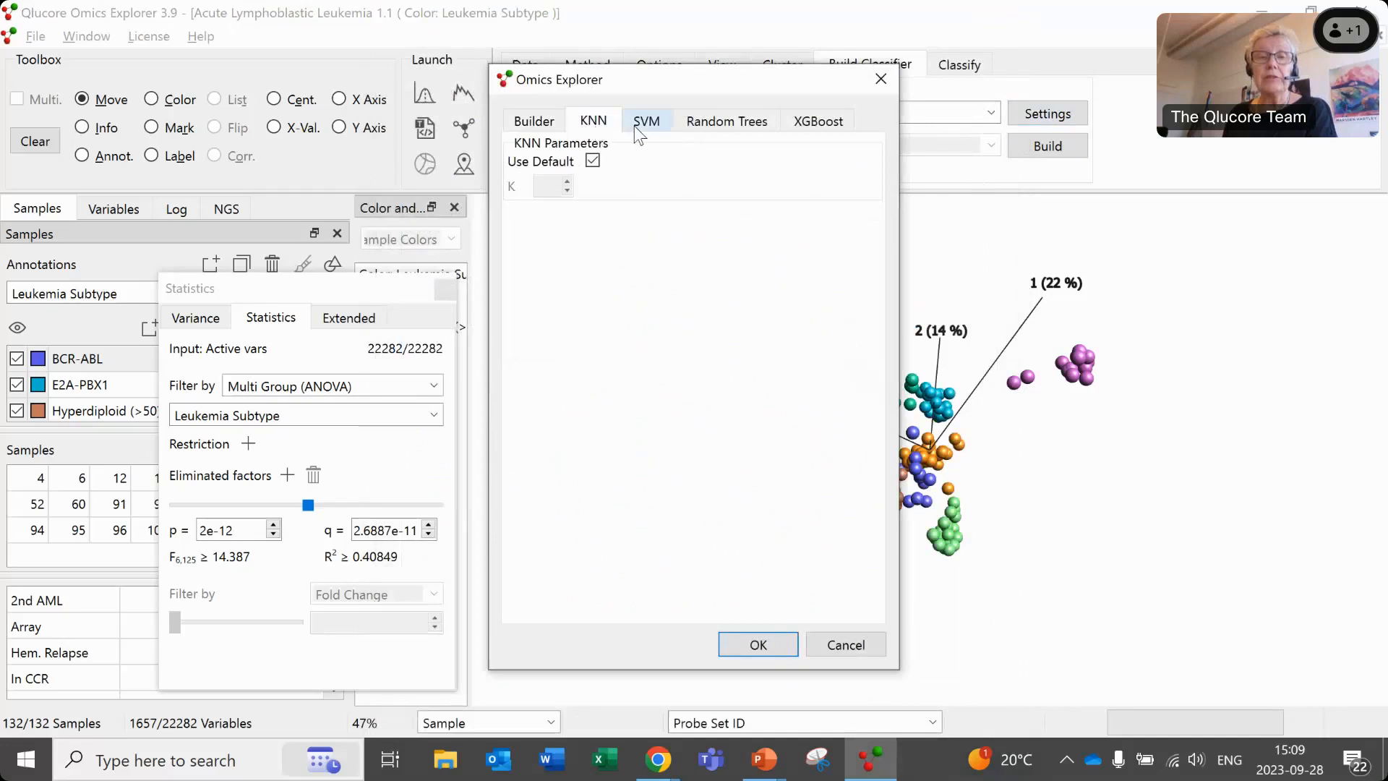
left_click(644, 123)
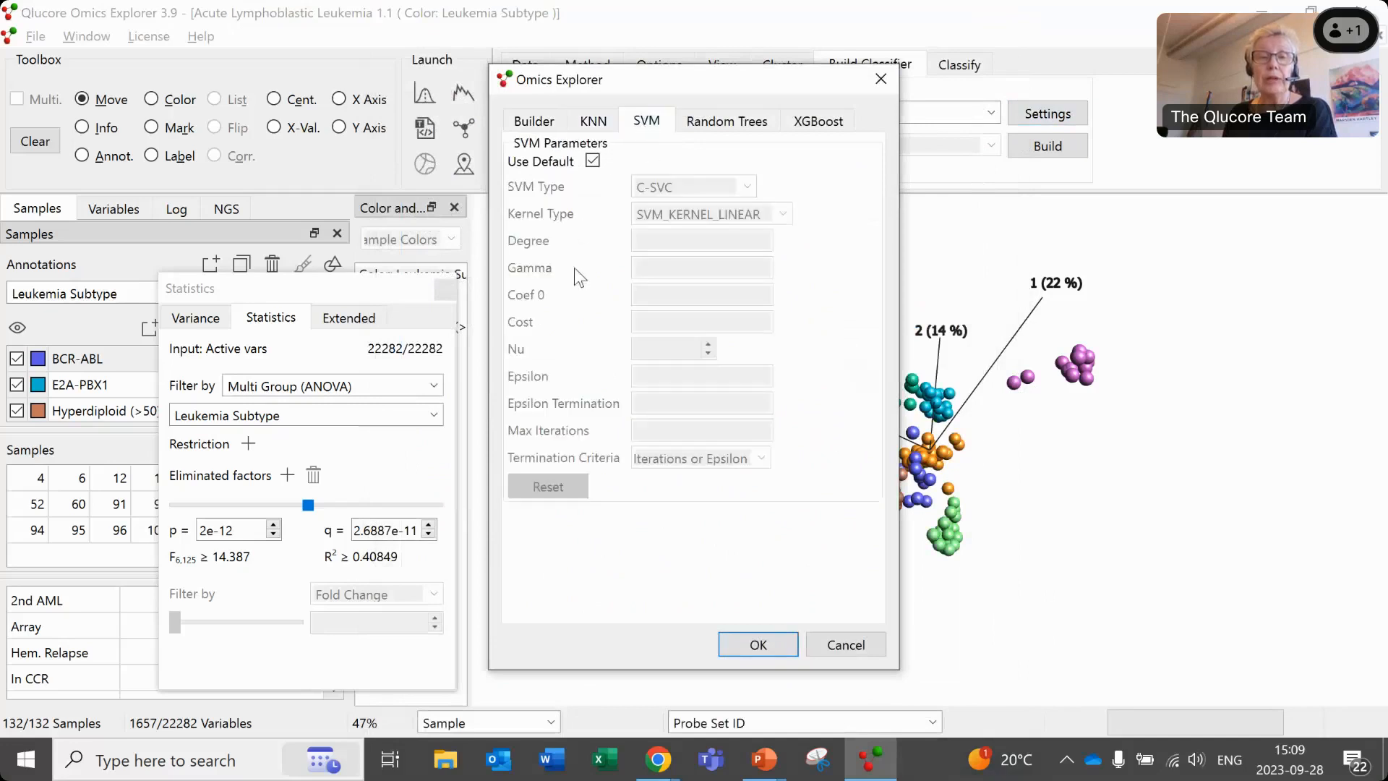
left_click(593, 161)
left_click(592, 161)
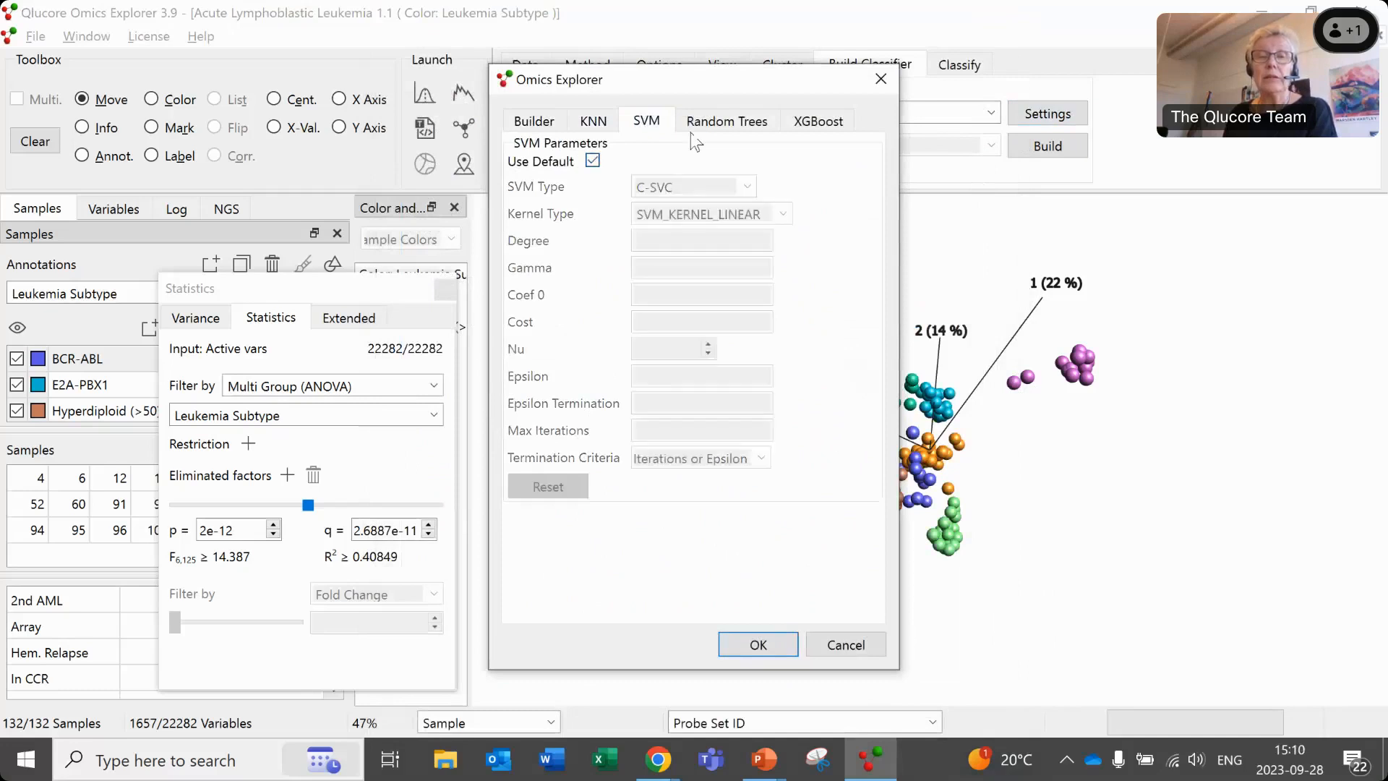
left_click(696, 127)
left_click(818, 123)
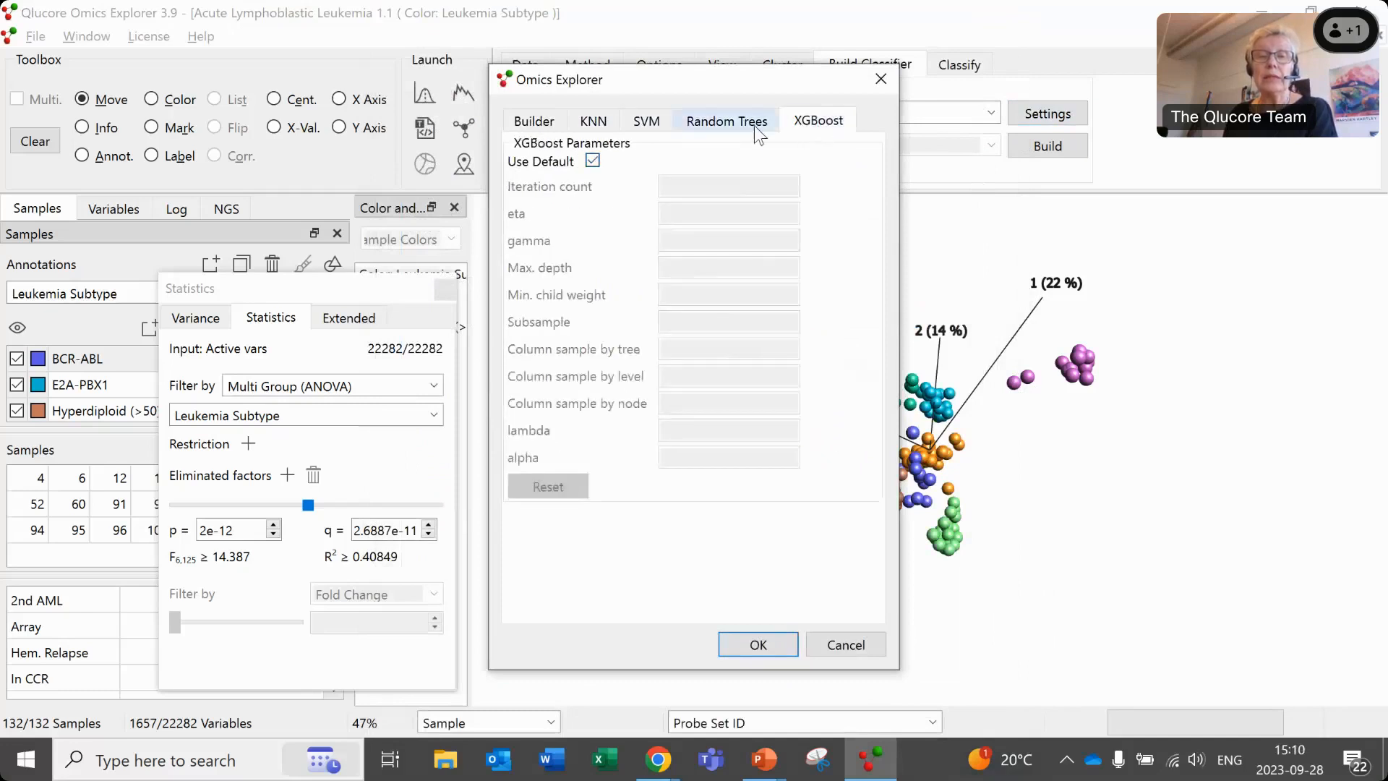
left_click(593, 160)
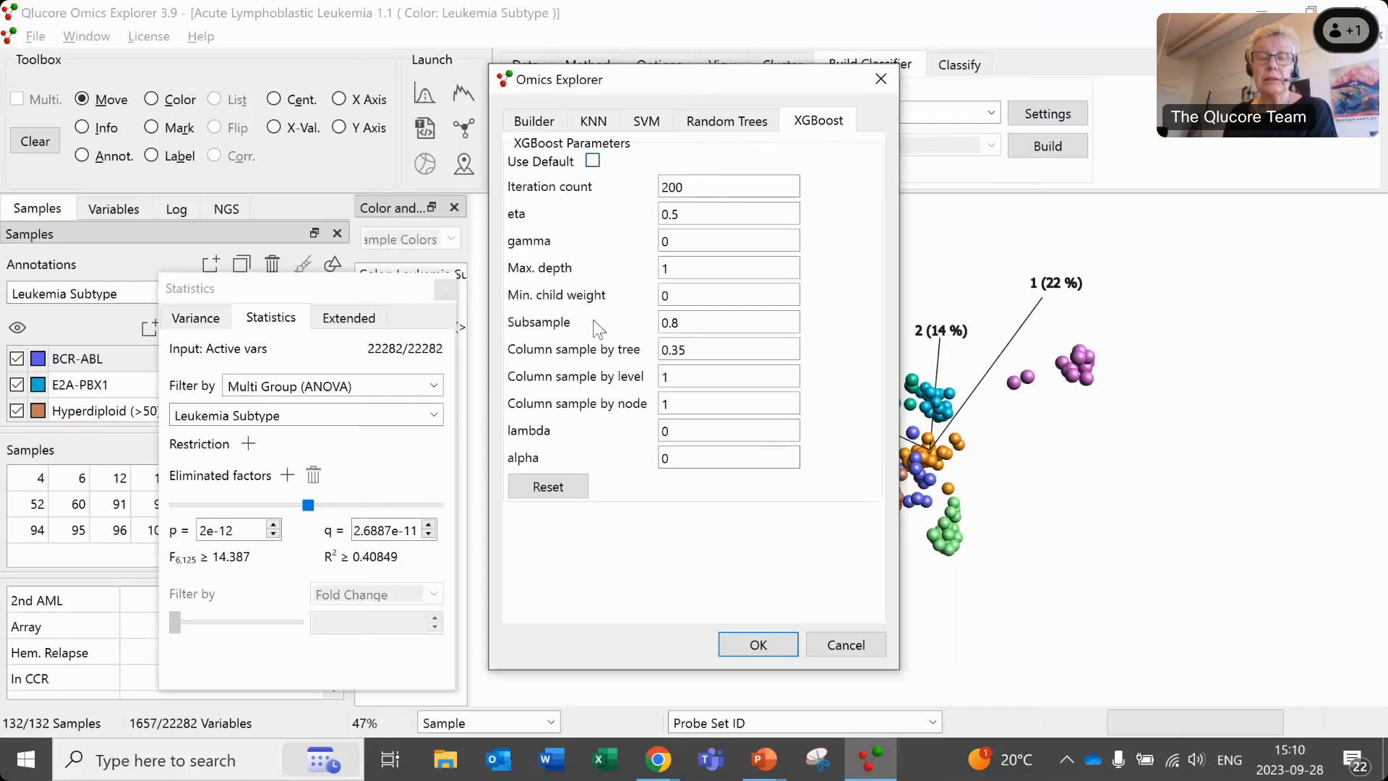
left_click(592, 161)
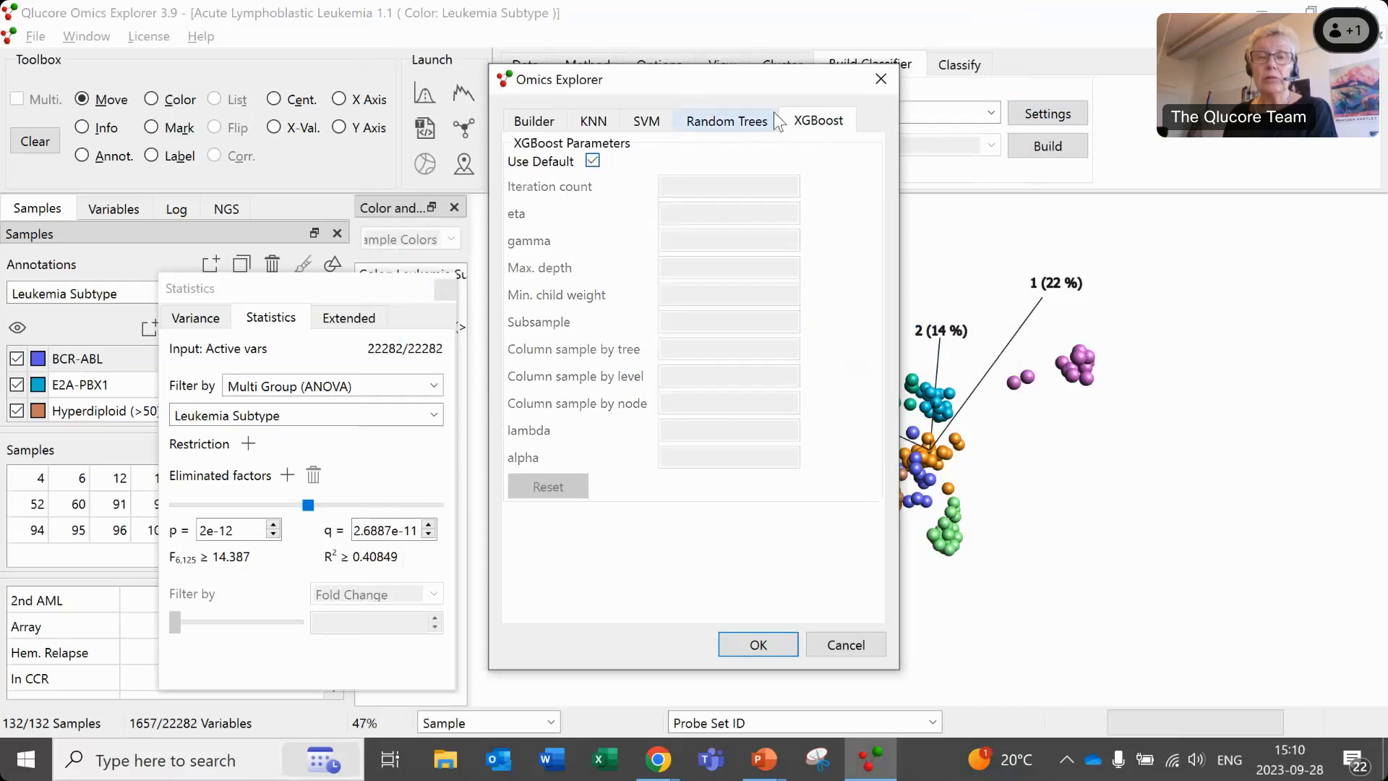
left_click(882, 79)
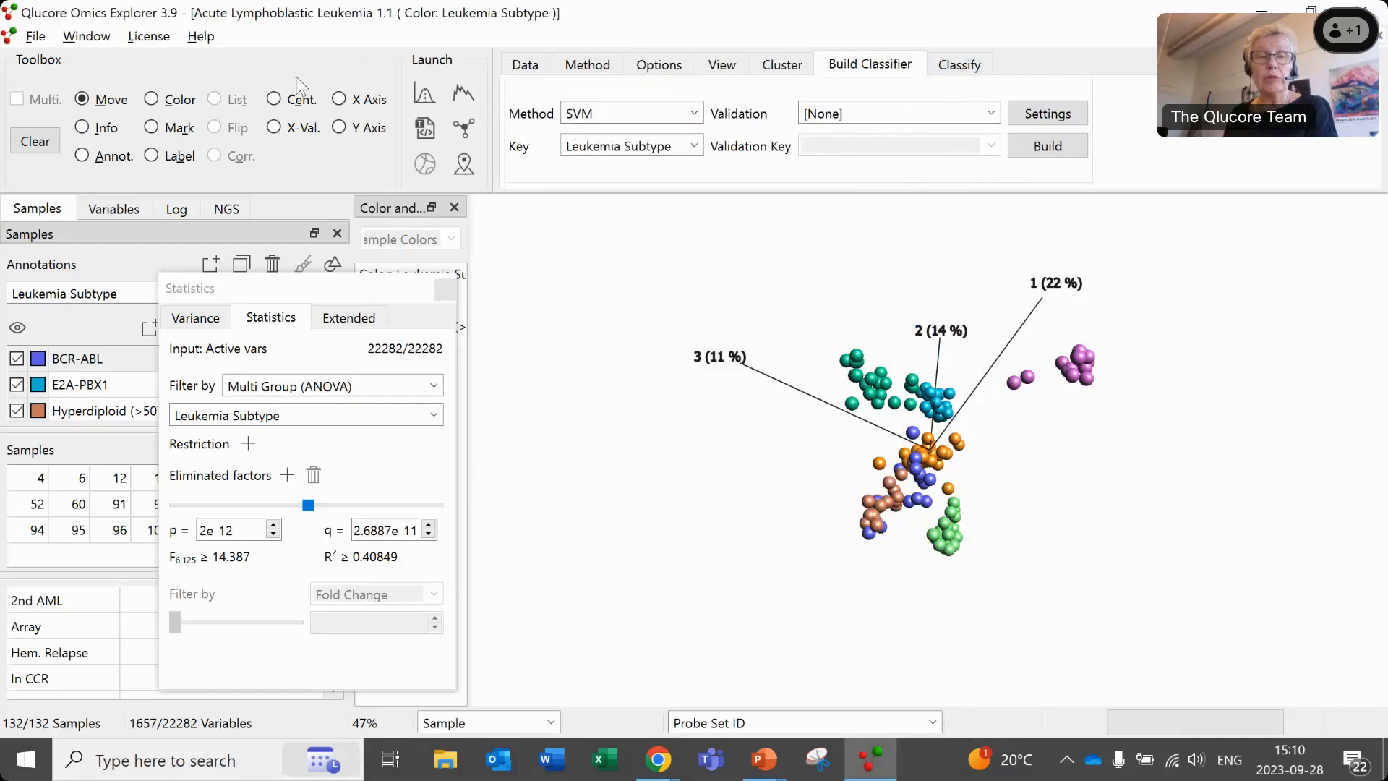
- Download the GEO data set GSE13425 with all variable annotations included
left_click(35, 38)
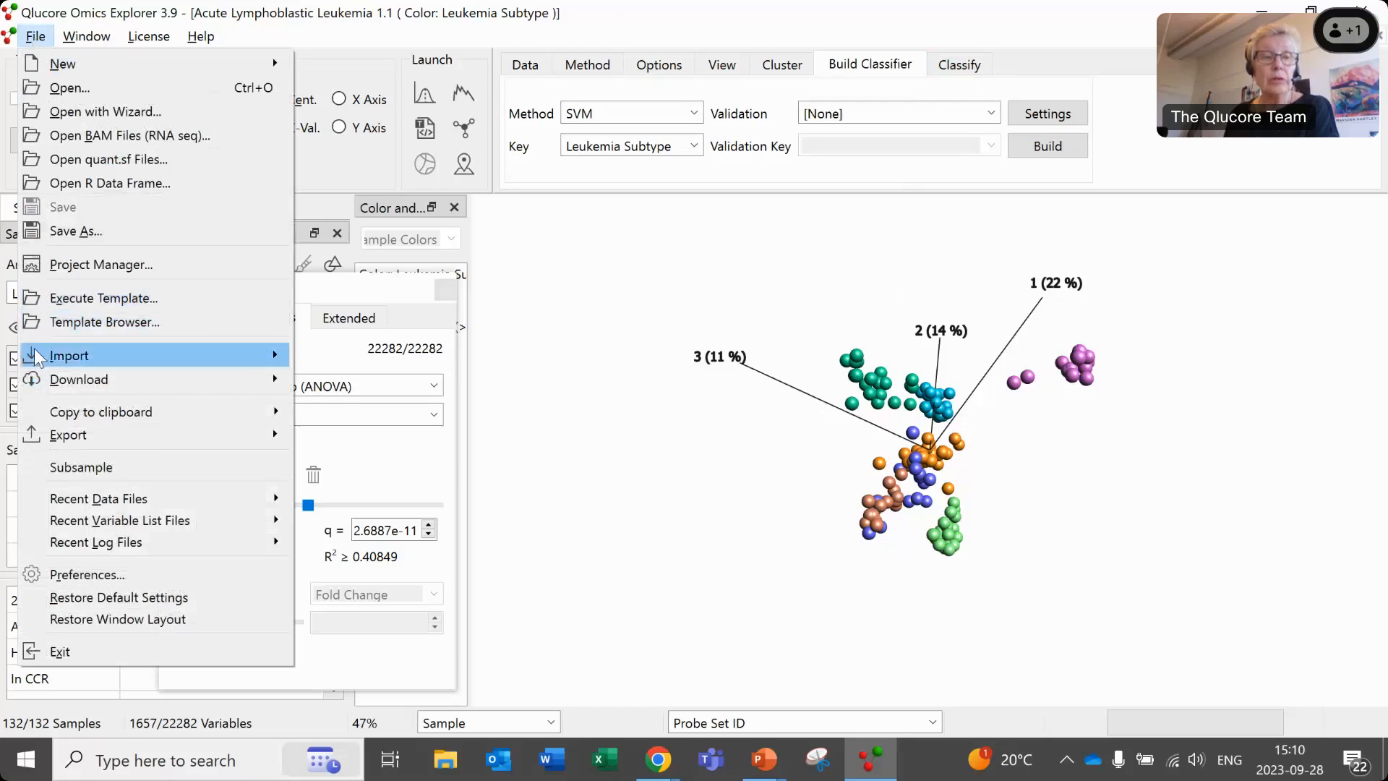
mouse_move(38, 383)
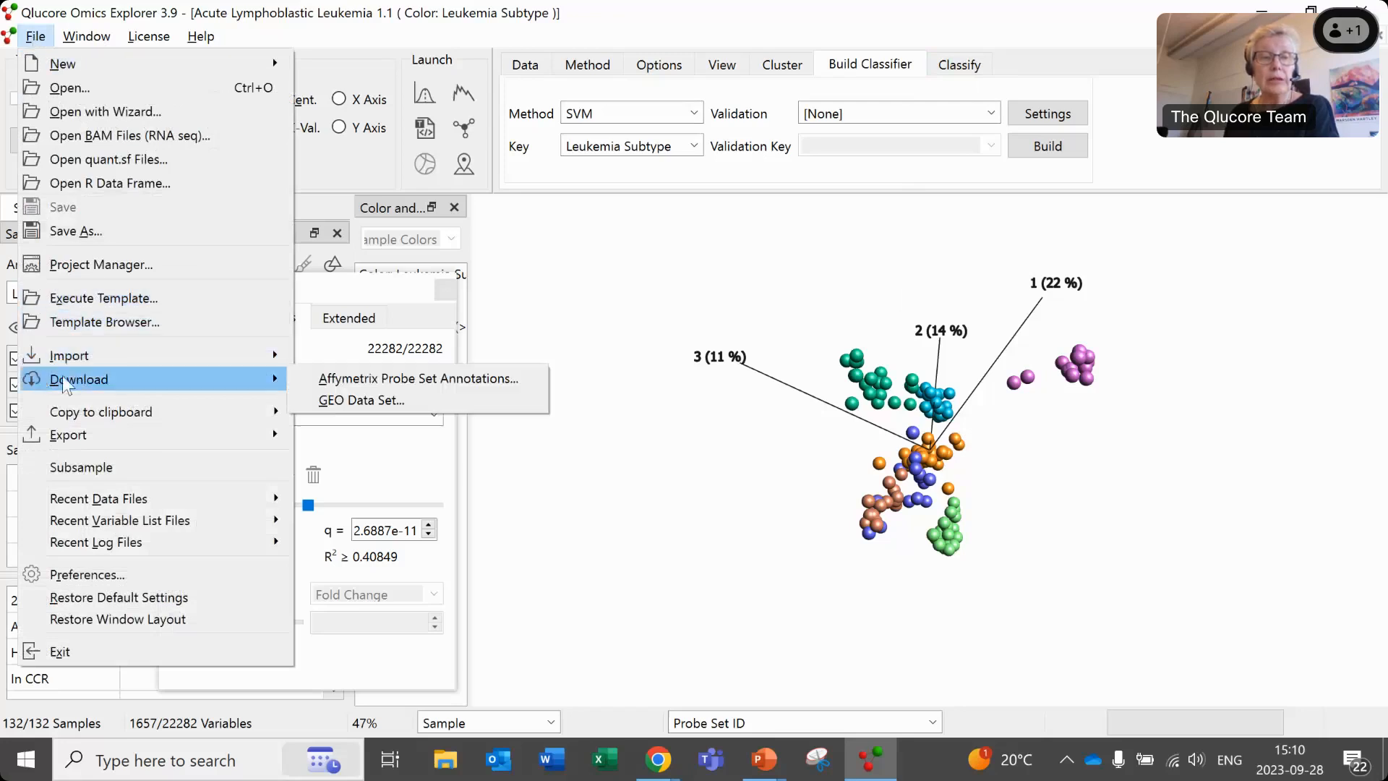
left_click(345, 402)
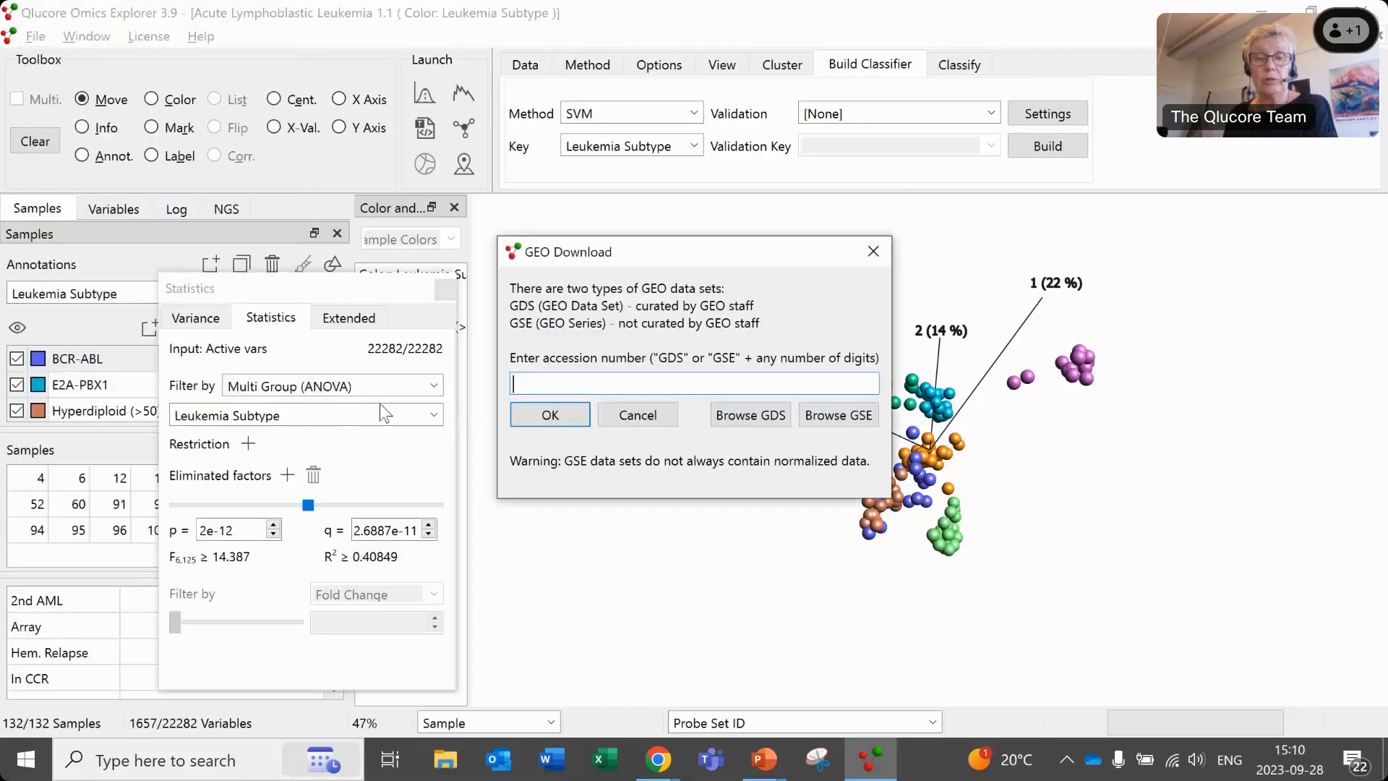
type("GSE13425")
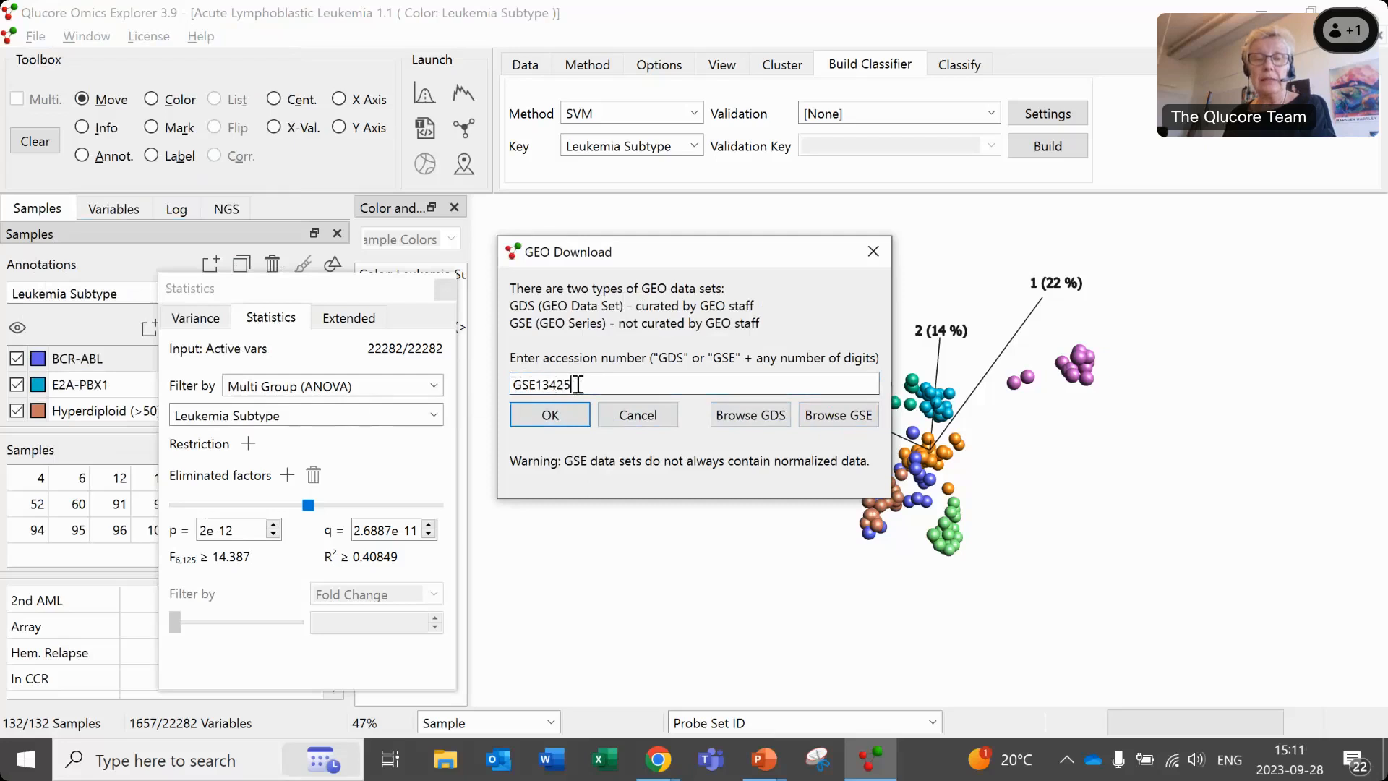
left_click(551, 414)
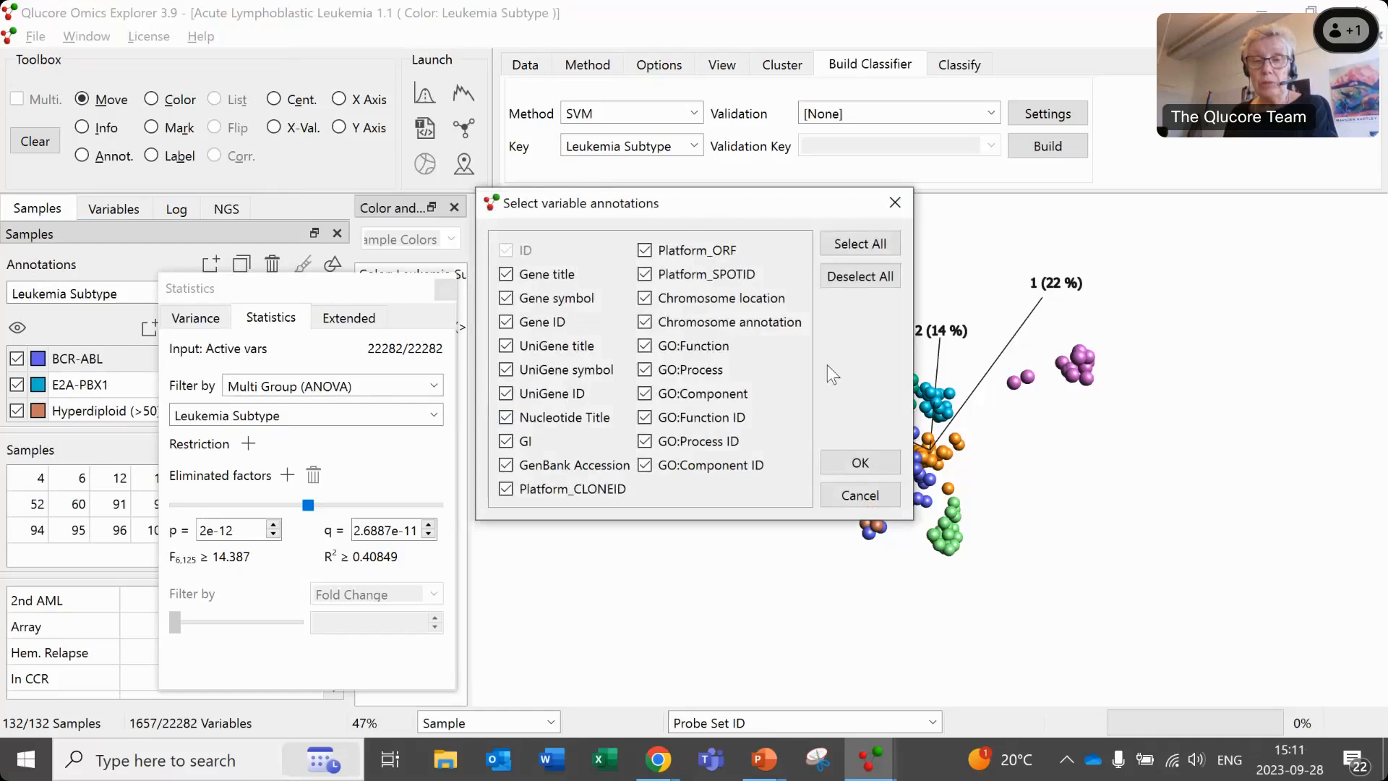
left_click(859, 465)
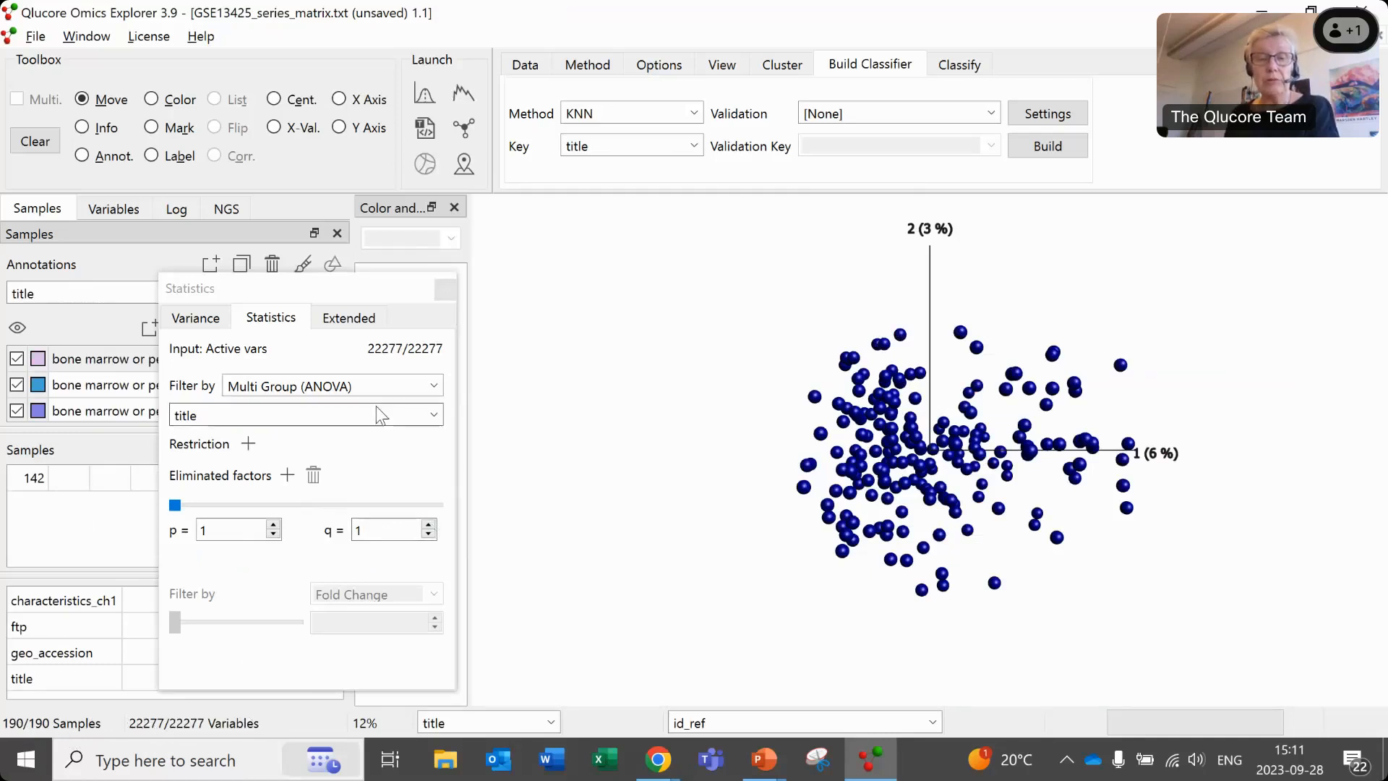
- Check which sample annotations the downloaded GSE13425 data set offers, keeping title as the displayed annotation
mouse_move(376, 288)
left_mouse_down()
mouse_move(381, 318)
mouse_move(411, 316)
left_mouse_up()
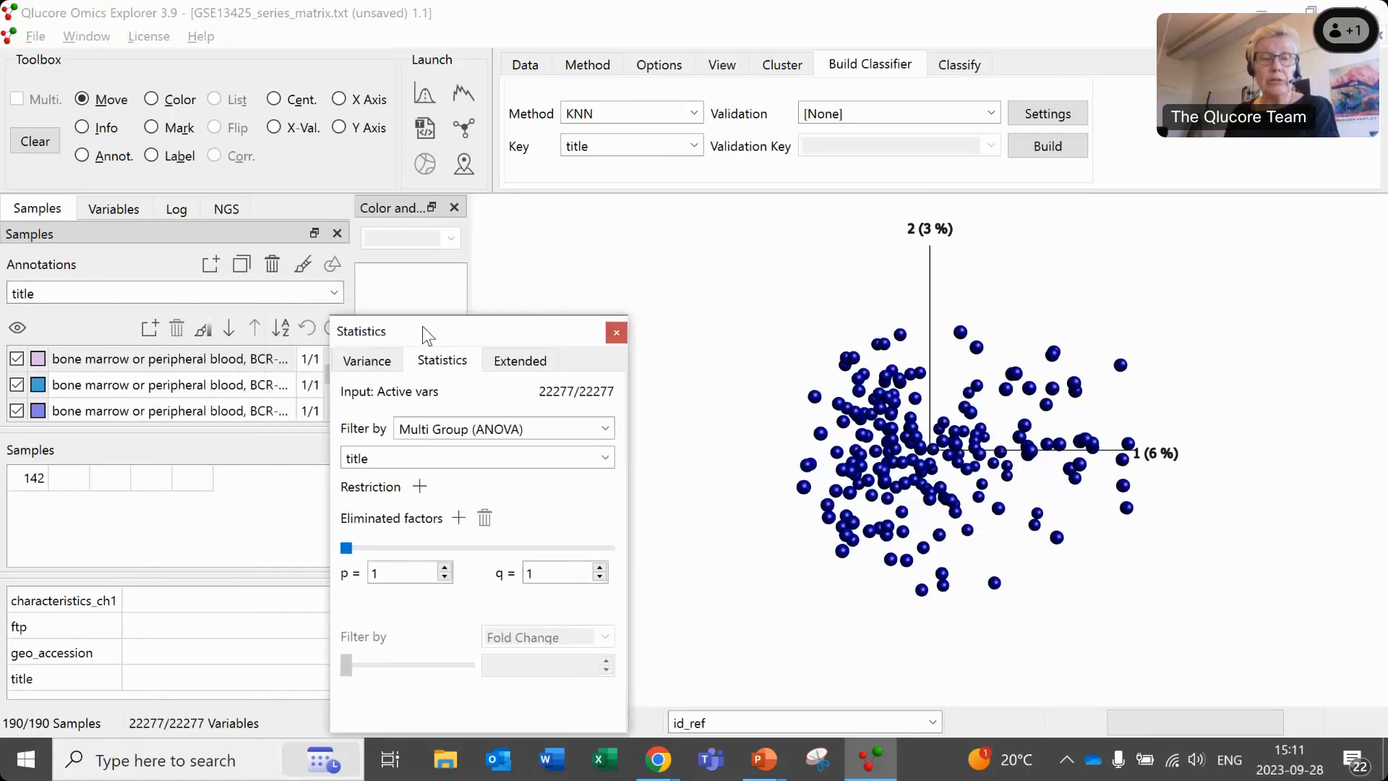
left_click(333, 295)
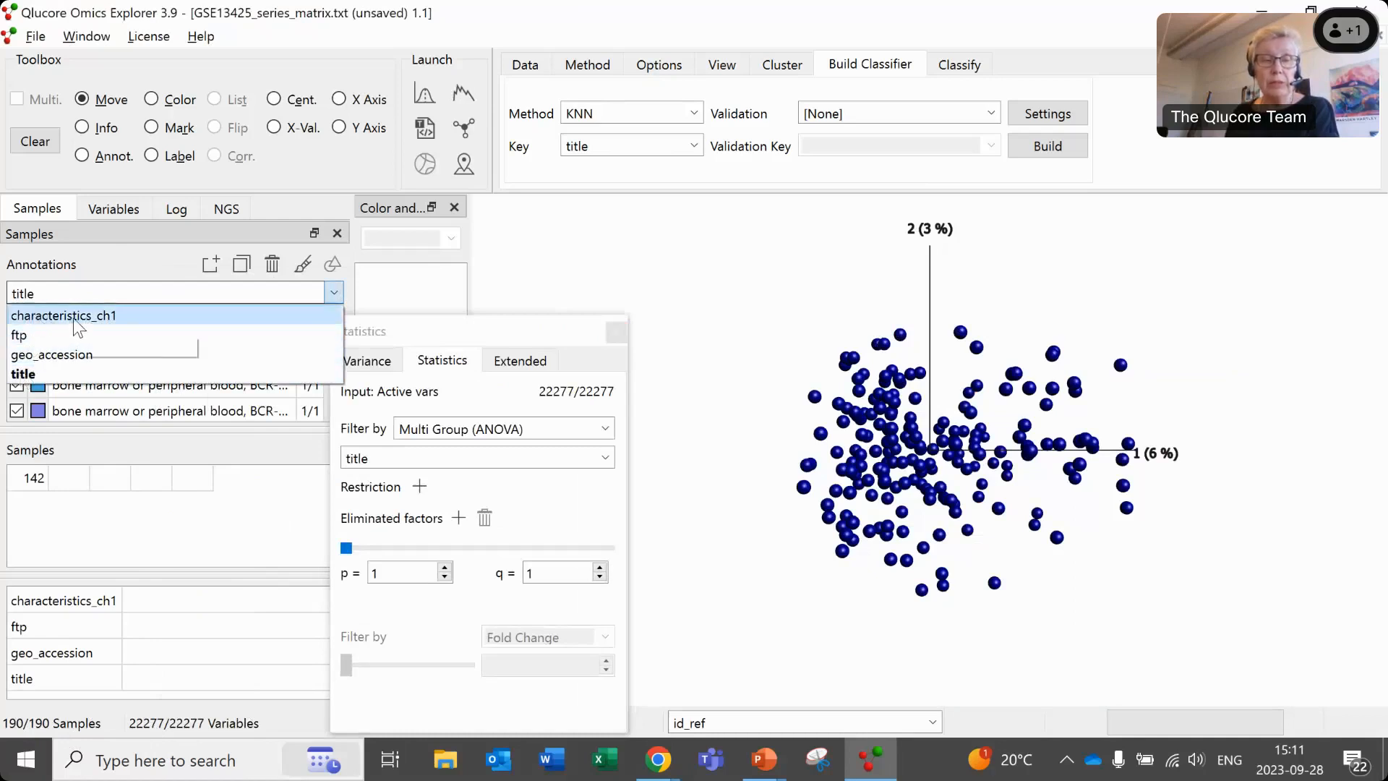
left_click(564, 262)
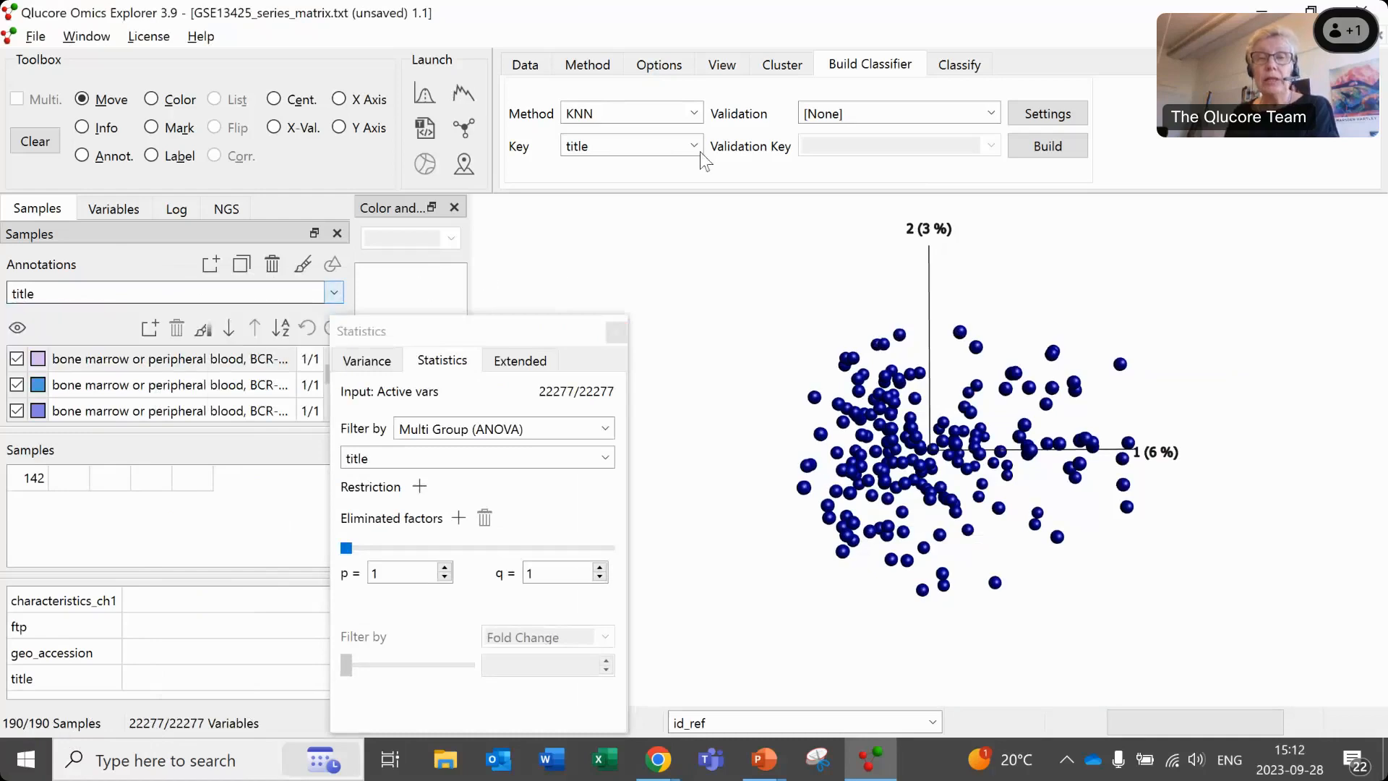
- Classify the GSE13425 samples with classSVM, using As Dataset normalization and Labels output
left_click(959, 68)
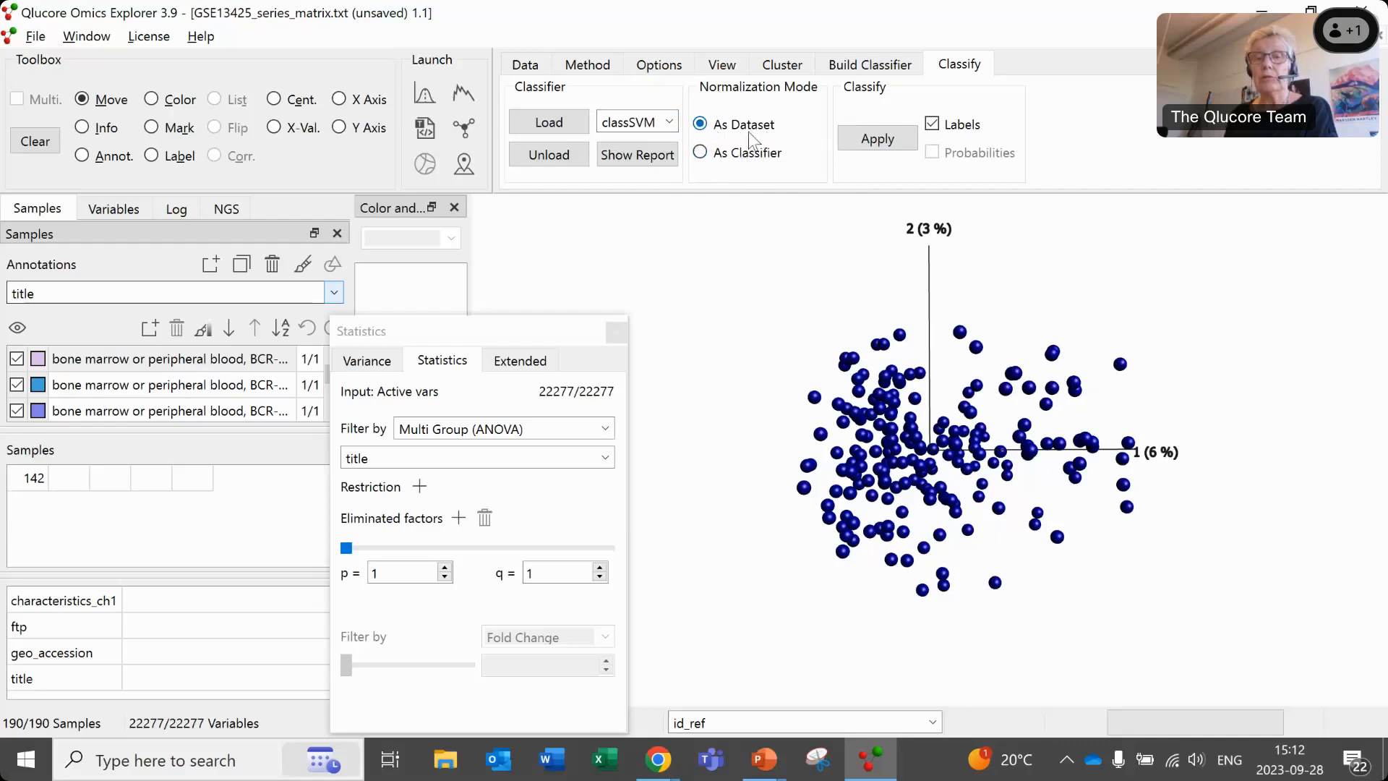
left_click(878, 143)
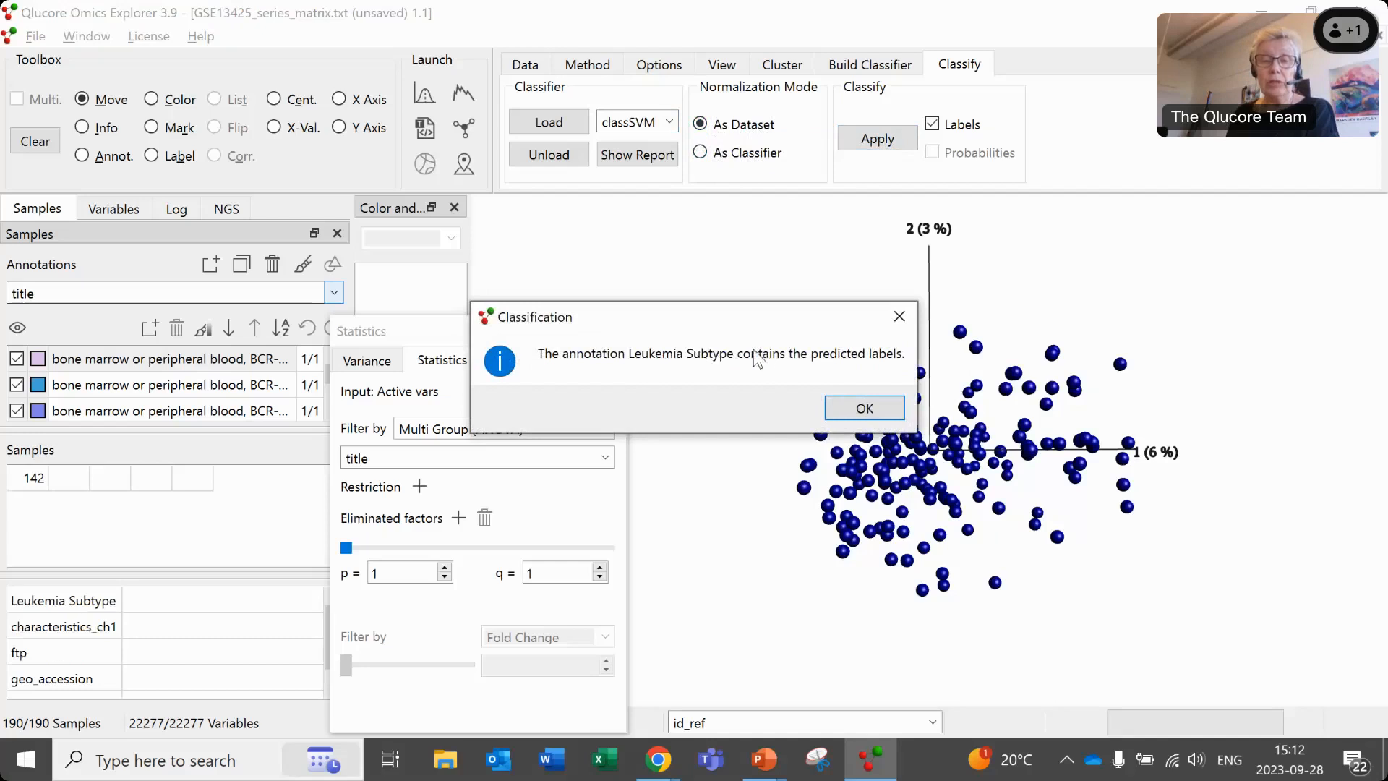
left_click(865, 409)
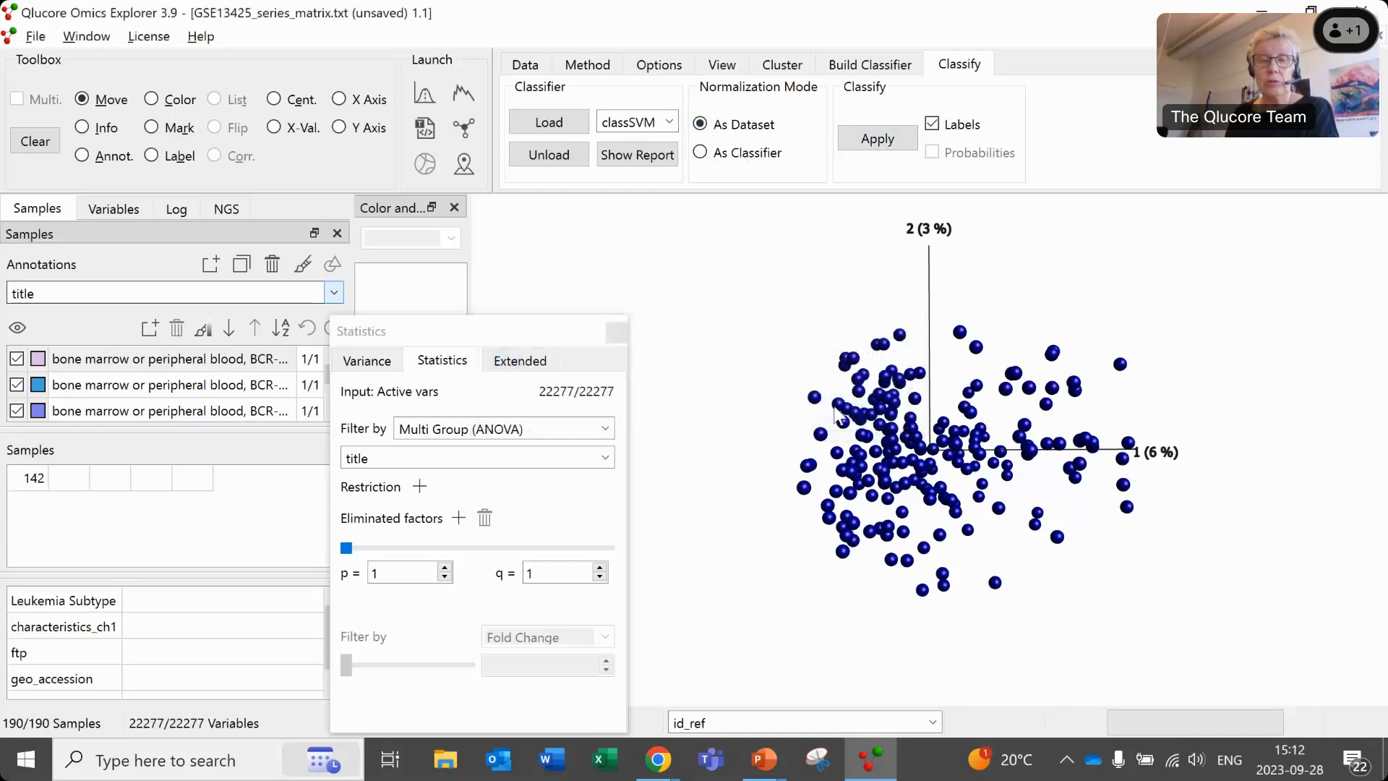
- Display the predicted Leukemia Subtype annotation and color the samples in the plot by it
left_click(334, 293)
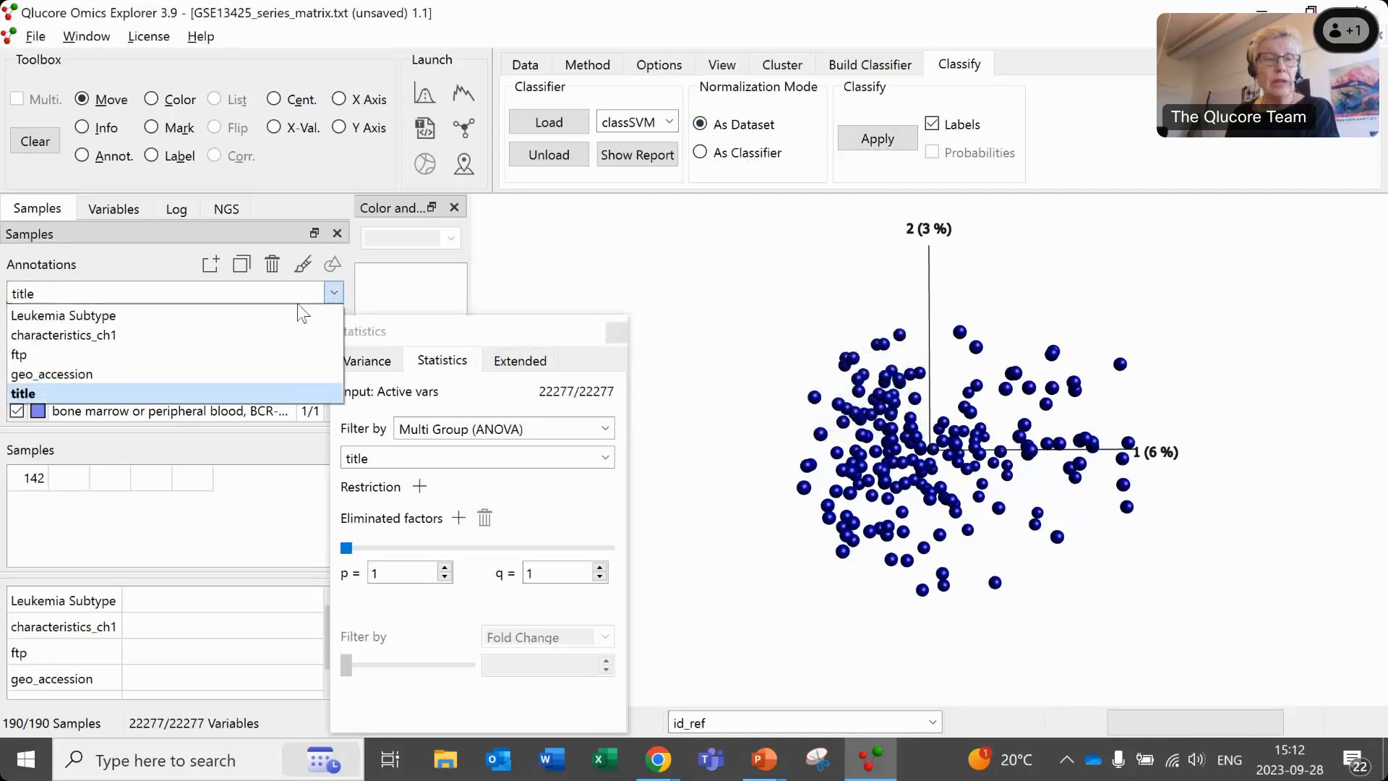
left_click(128, 316)
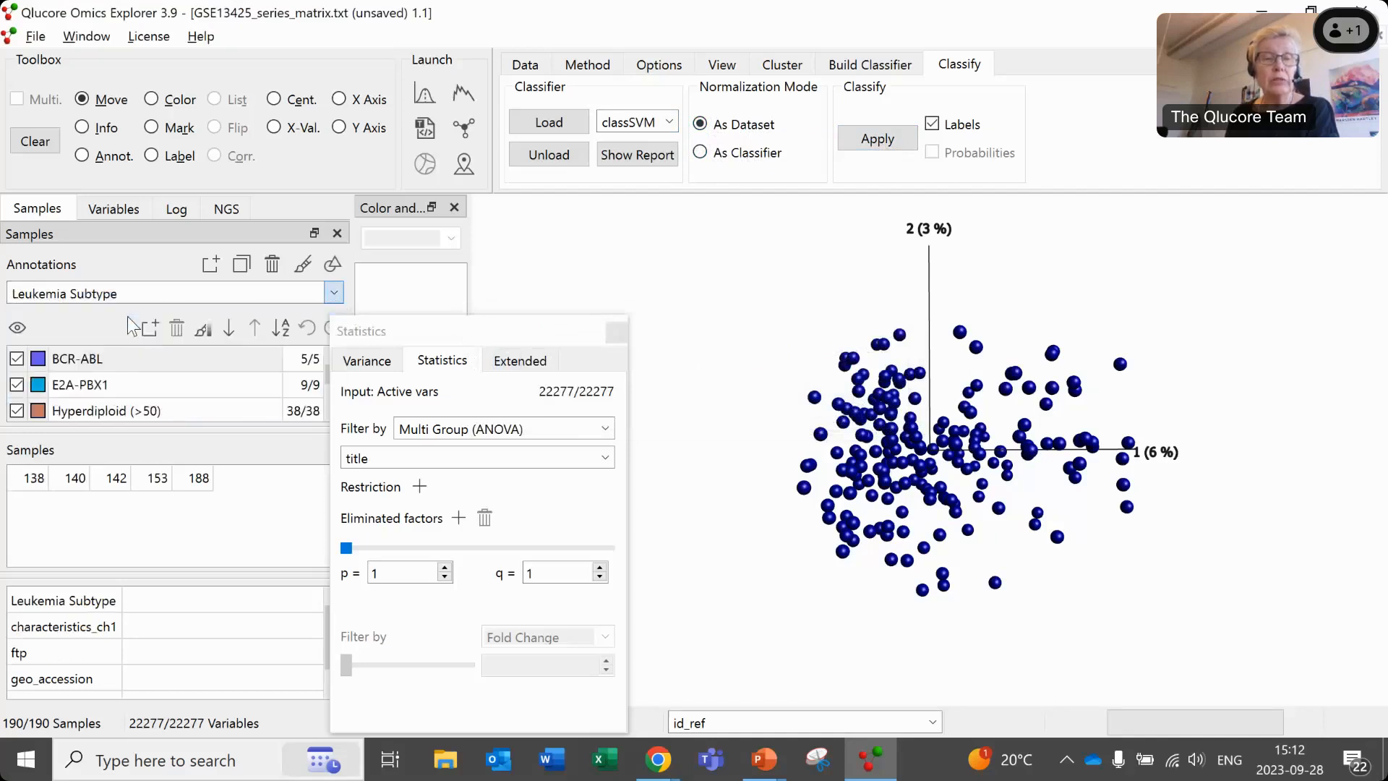
left_click_drag(423, 336, 323, 366)
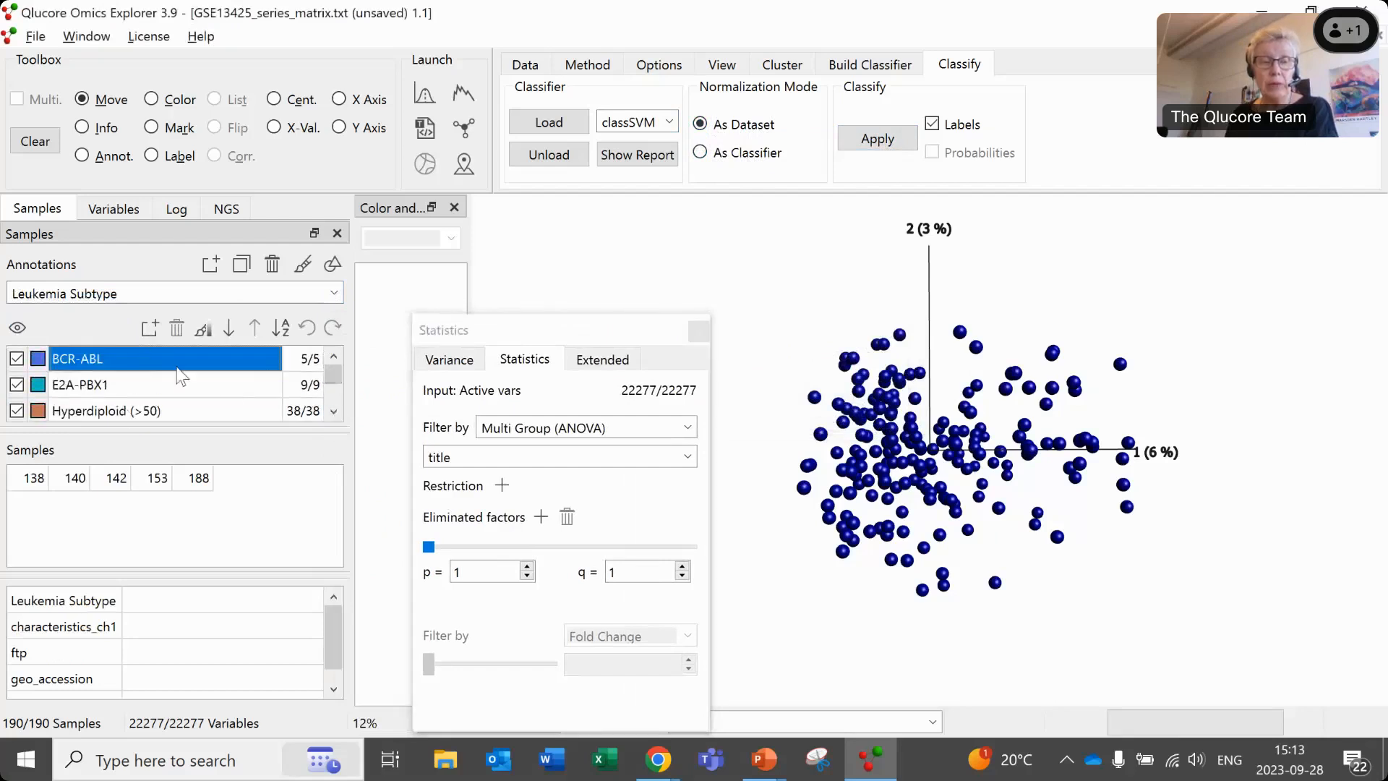
left_click(304, 264)
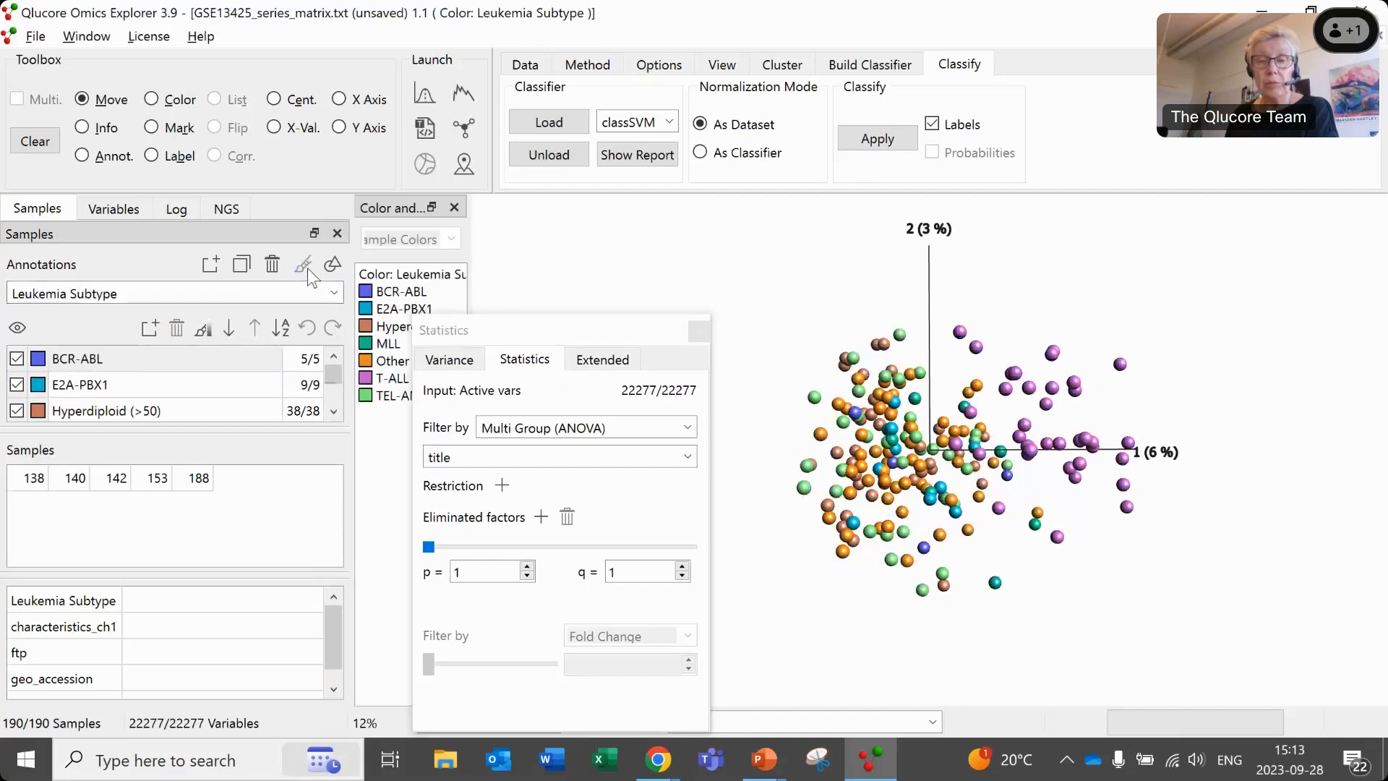
- Filter the variables with Multi Group (ANOVA) on Leukemia Subtype at p = 1.55e-10, inspect the sample clusters, and reset the filter to p = 1
left_click_drag(538, 331, 396, 331)
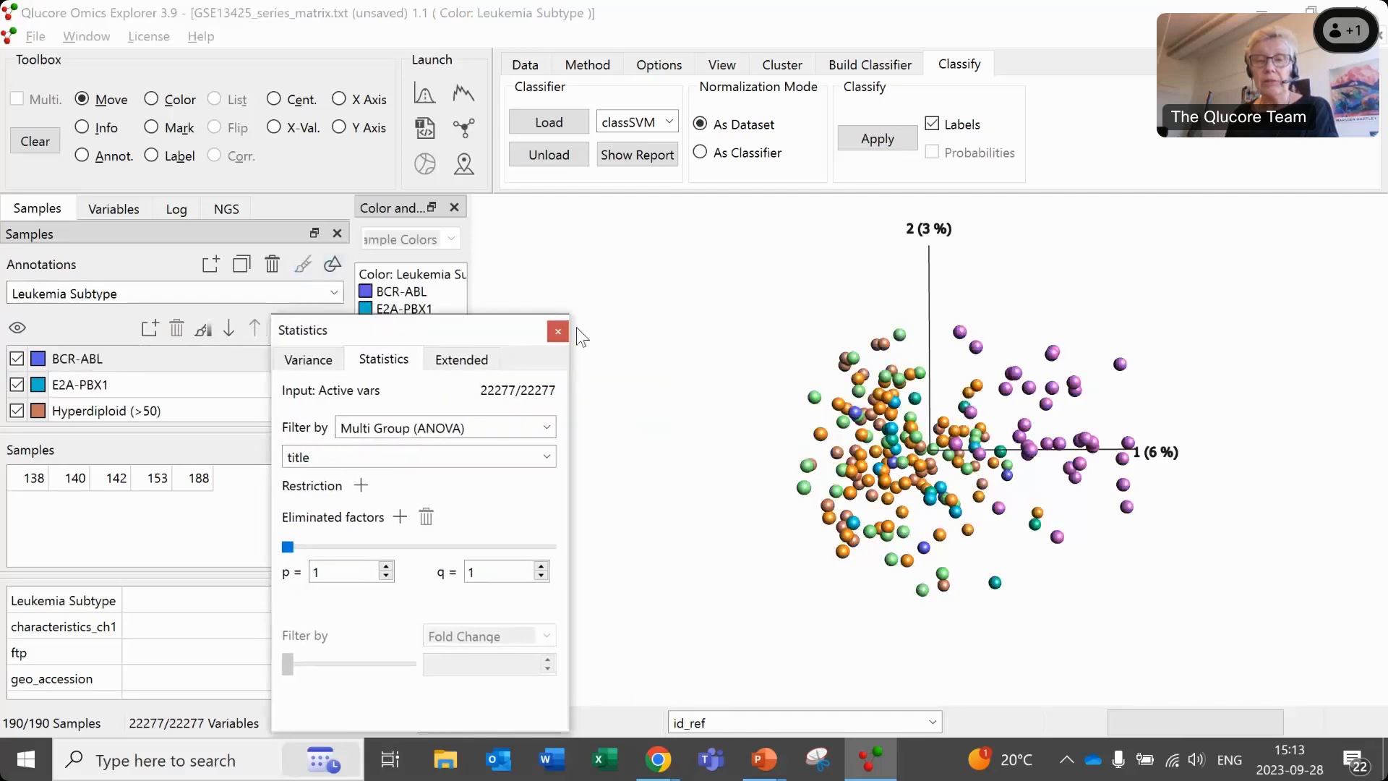
mouse_move(901, 394)
left_mouse_down()
mouse_move(1054, 336)
mouse_move(897, 392)
left_mouse_up()
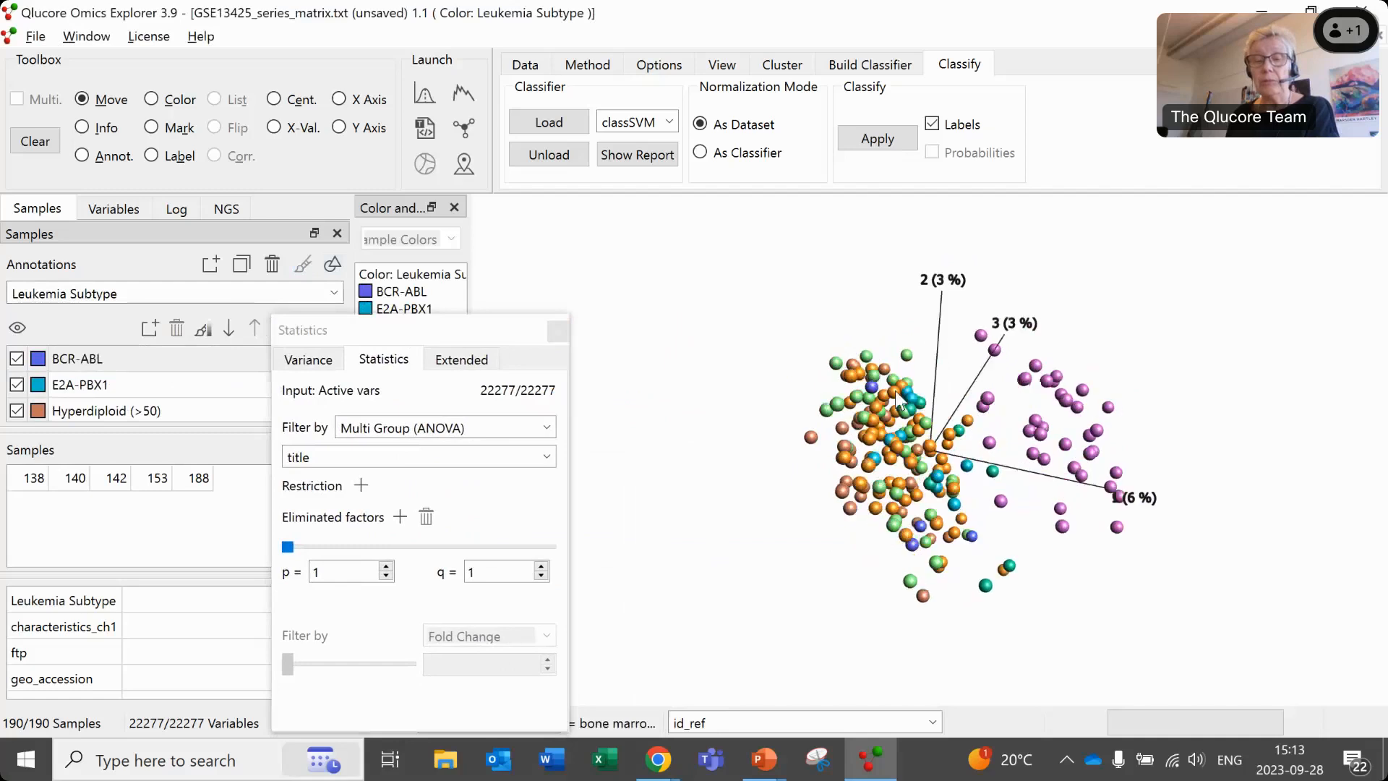
left_click(543, 456)
left_click(402, 480)
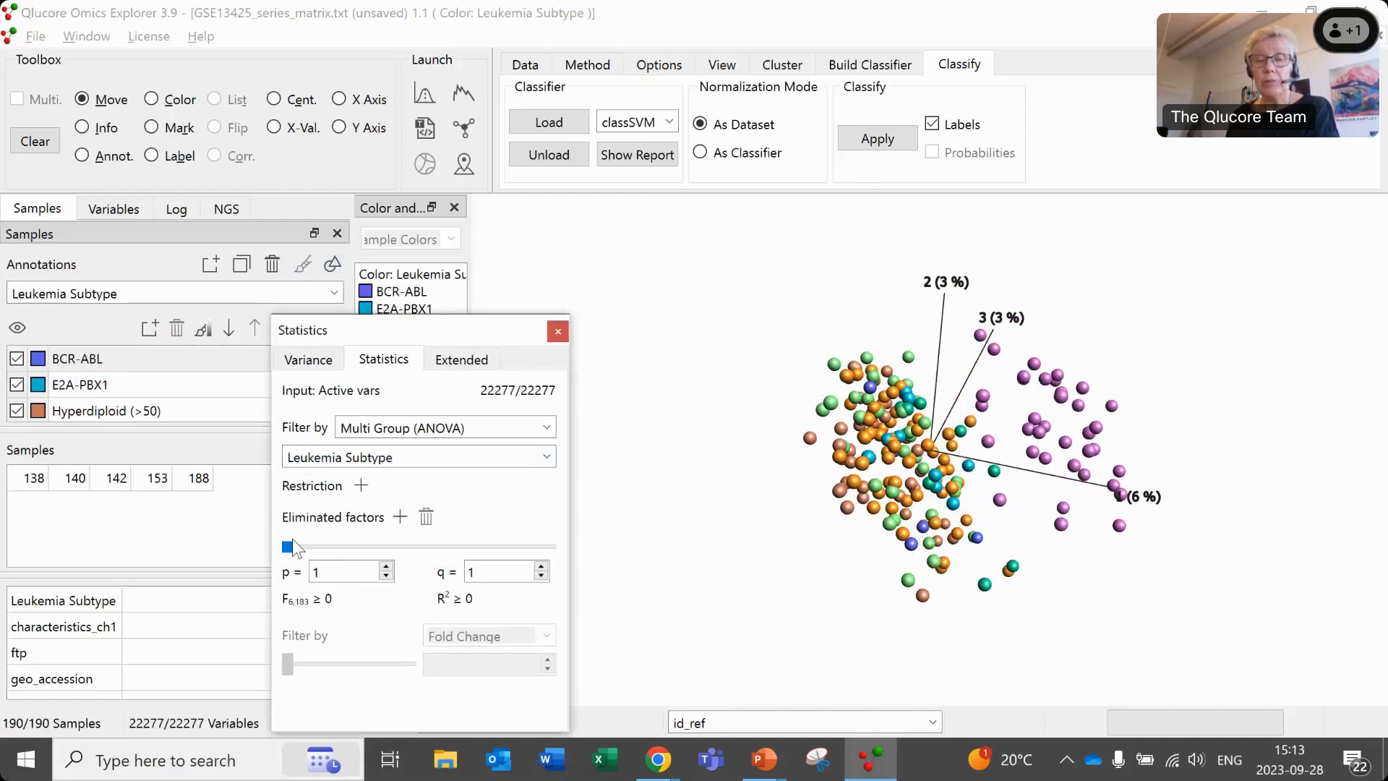
left_click_drag(289, 546, 414, 546)
left_click_drag(831, 377, 877, 422)
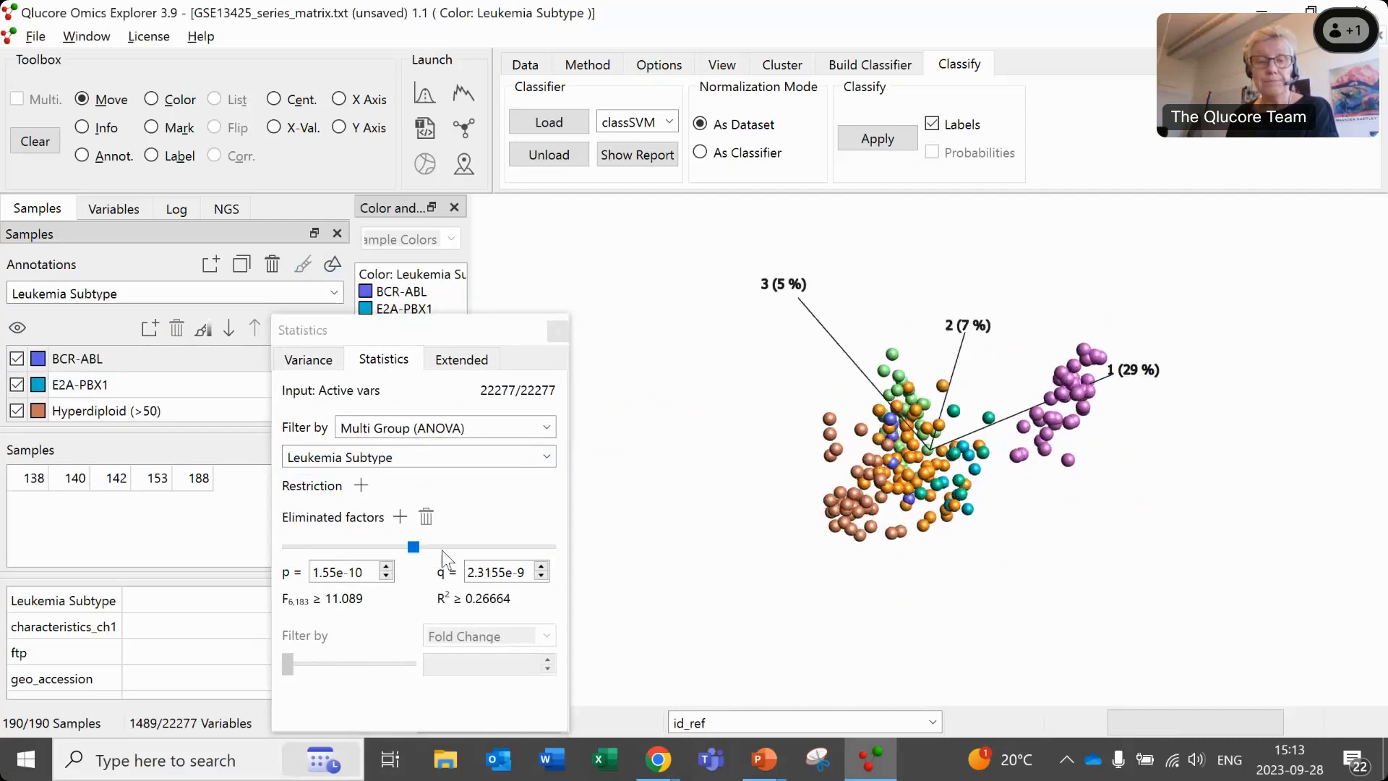
left_click_drag(419, 548, 277, 558)
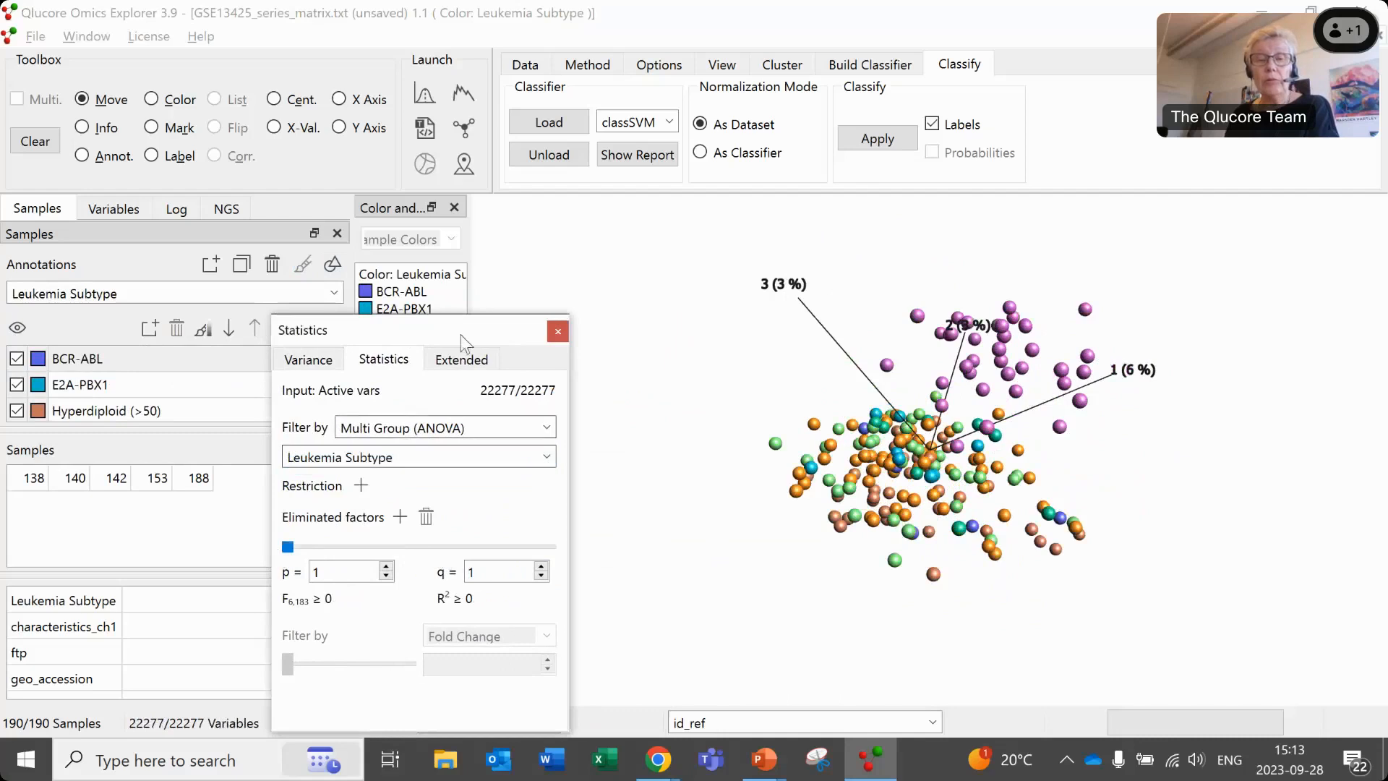
- Review the available classifier build methods and the list of loaded classifiers, keeping classSVM selected
left_click(843, 69)
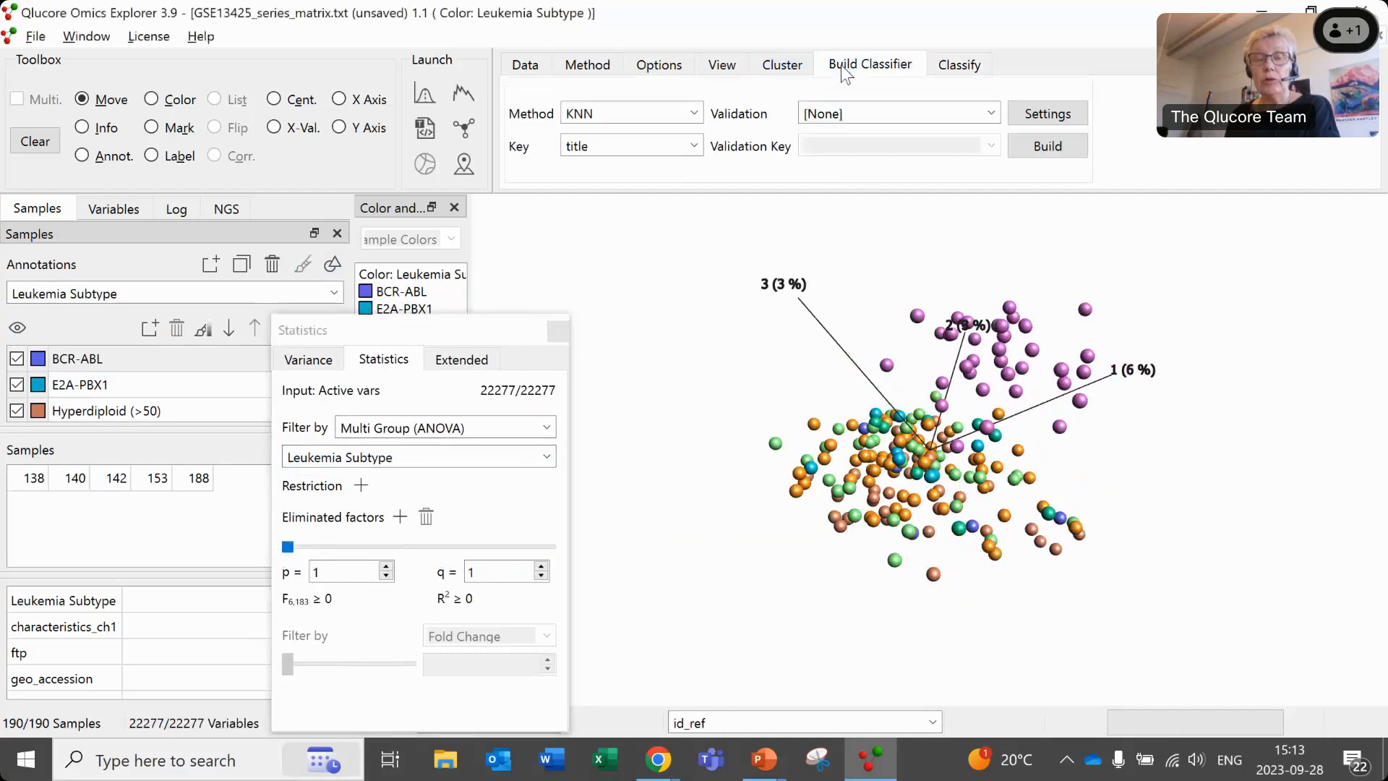
left_click(696, 113)
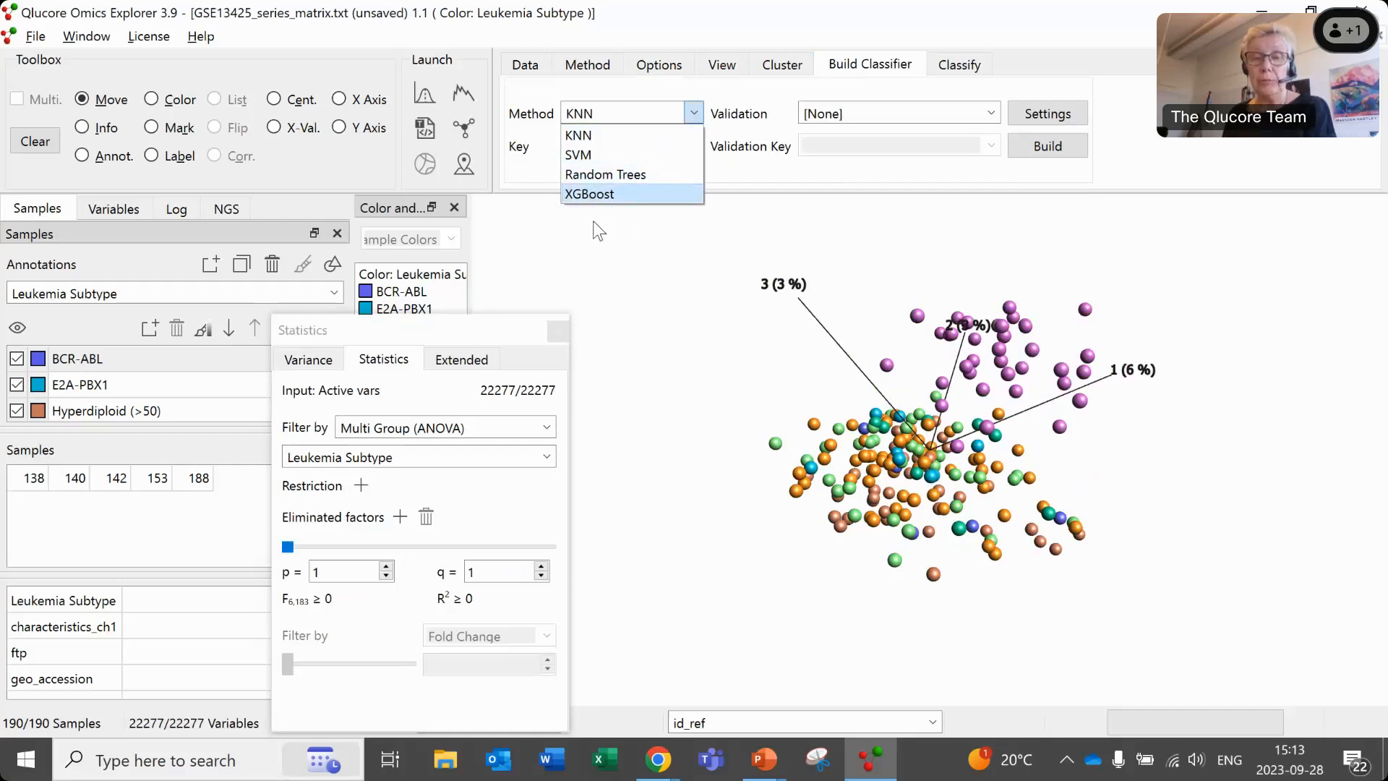
left_click(628, 233)
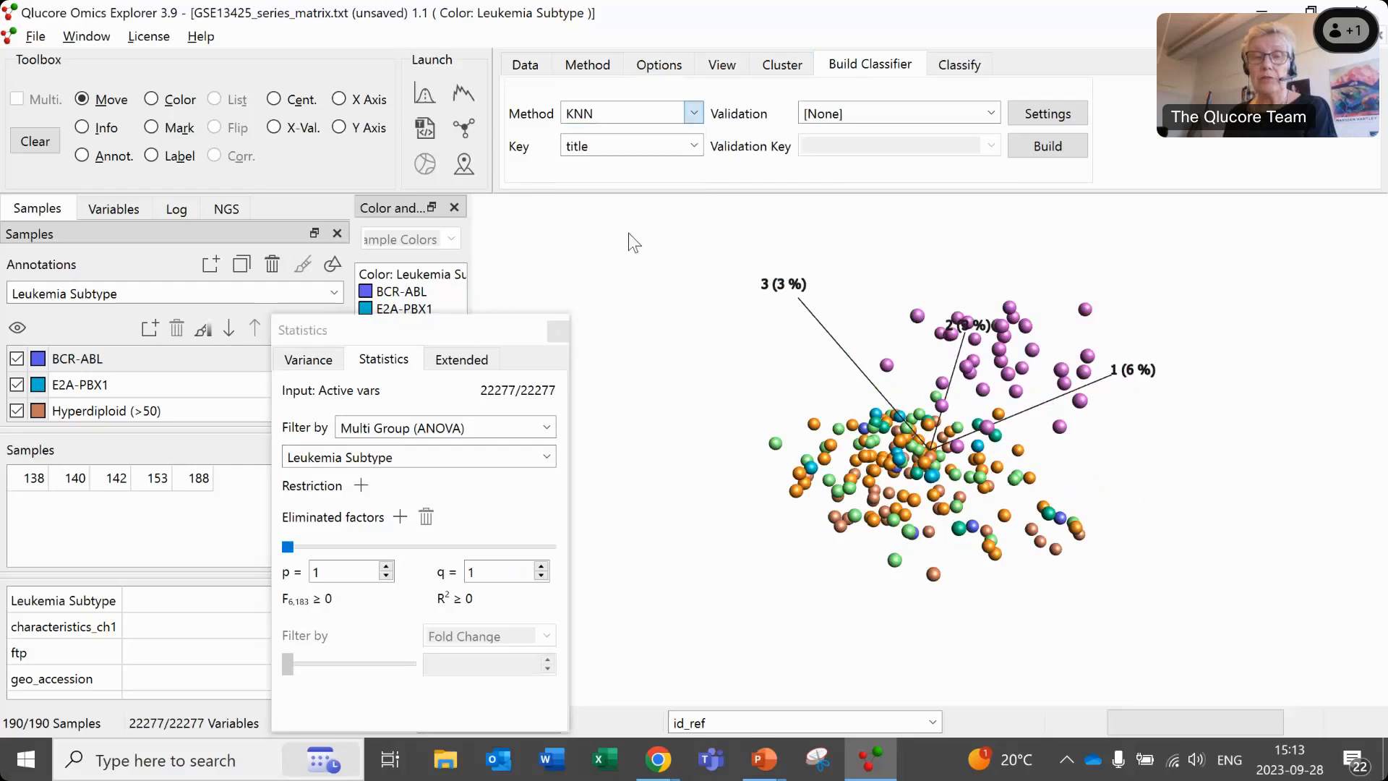
left_click(959, 64)
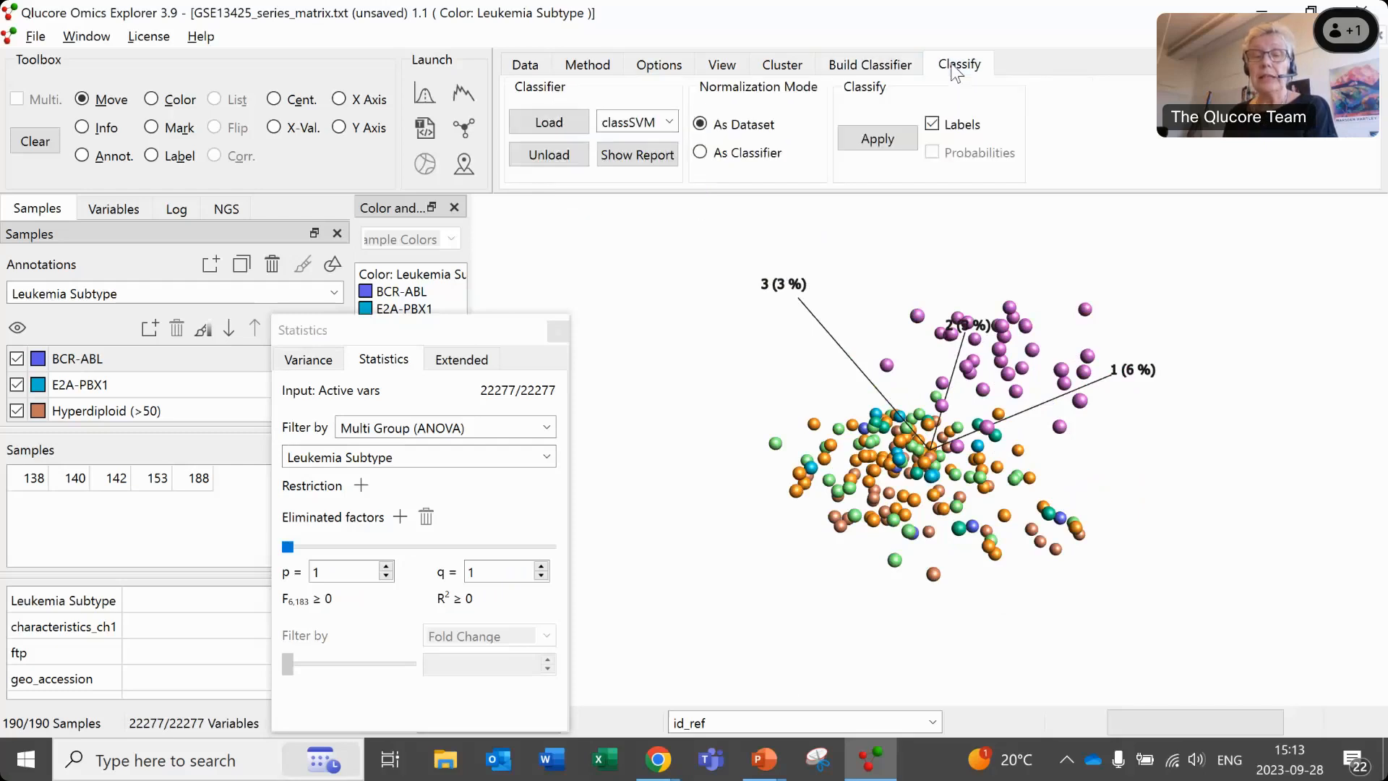
left_click(697, 124)
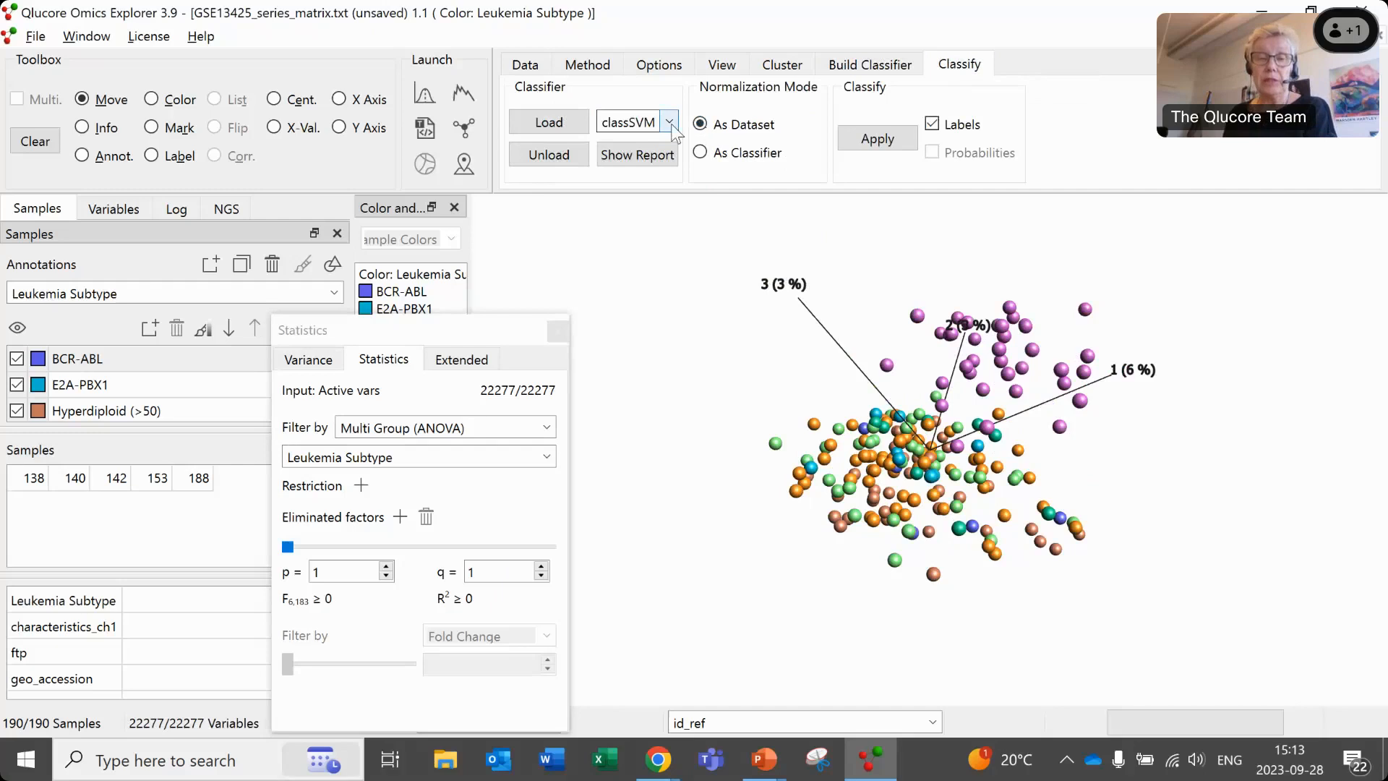
left_click(670, 122)
left_click(660, 143)
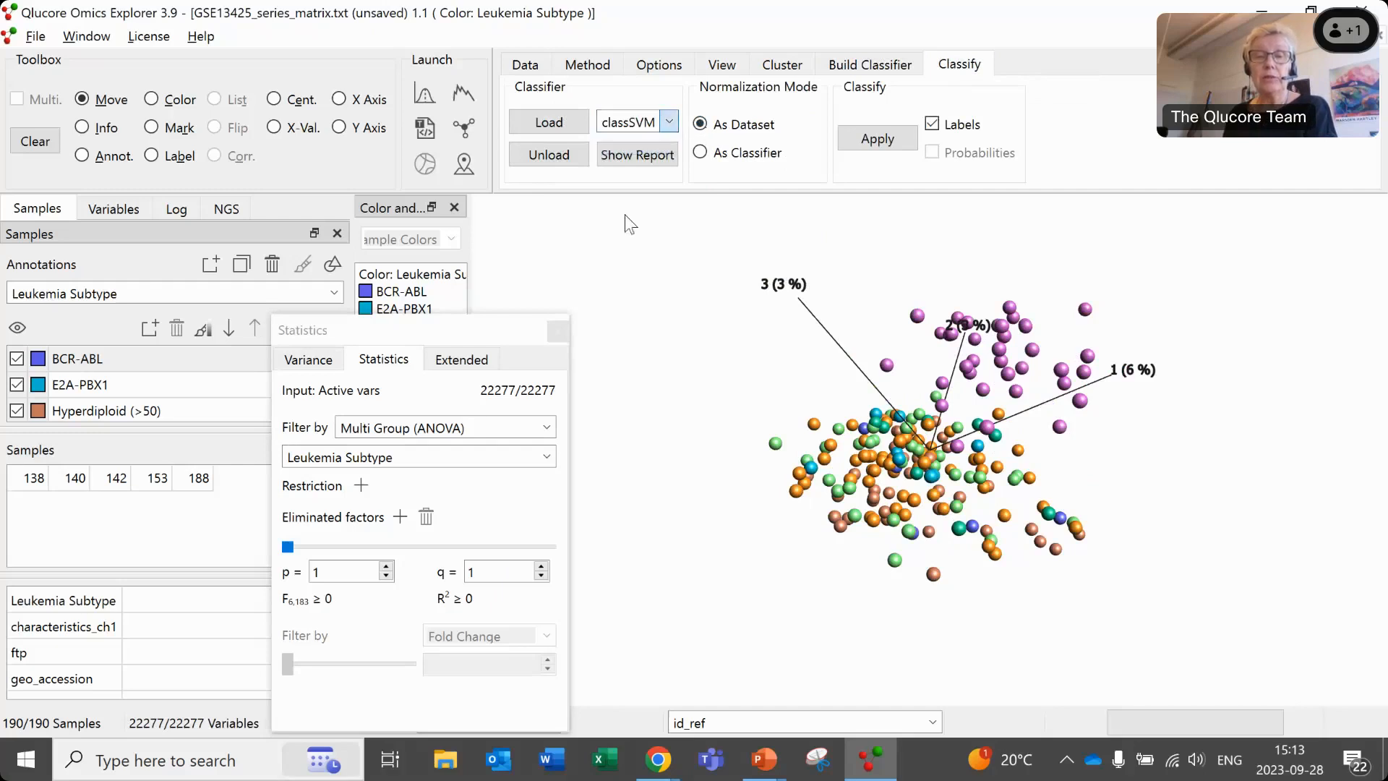
- Load the classifier file classXGB.qccla from the Example data folder on the Desktop
left_click(549, 122)
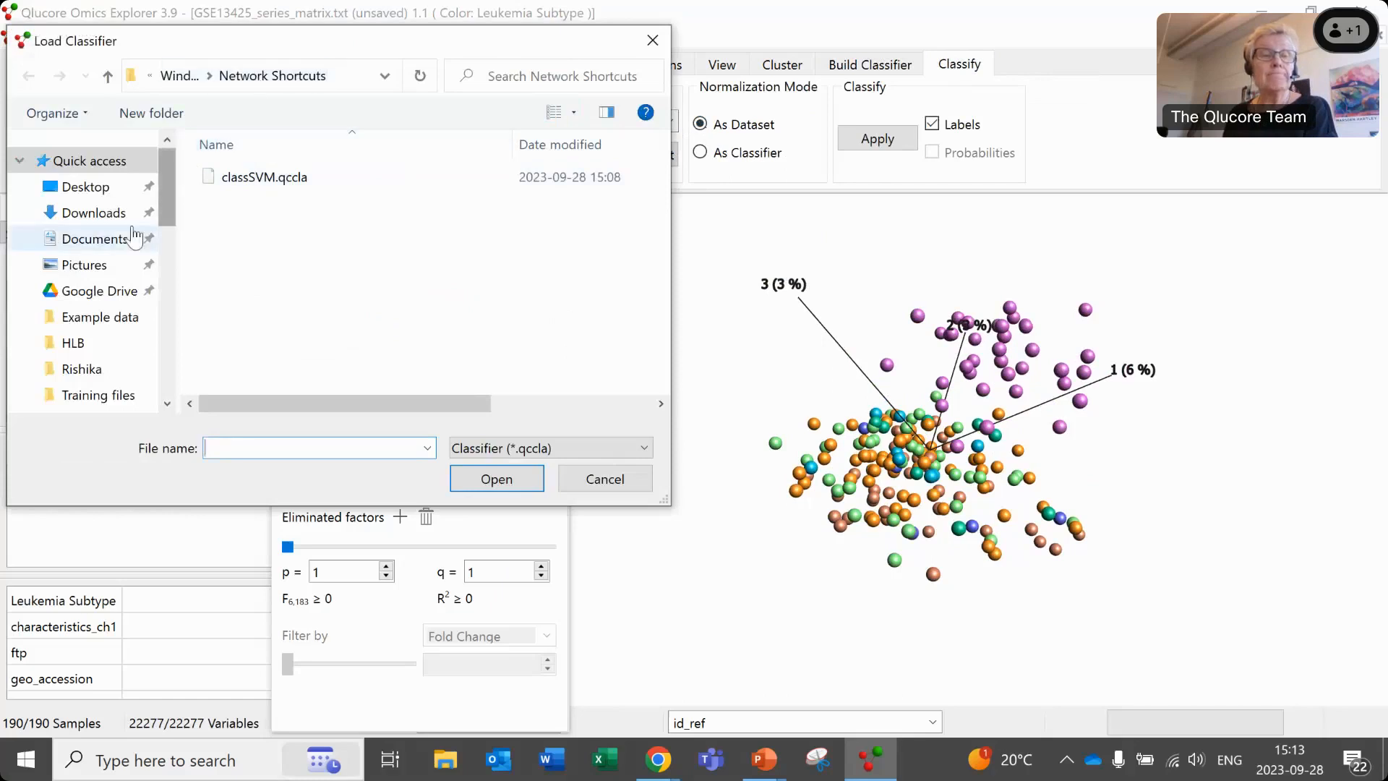
left_click(95, 196)
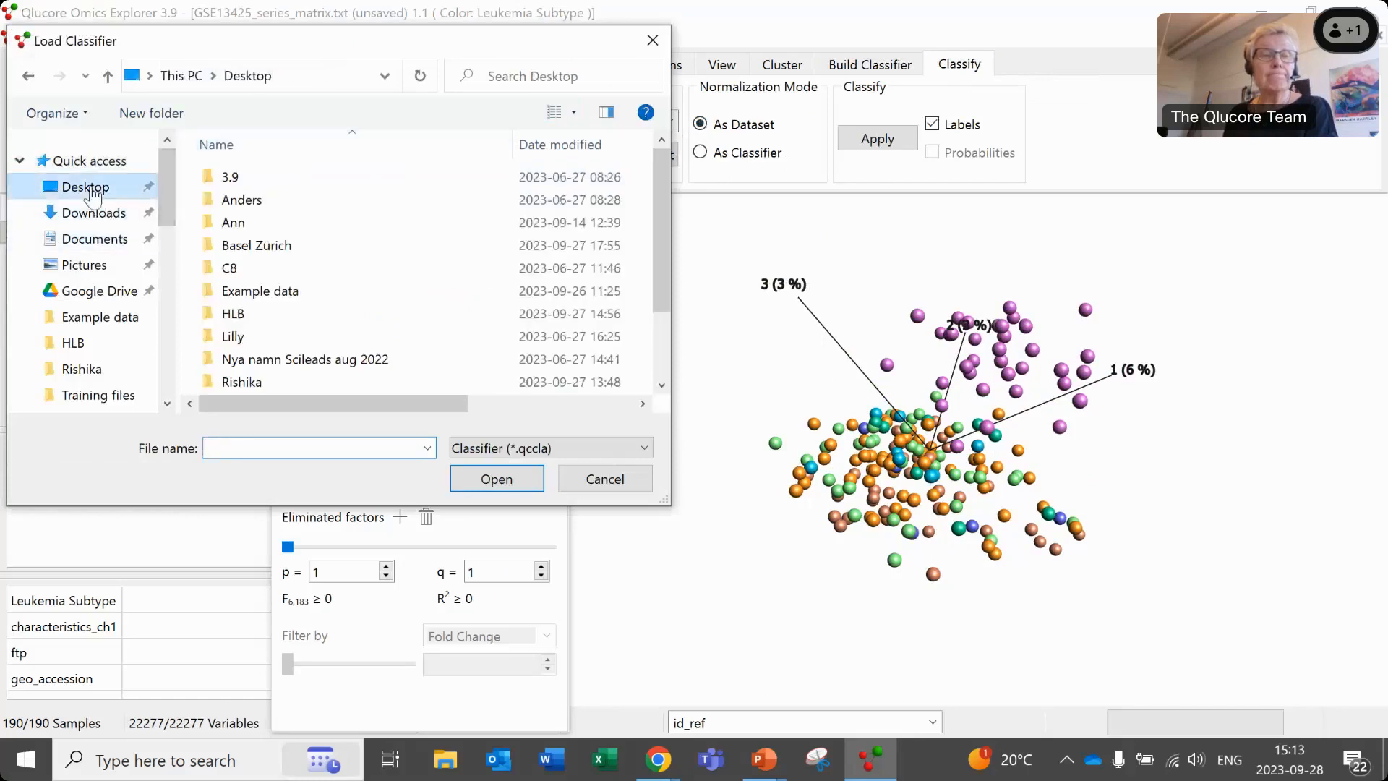
double_click(240, 292)
left_click_drag(663, 242, 663, 262)
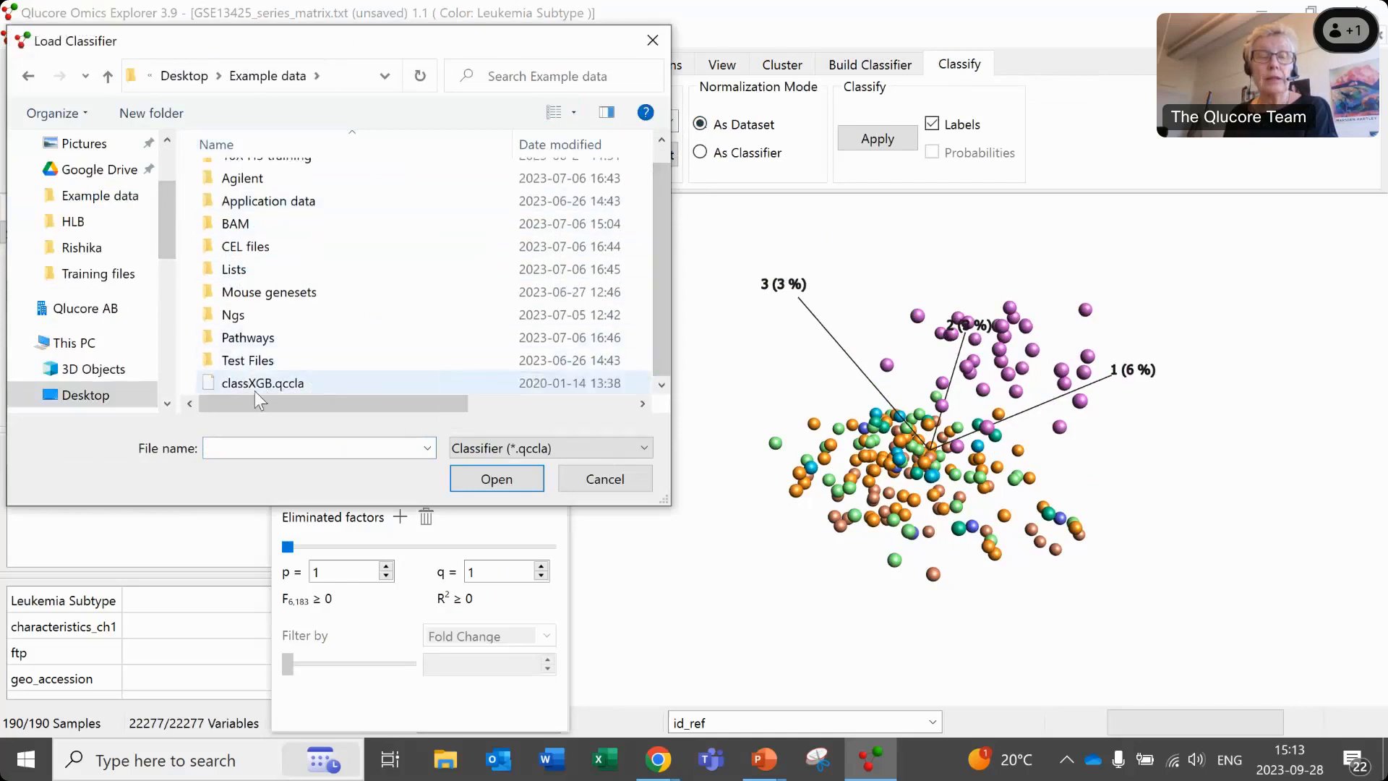
double_click(273, 389)
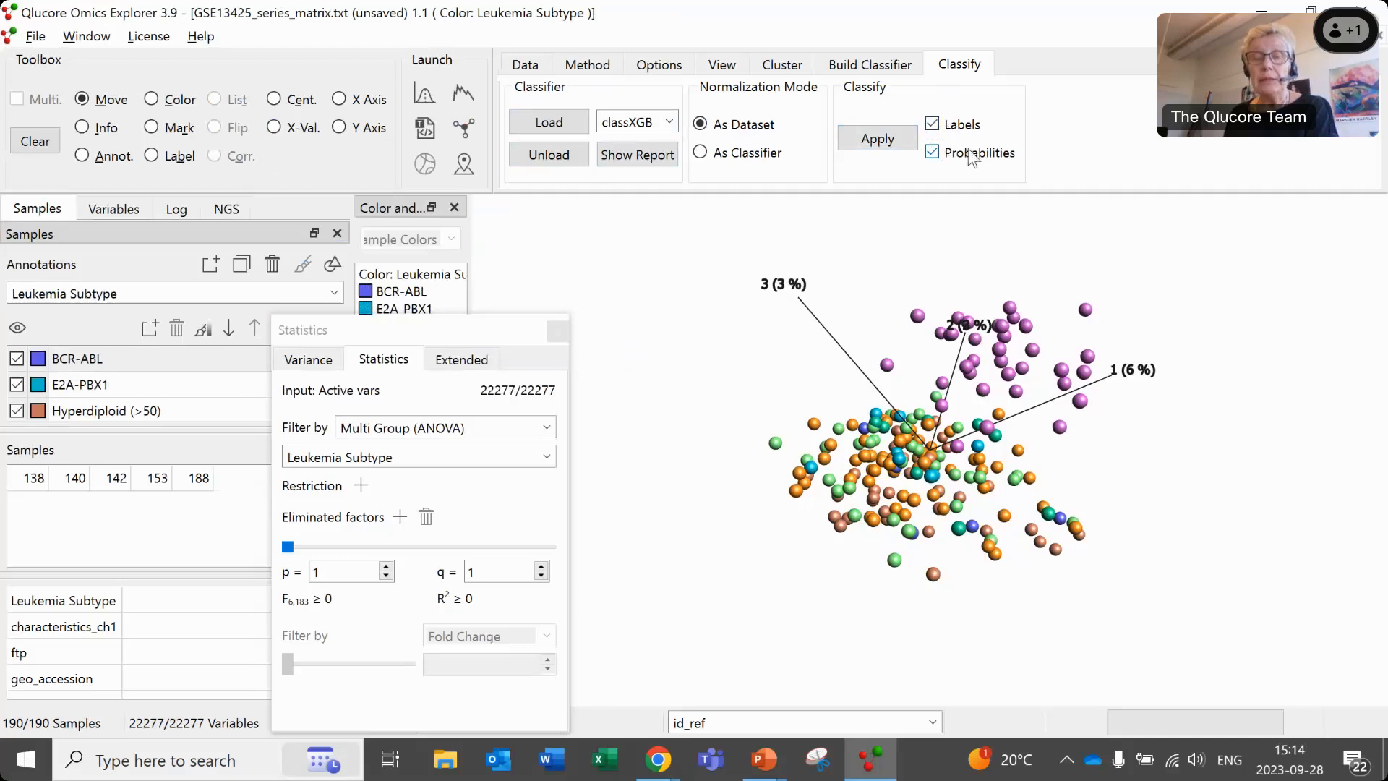
- Classify the GSE13425 samples with classXGB, using As Dataset normalization and outputting both Labels and Probabilities
left_click(877, 139)
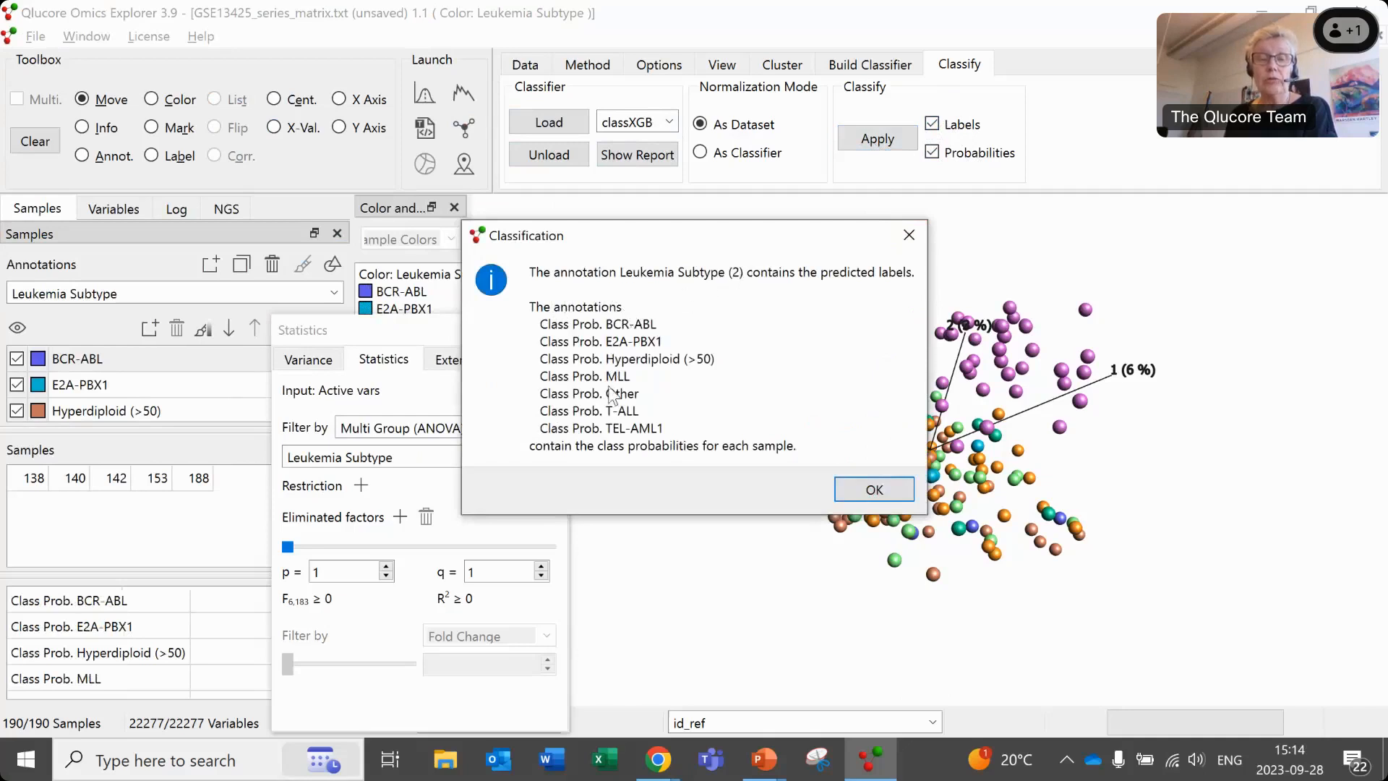
left_click(915, 245)
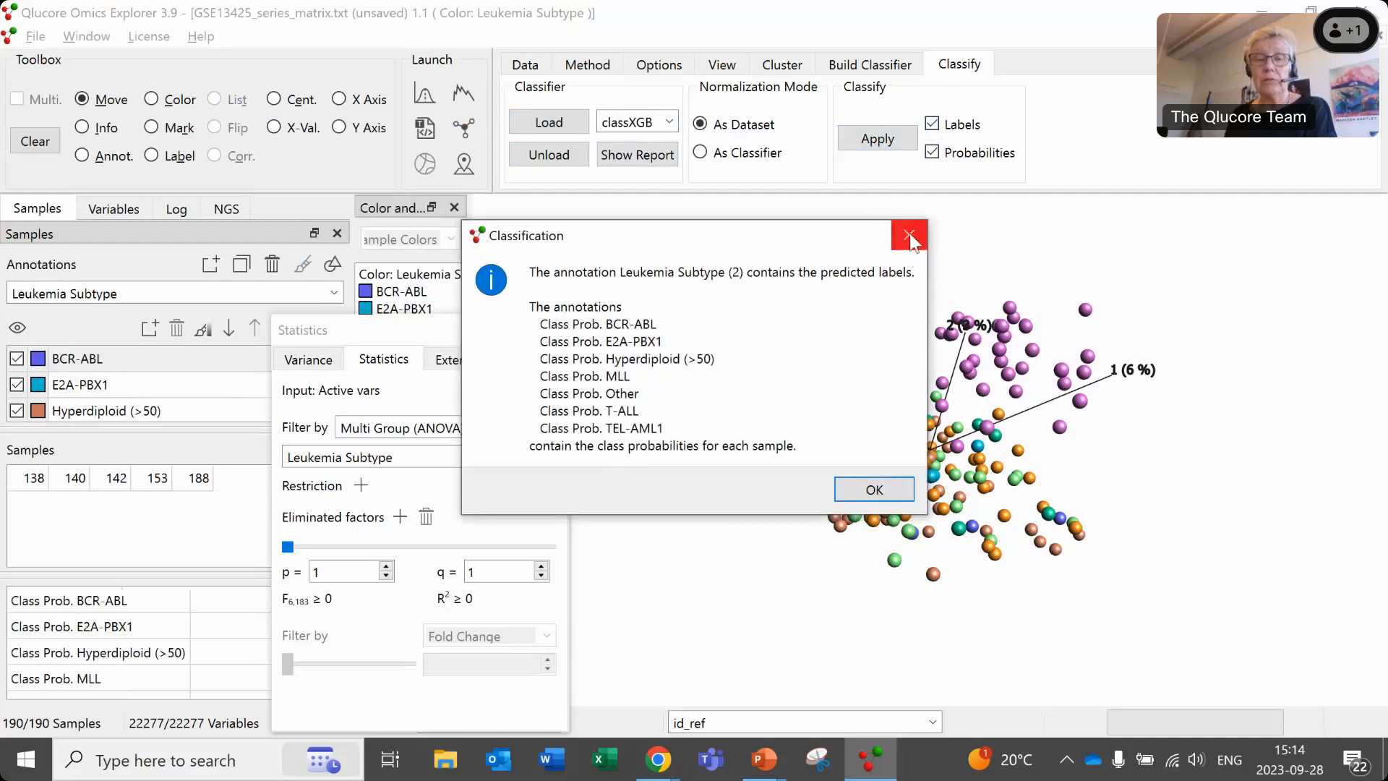
left_click(909, 235)
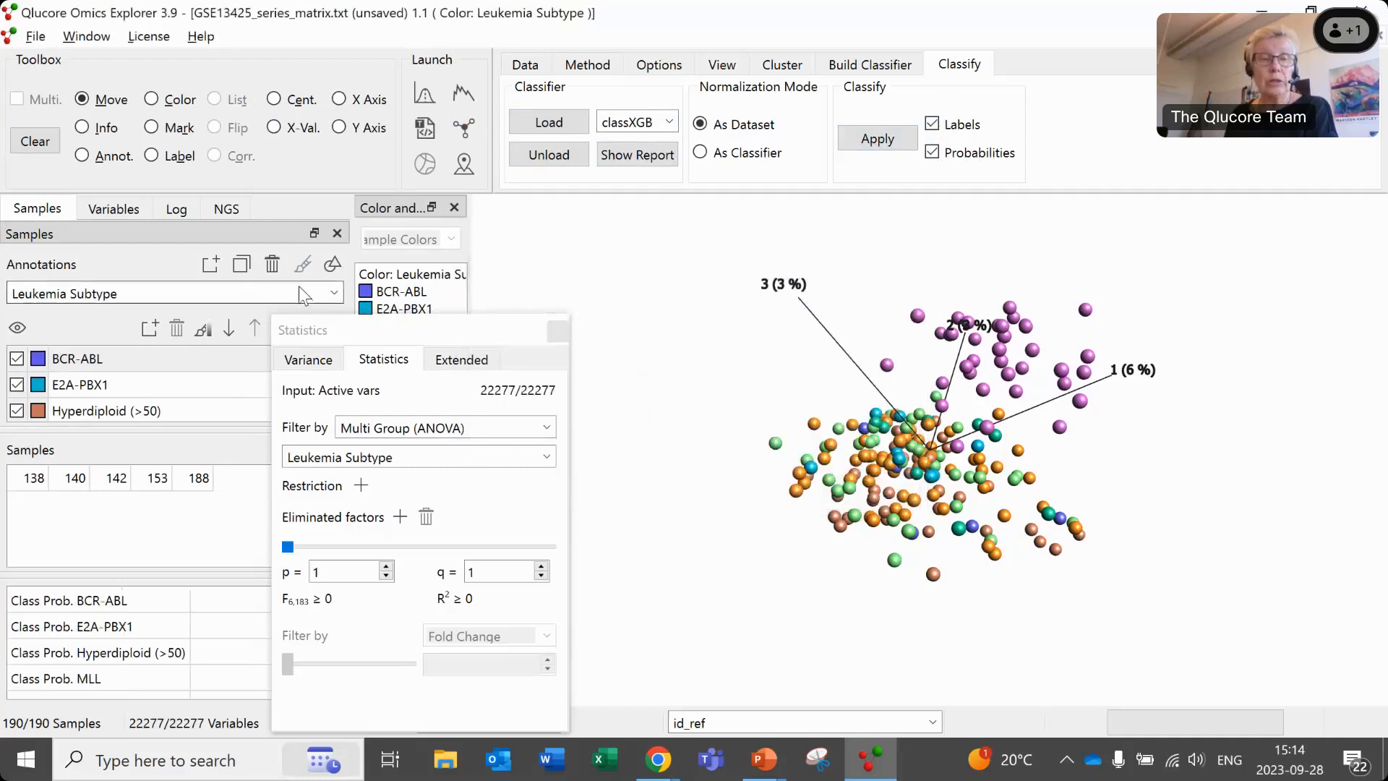
- Display the predicted annotation Leukemia Subtype (2) and color the samples in the plot by it
left_click(333, 294)
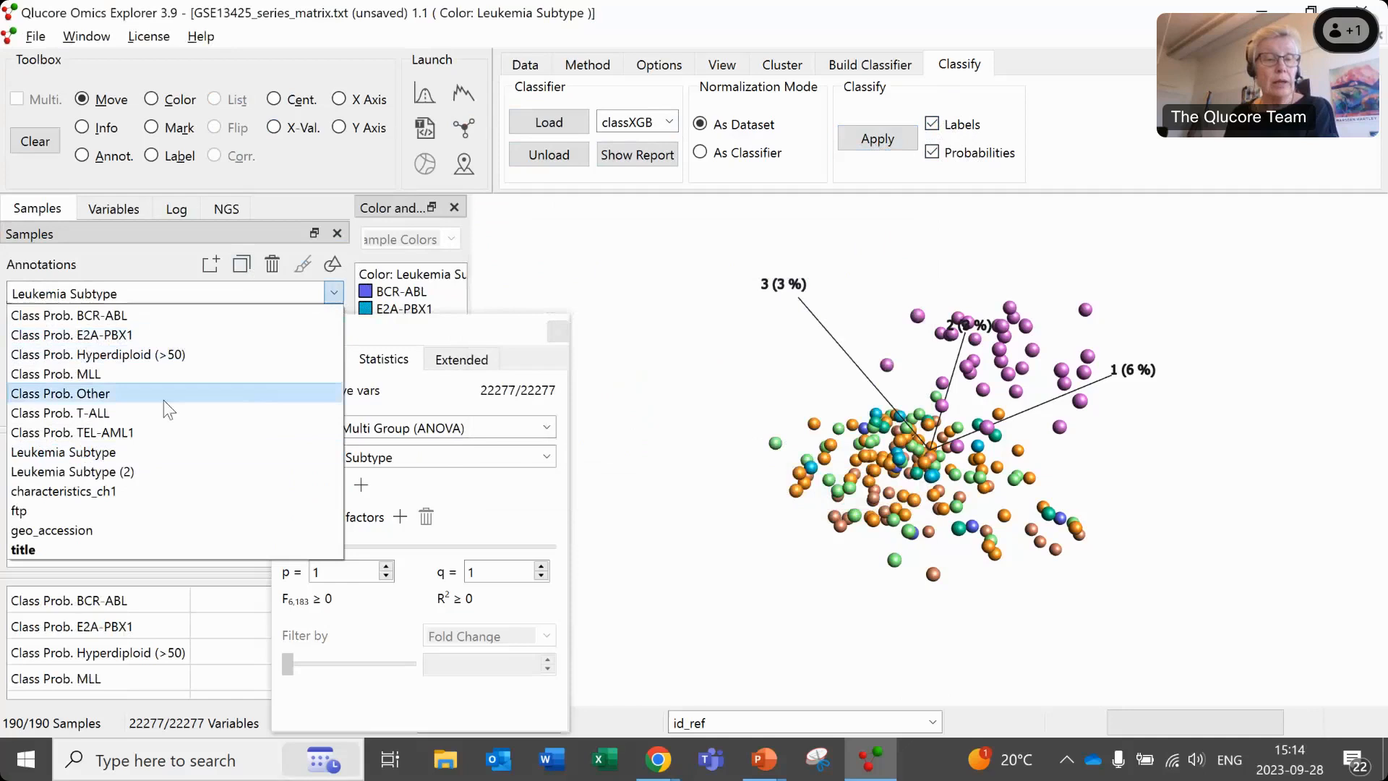
left_click(147, 477)
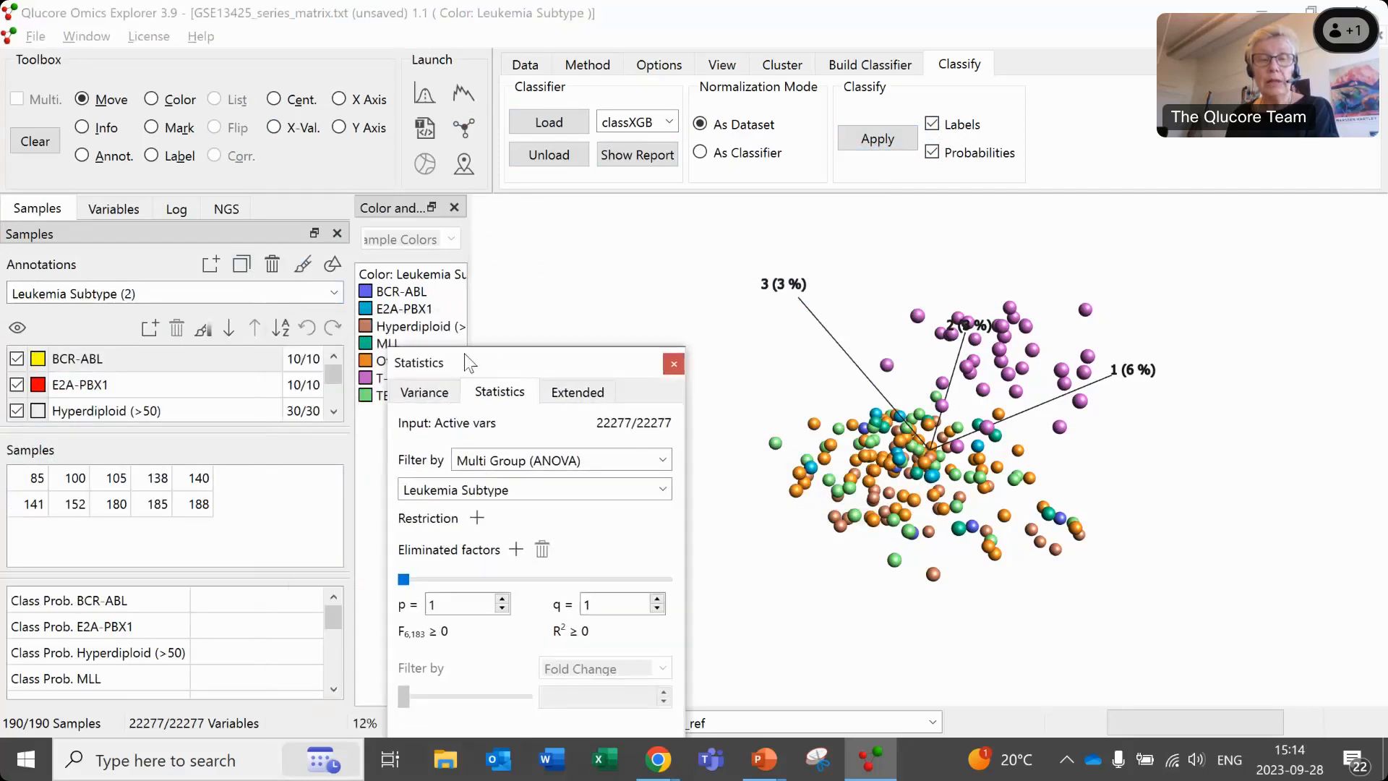
left_click(304, 266)
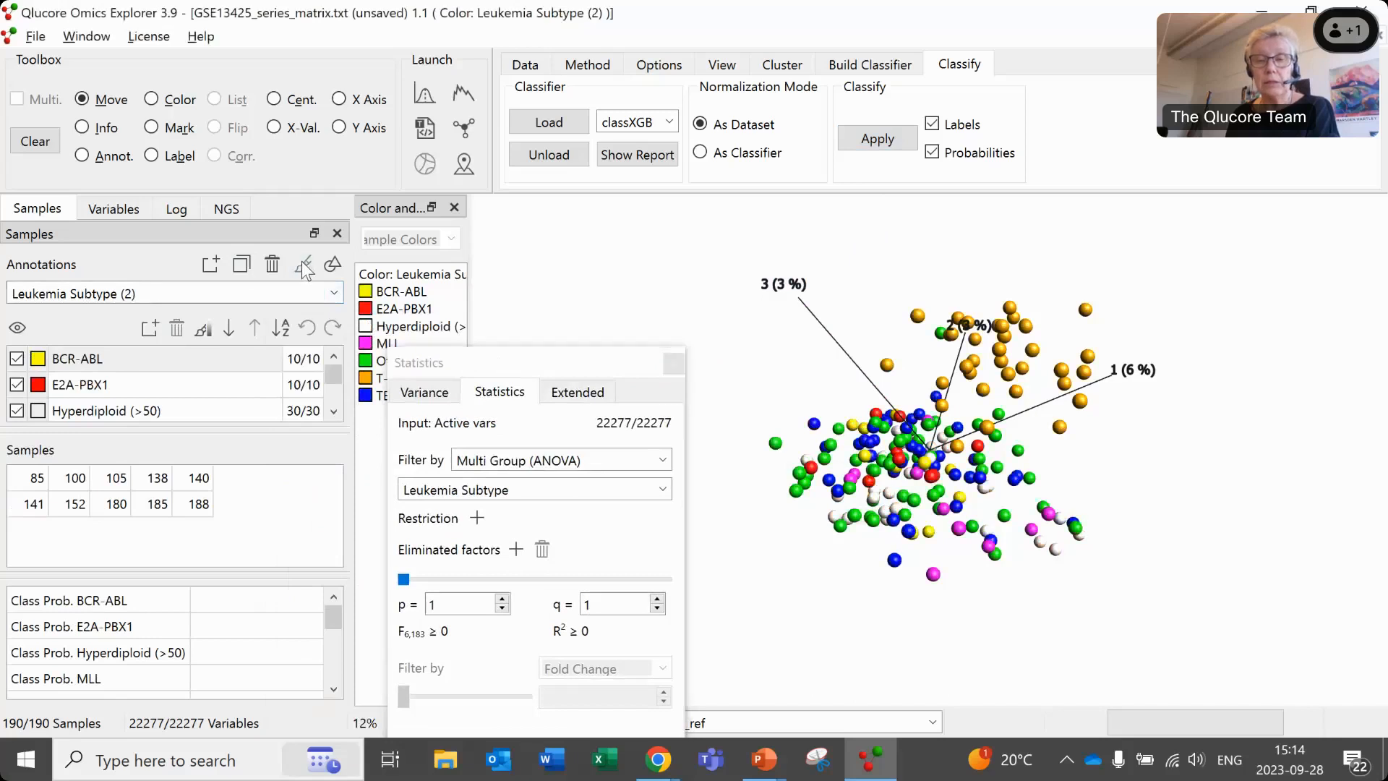
left_click_drag(733, 291, 864, 251)
mouse_move(902, 307)
left_mouse_down()
mouse_move(817, 299)
mouse_move(925, 311)
left_mouse_up()
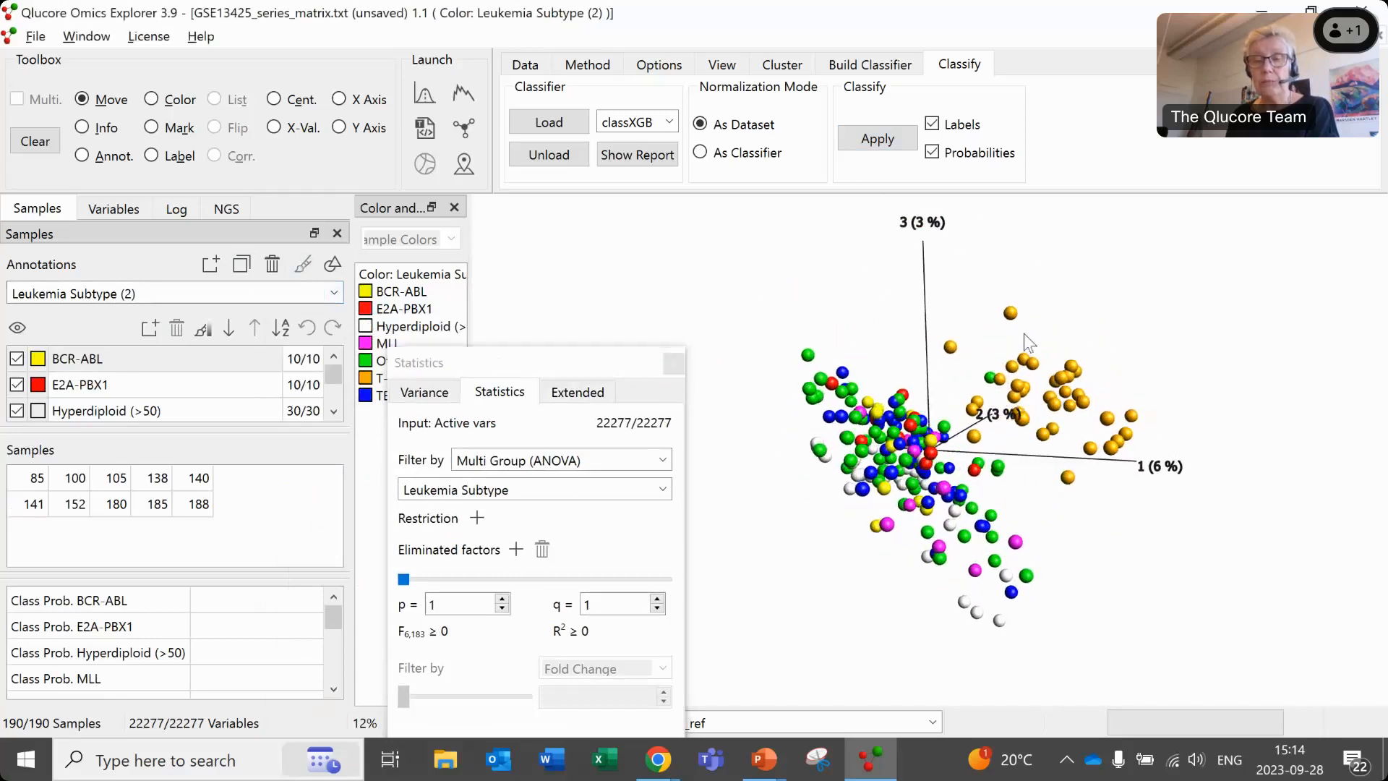
- Create a new synchronized plot of GSE13425 and close the Acute Lymphoblastic Leukemia plot, keeping the Statistics window clear of the plots
right_click(966, 323)
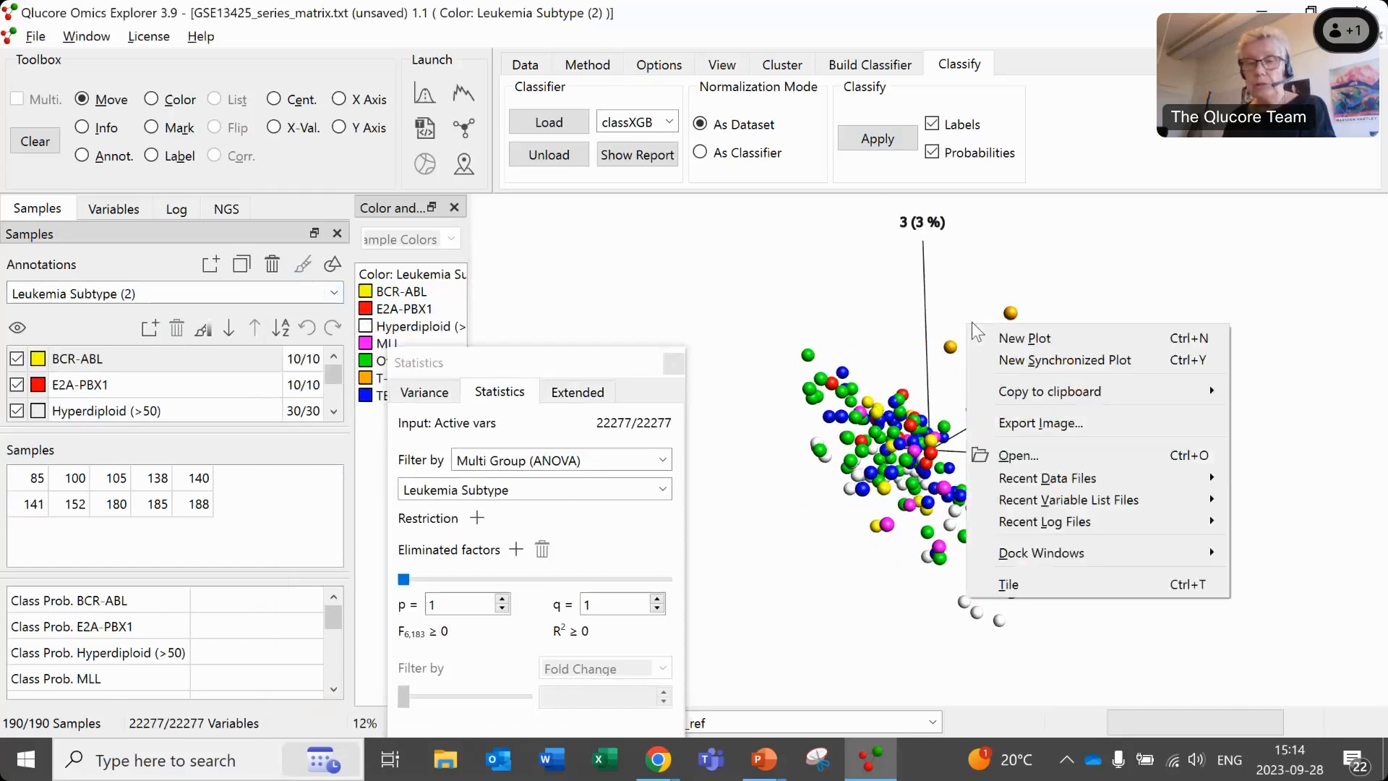
left_click(1032, 358)
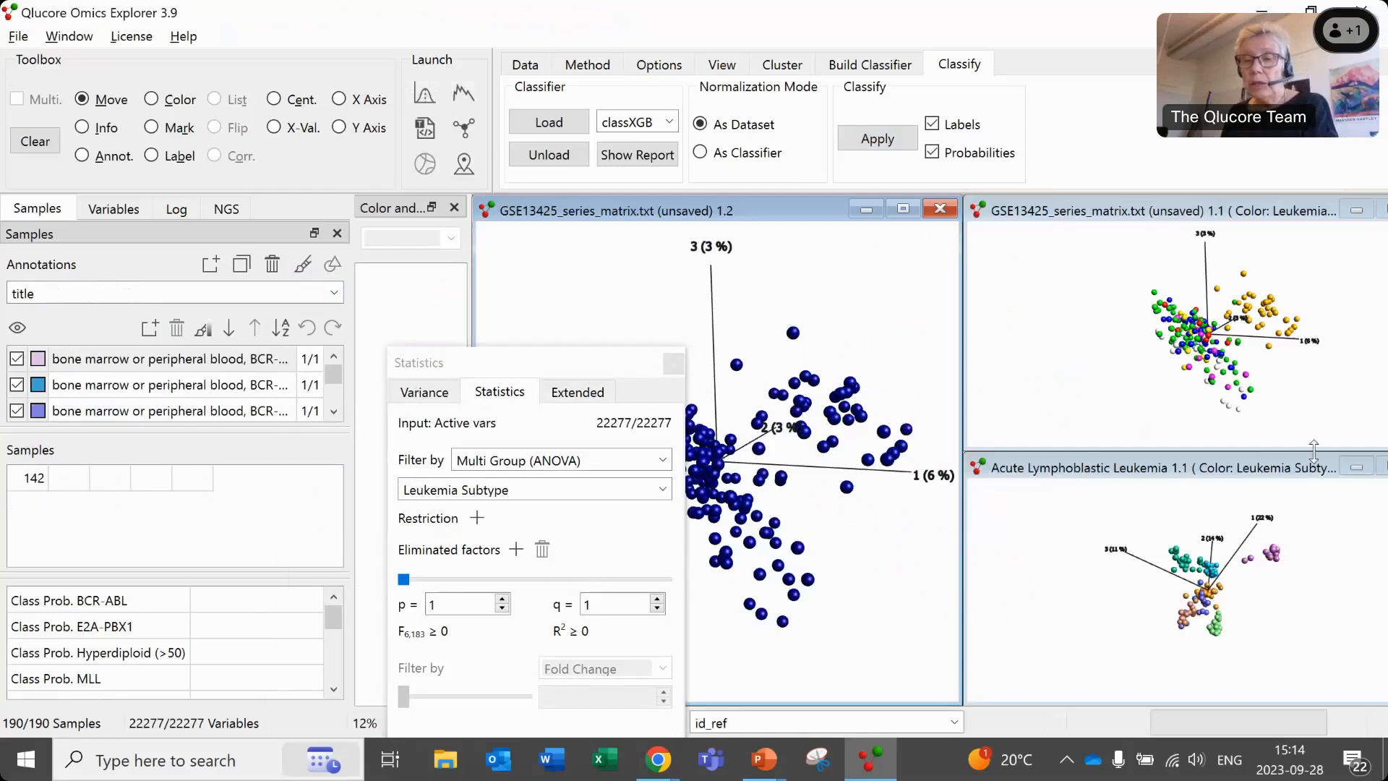
left_click_drag(1319, 462, 1237, 467)
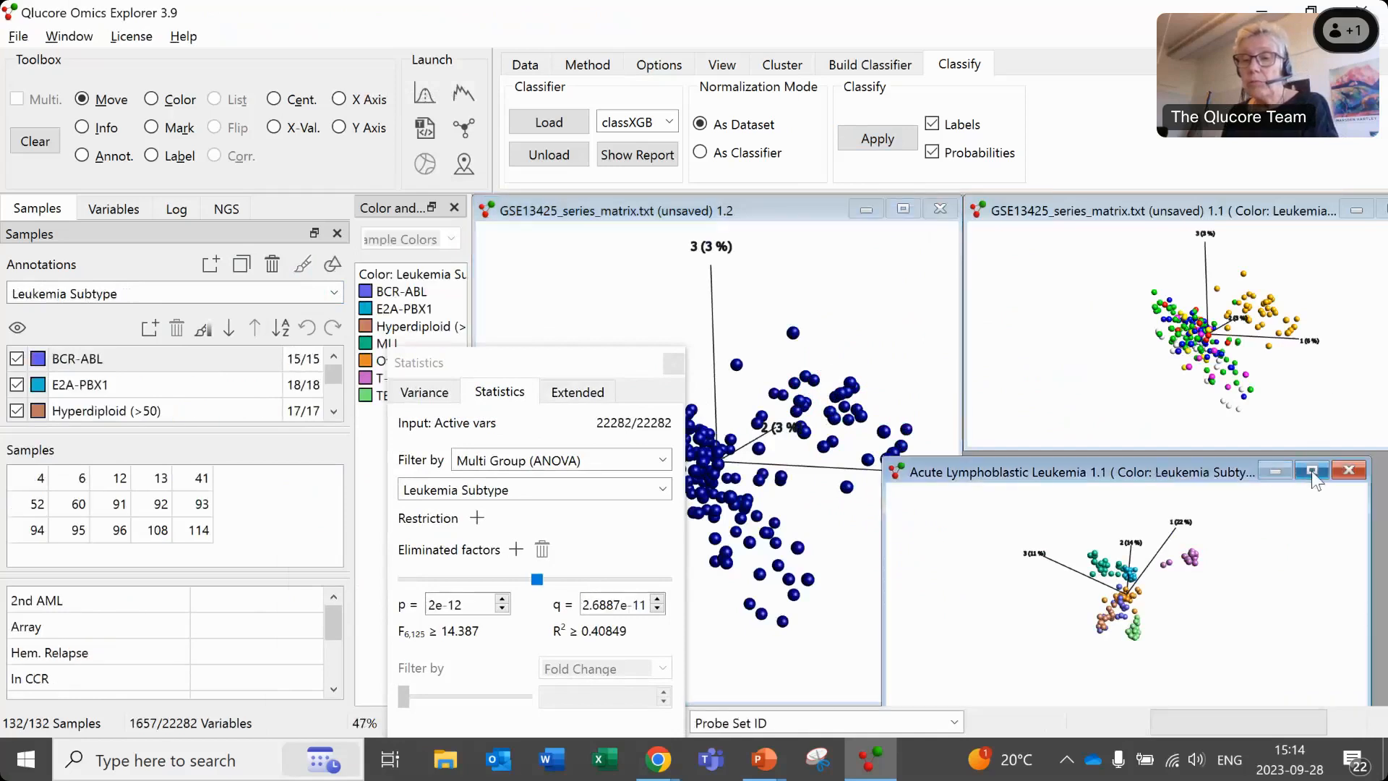
left_click(1351, 471)
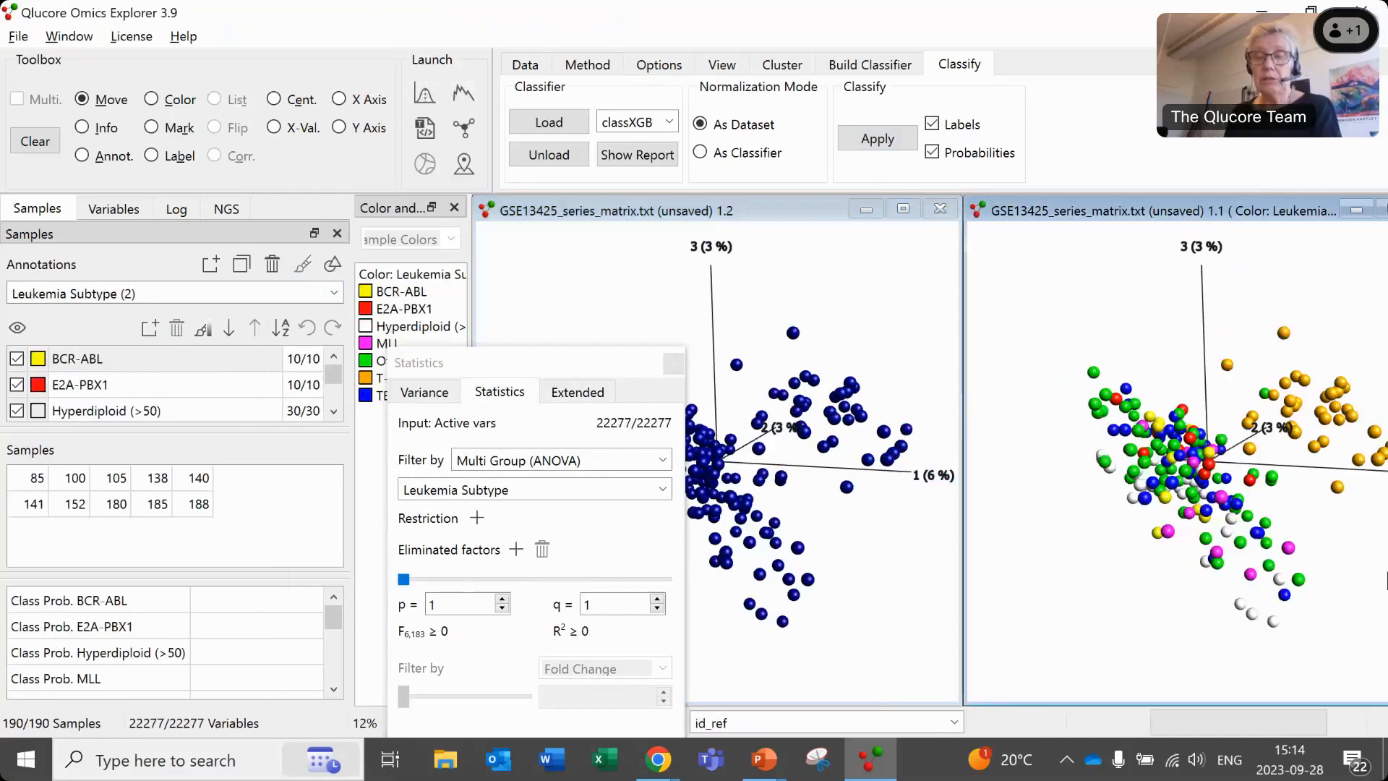
left_click_drag(630, 366, 482, 458)
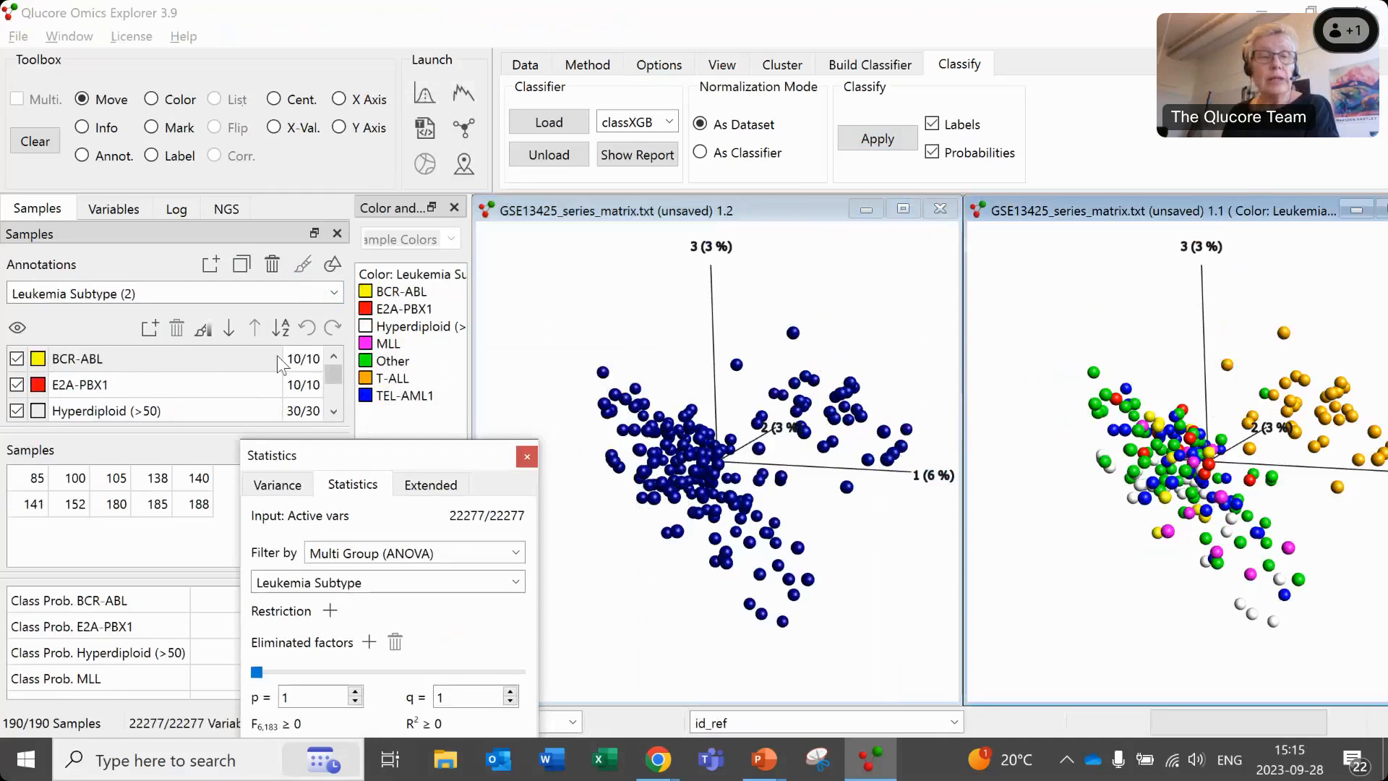
- Color the samples in the new synchronized plot by the Class Prob. T-ALL annotation
left_click(333, 293)
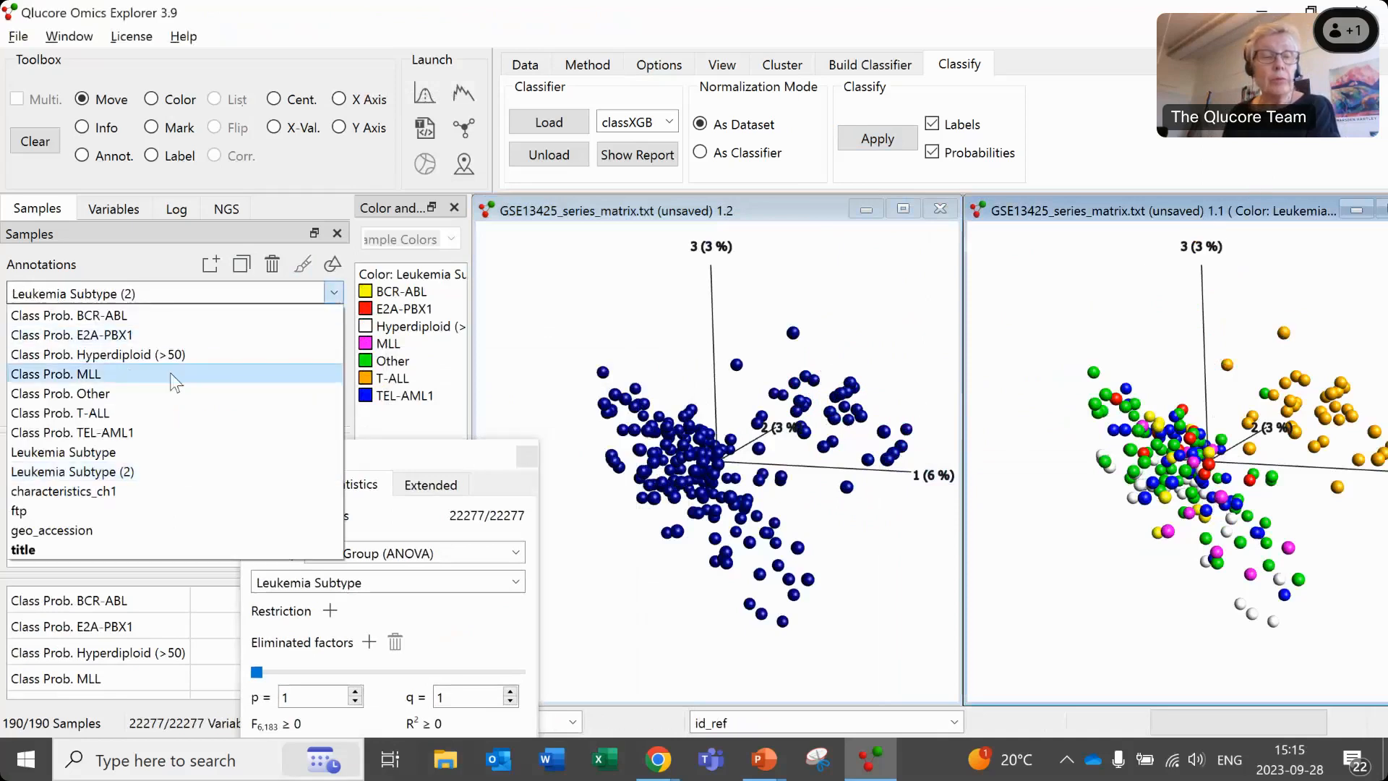
left_click(103, 414)
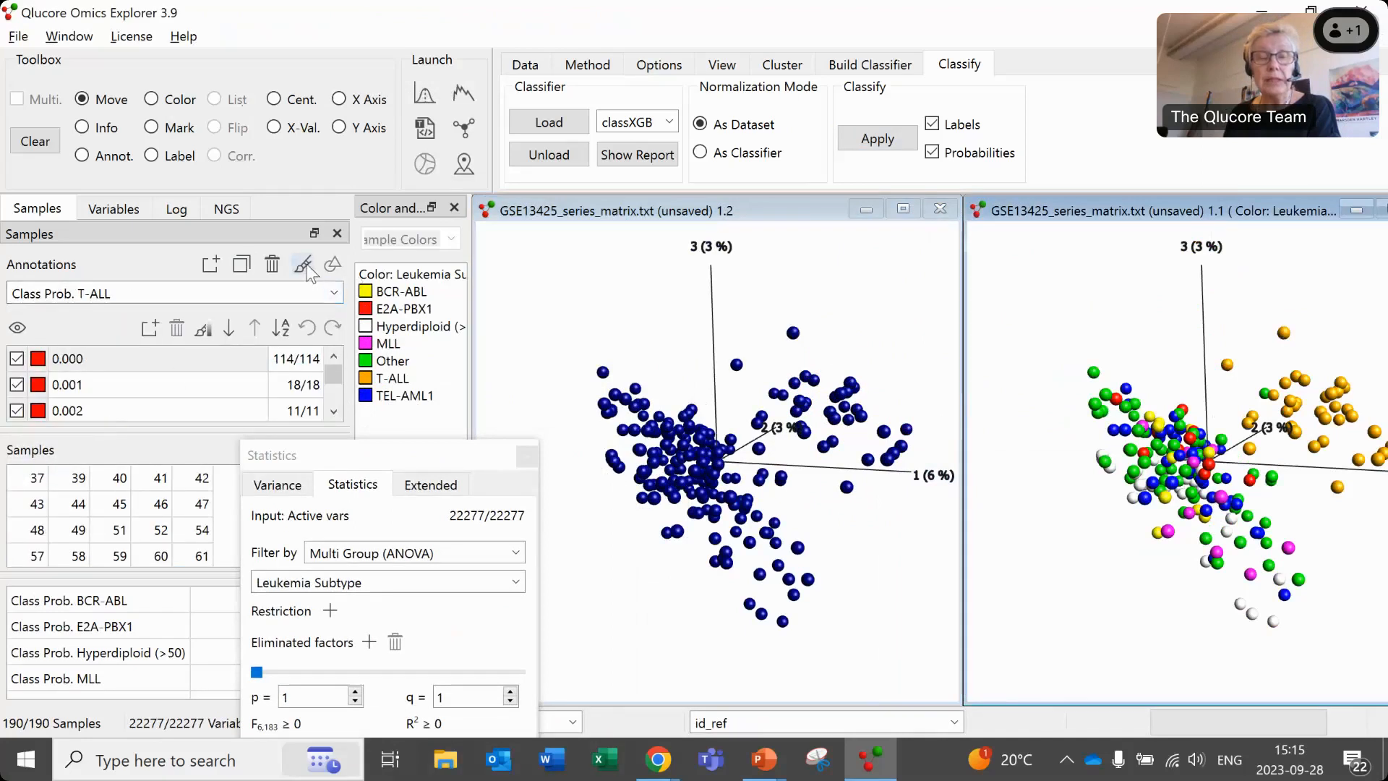
left_click(797, 443)
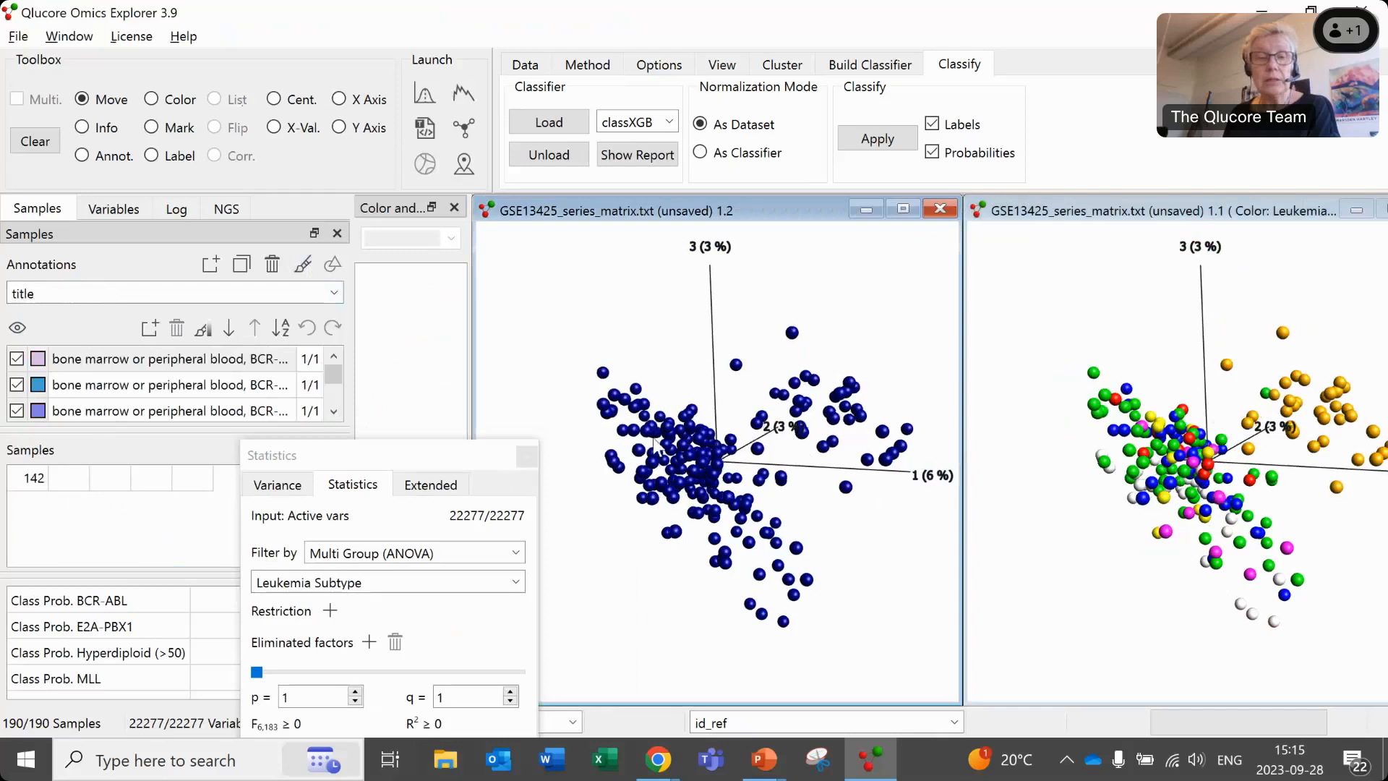
left_click(334, 293)
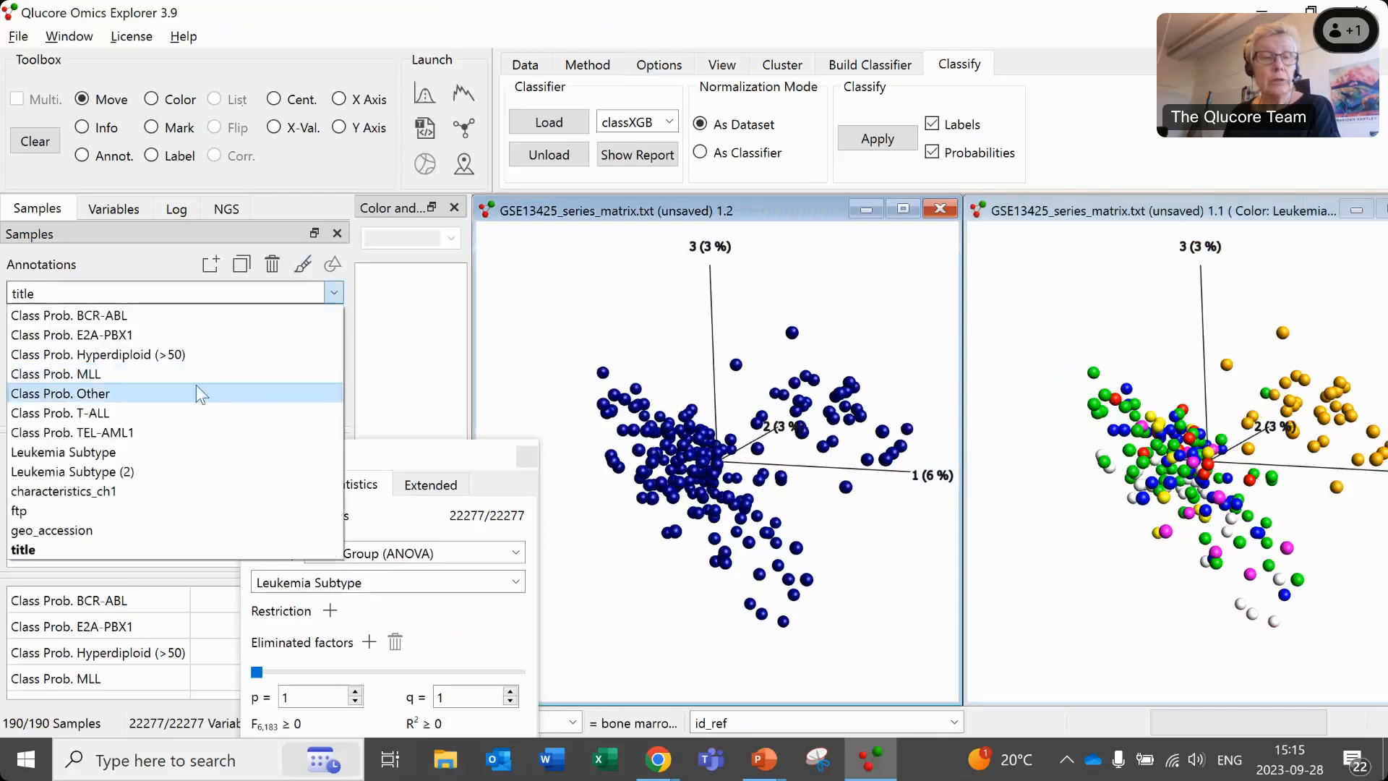
left_click(154, 413)
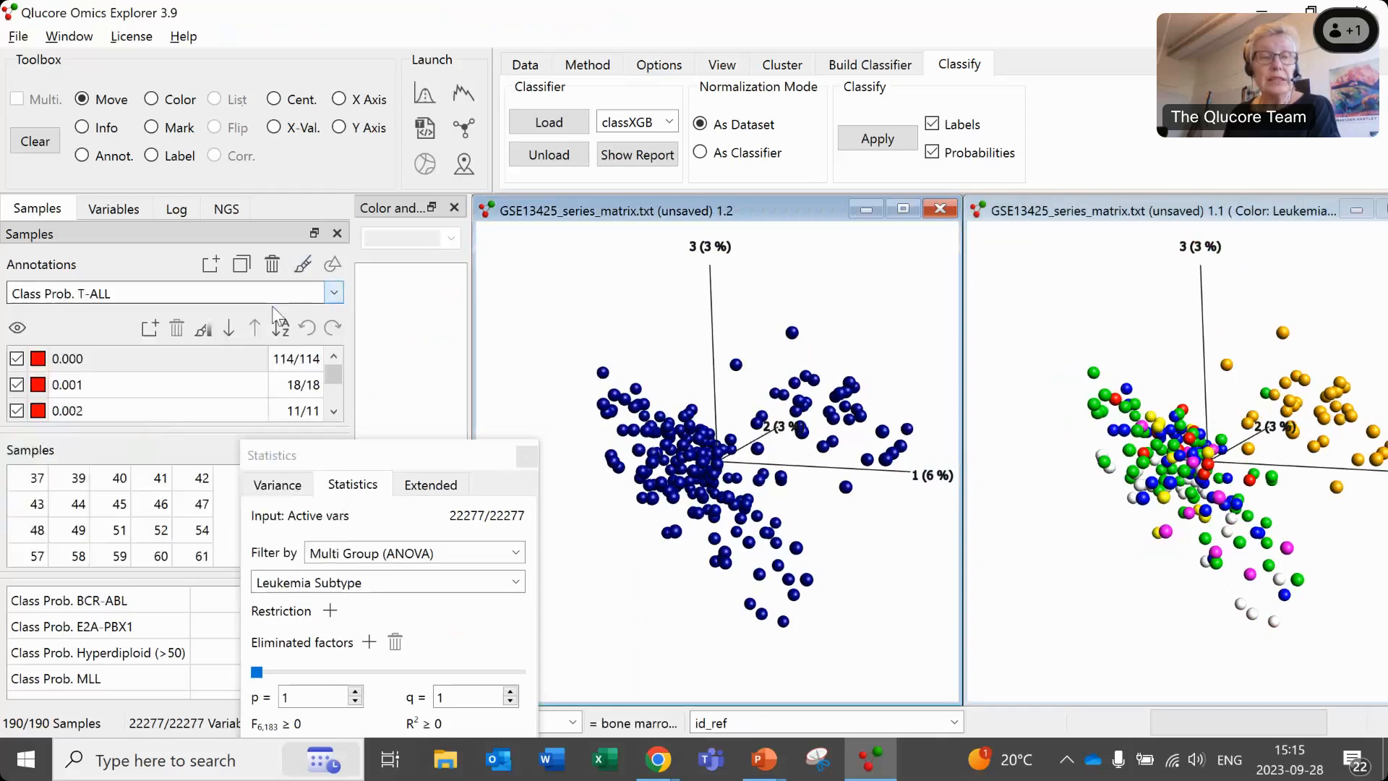
left_click(304, 267)
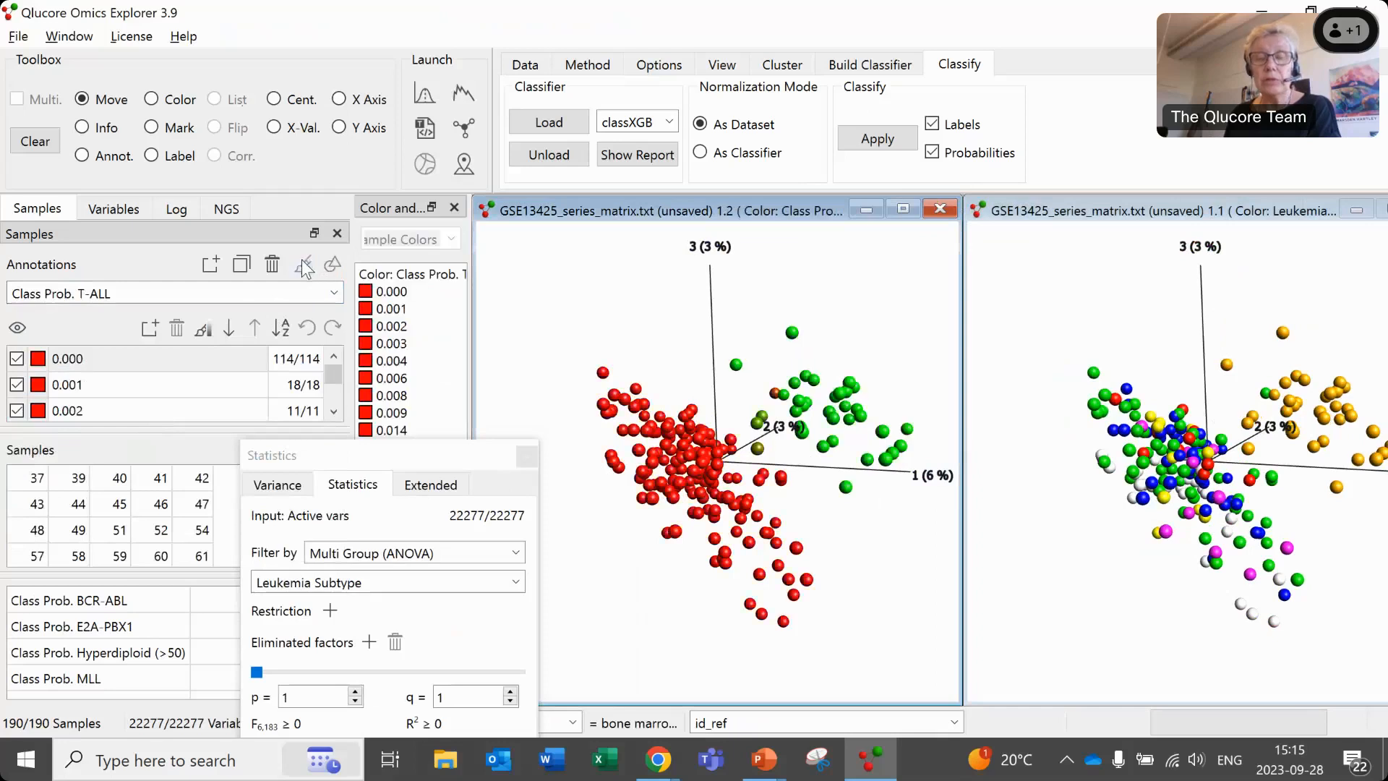
mouse_move(740, 428)
left_mouse_down()
mouse_move(793, 396)
mouse_move(739, 454)
left_mouse_up()
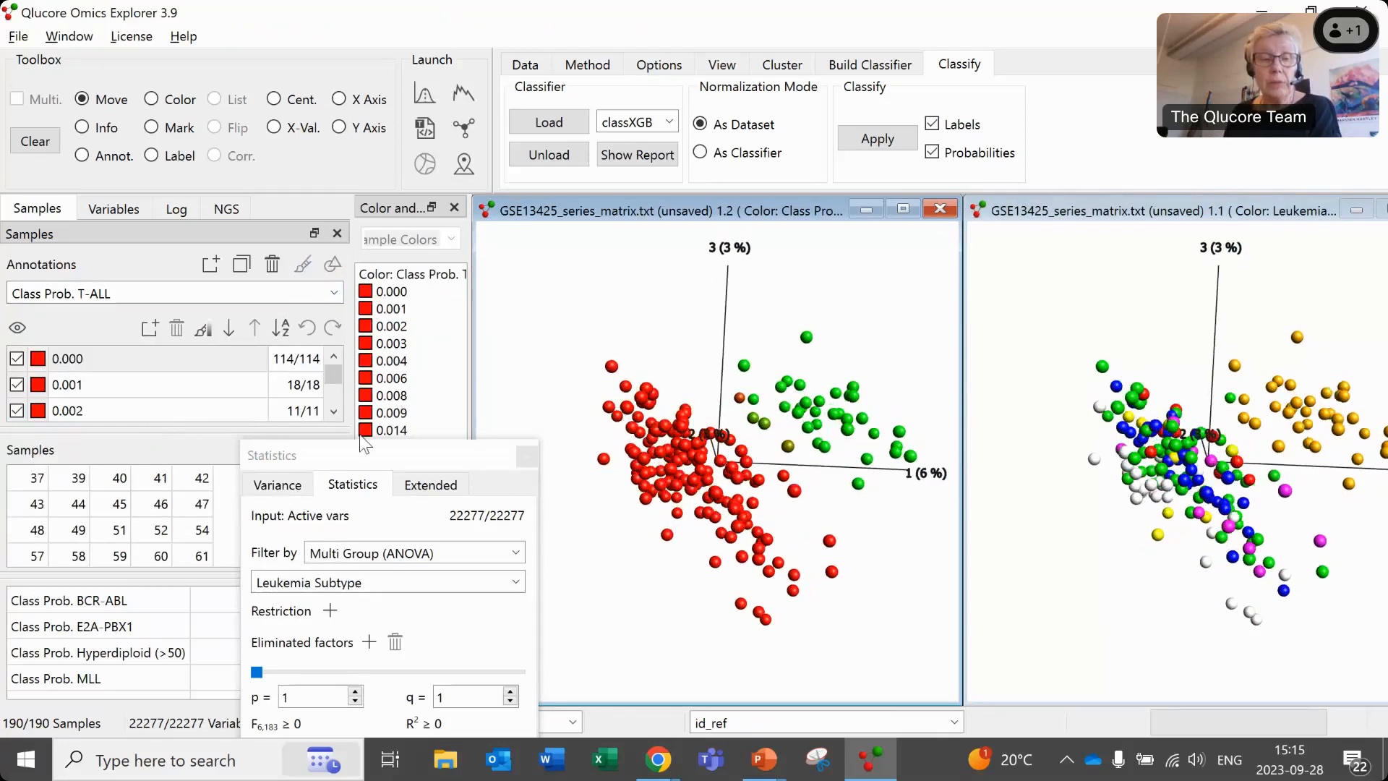
- Examine the T-ALL class probability values and their sample counts, and compare the corresponding samples across the two synchronized plots
left_click_drag(351, 454, 303, 494)
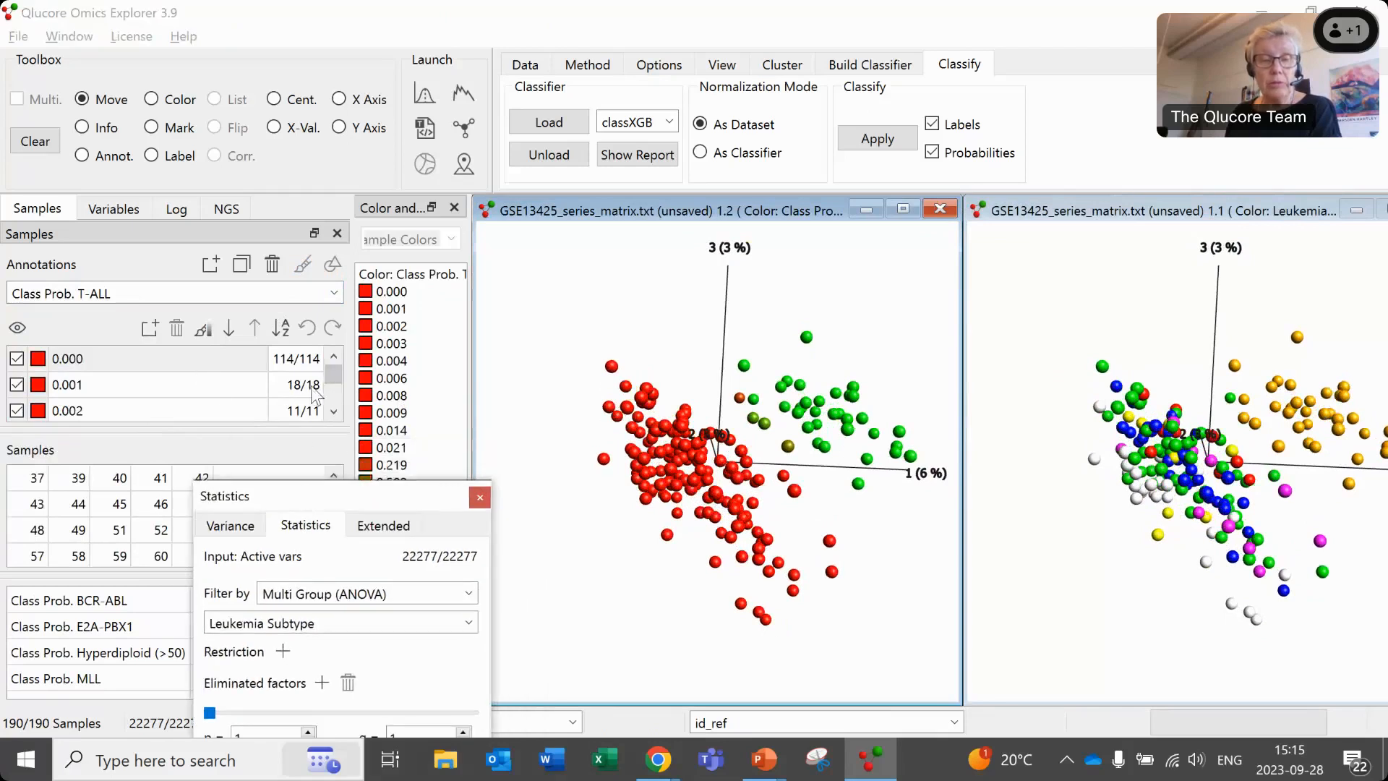
left_click_drag(332, 375, 324, 415)
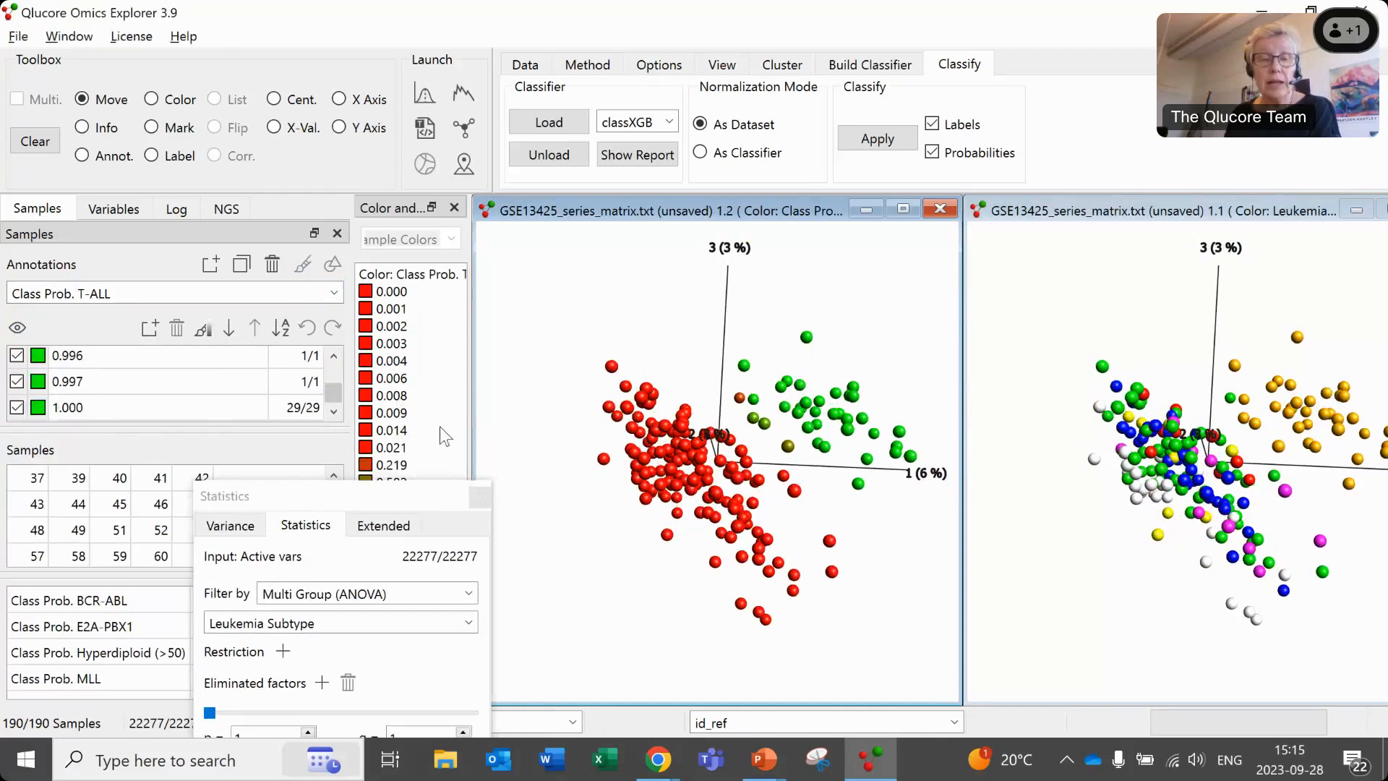
left_click_drag(331, 354, 331, 392)
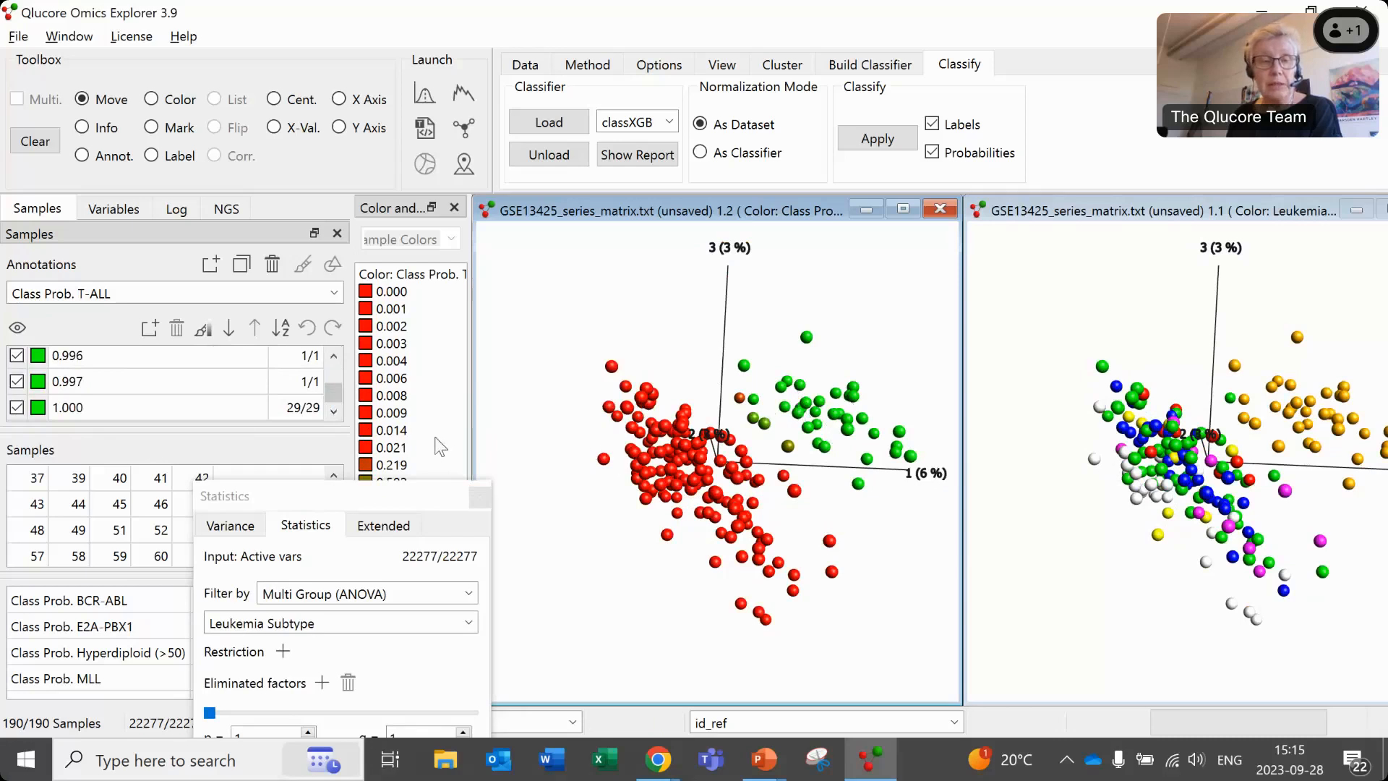
left_click(333, 354)
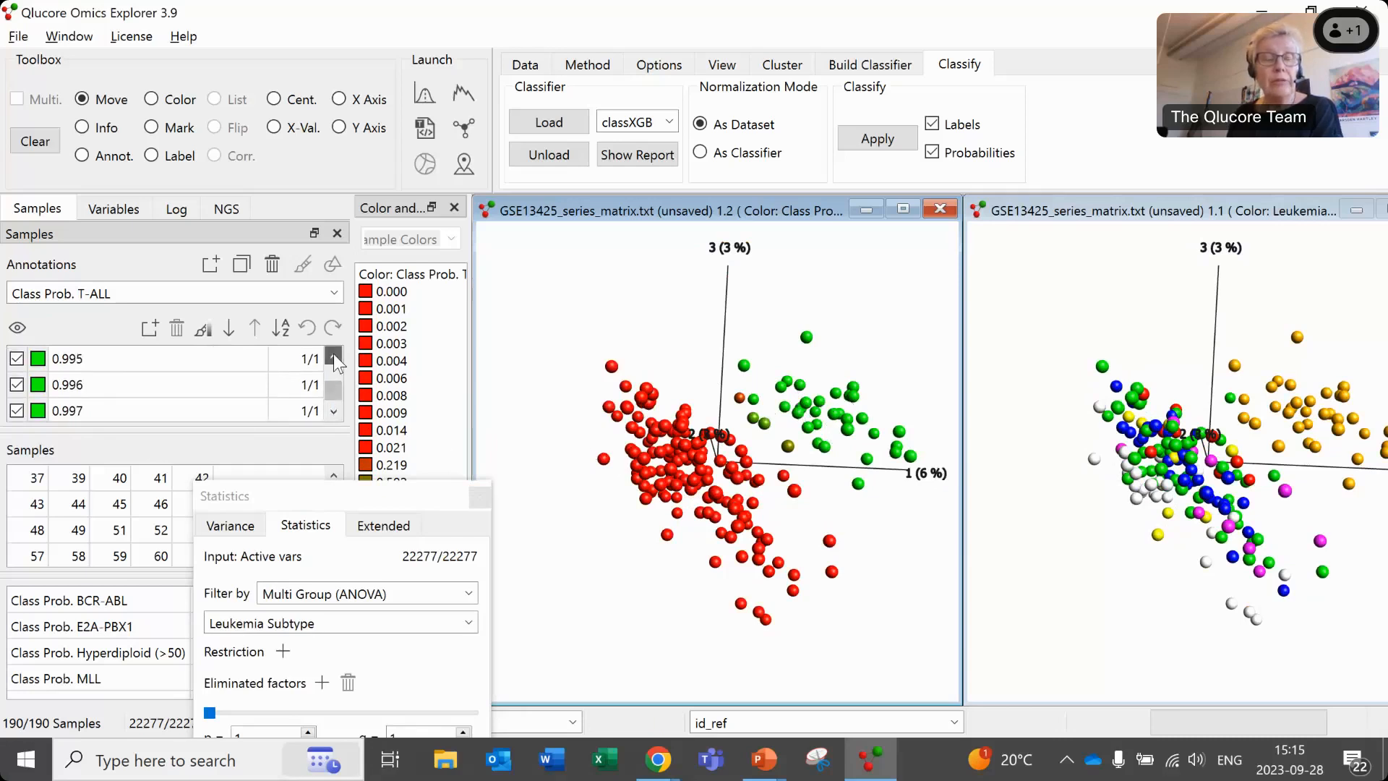
left_click(333, 411)
left_click(333, 411)
left_click(333, 411)
left_click(333, 411)
left_click(333, 411)
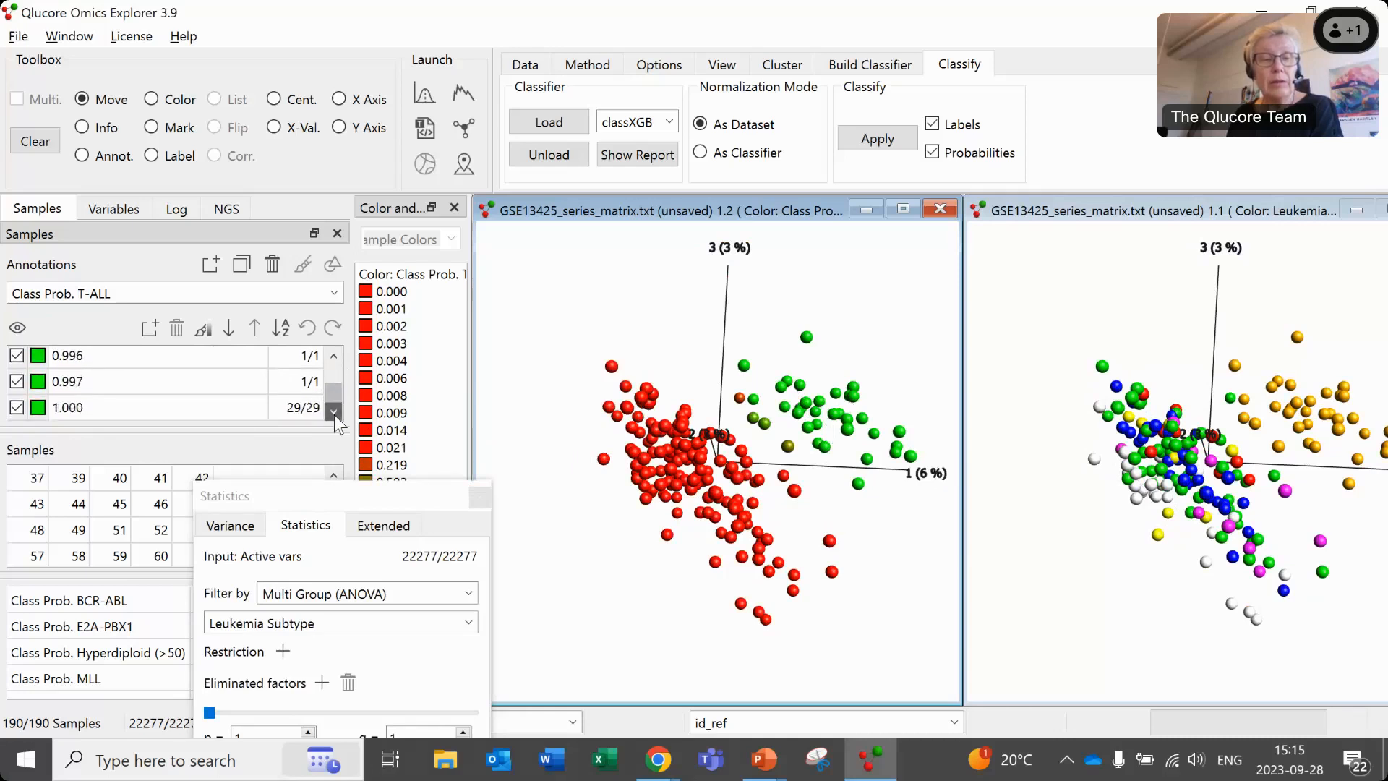
left_click(332, 356)
left_click(333, 356)
left_click(333, 356)
left_click(333, 356)
left_click(334, 358)
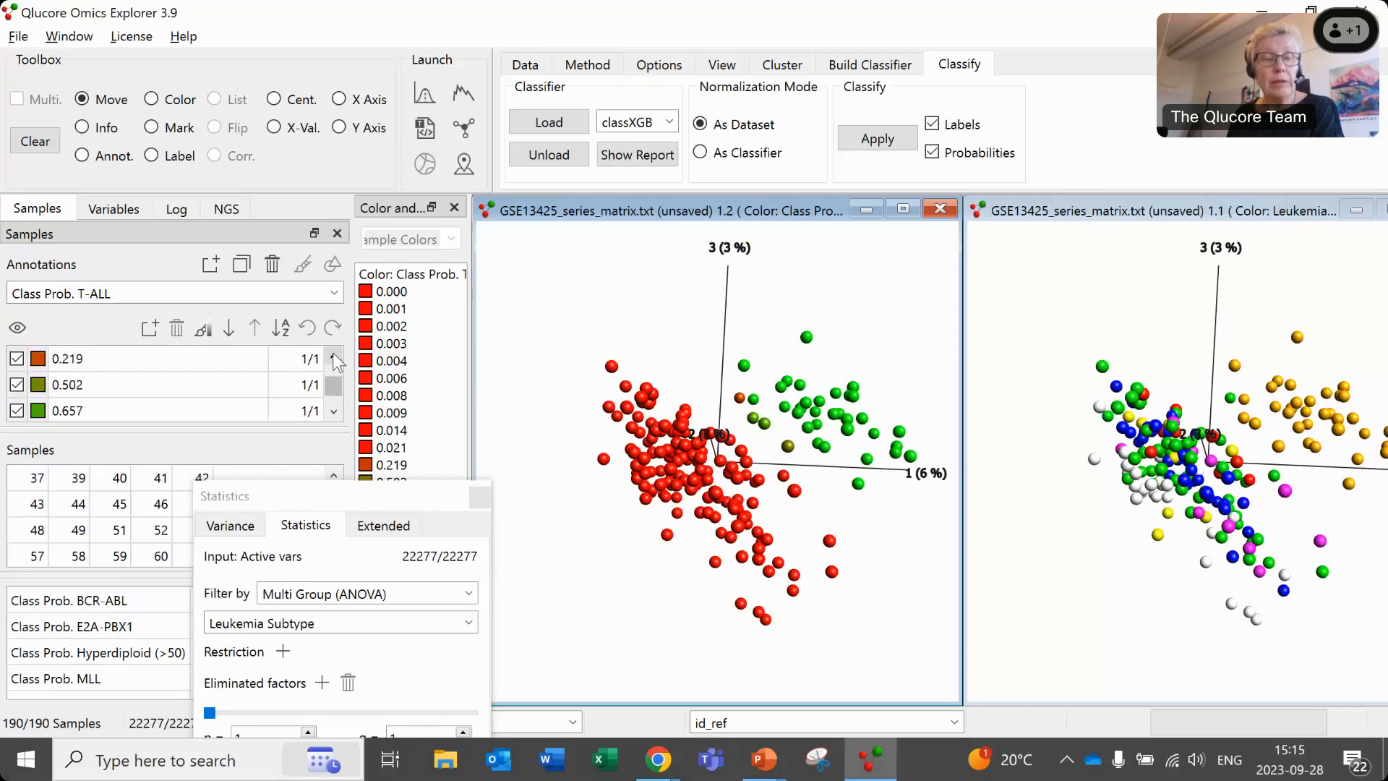
left_click(337, 413)
left_click(337, 414)
left_click(337, 414)
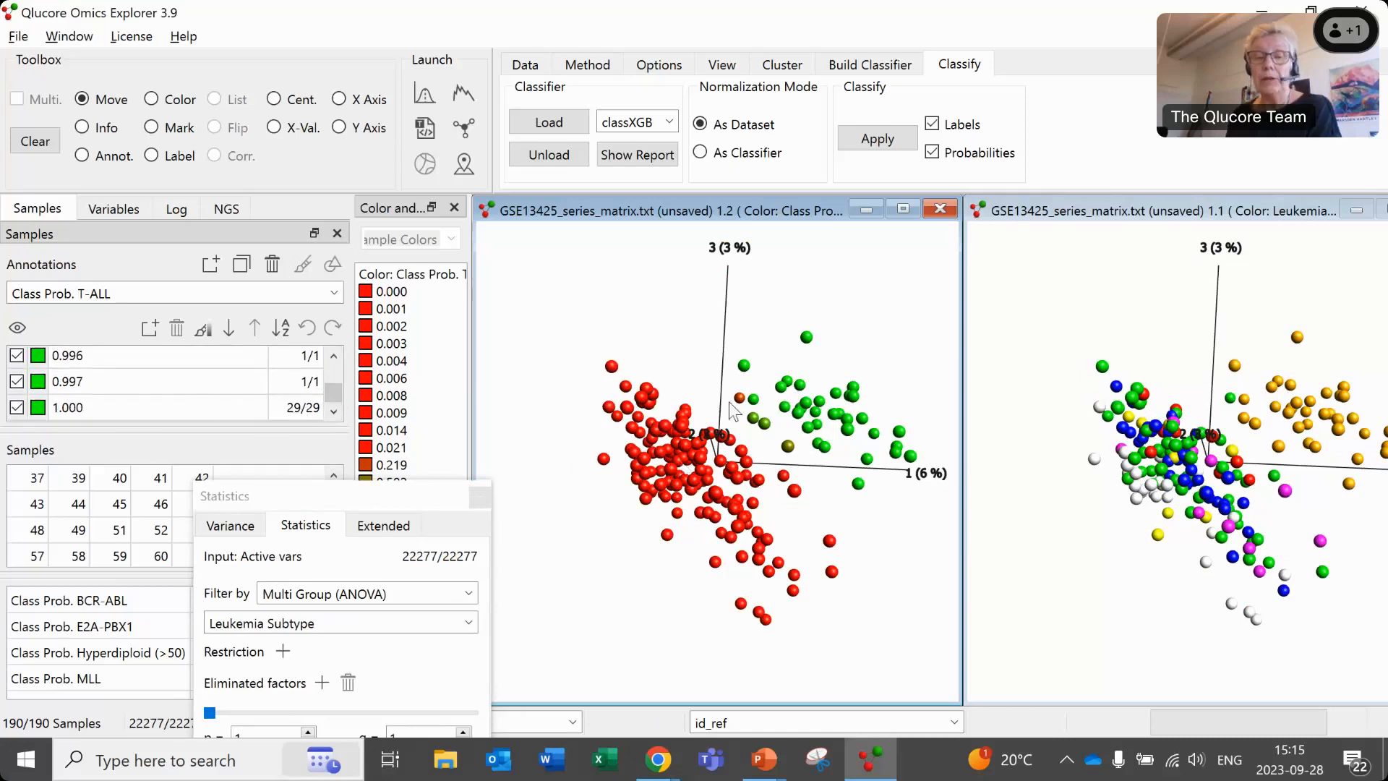
left_click_drag(761, 447, 734, 437)
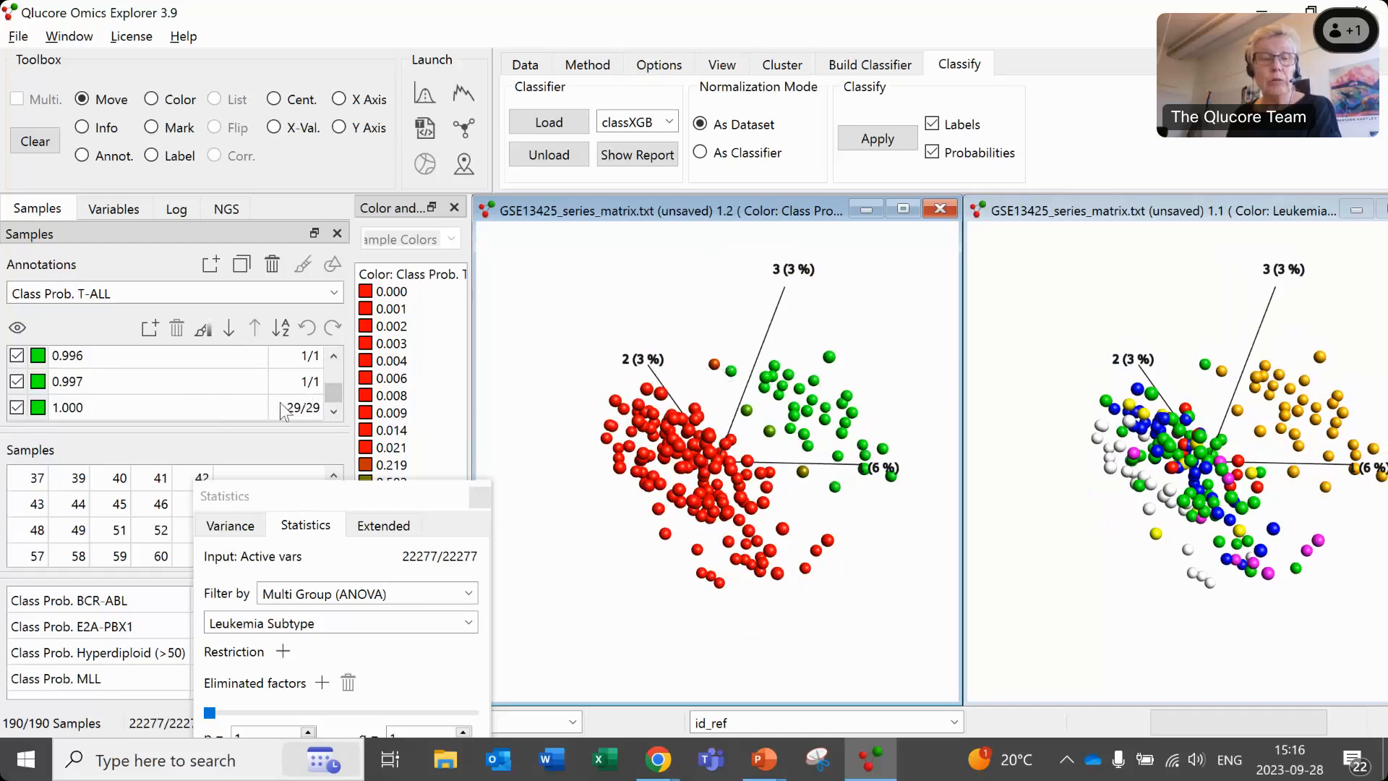
- Recolor the synchronized plot by the Class Prob. E2A-PBX1 annotation and inspect the samples
left_click(318, 294)
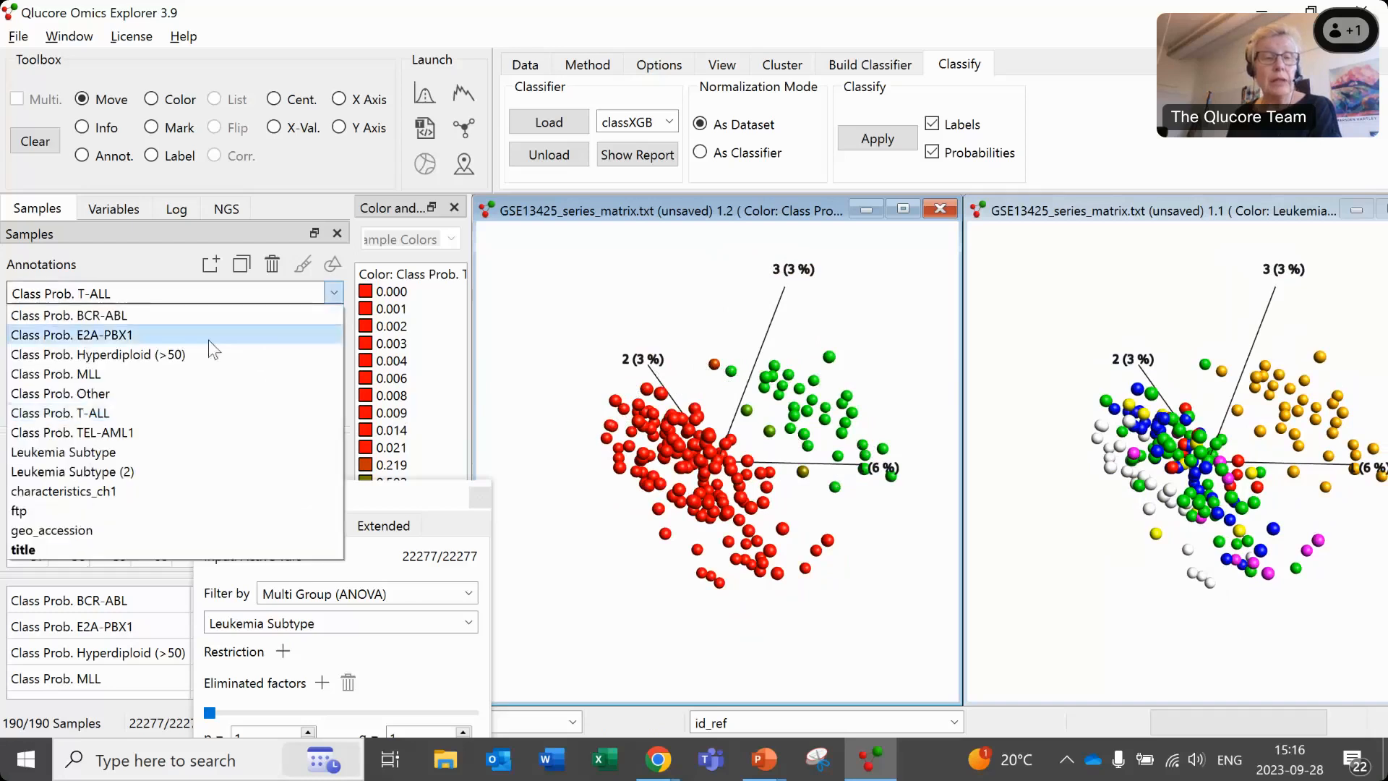
left_click(170, 336)
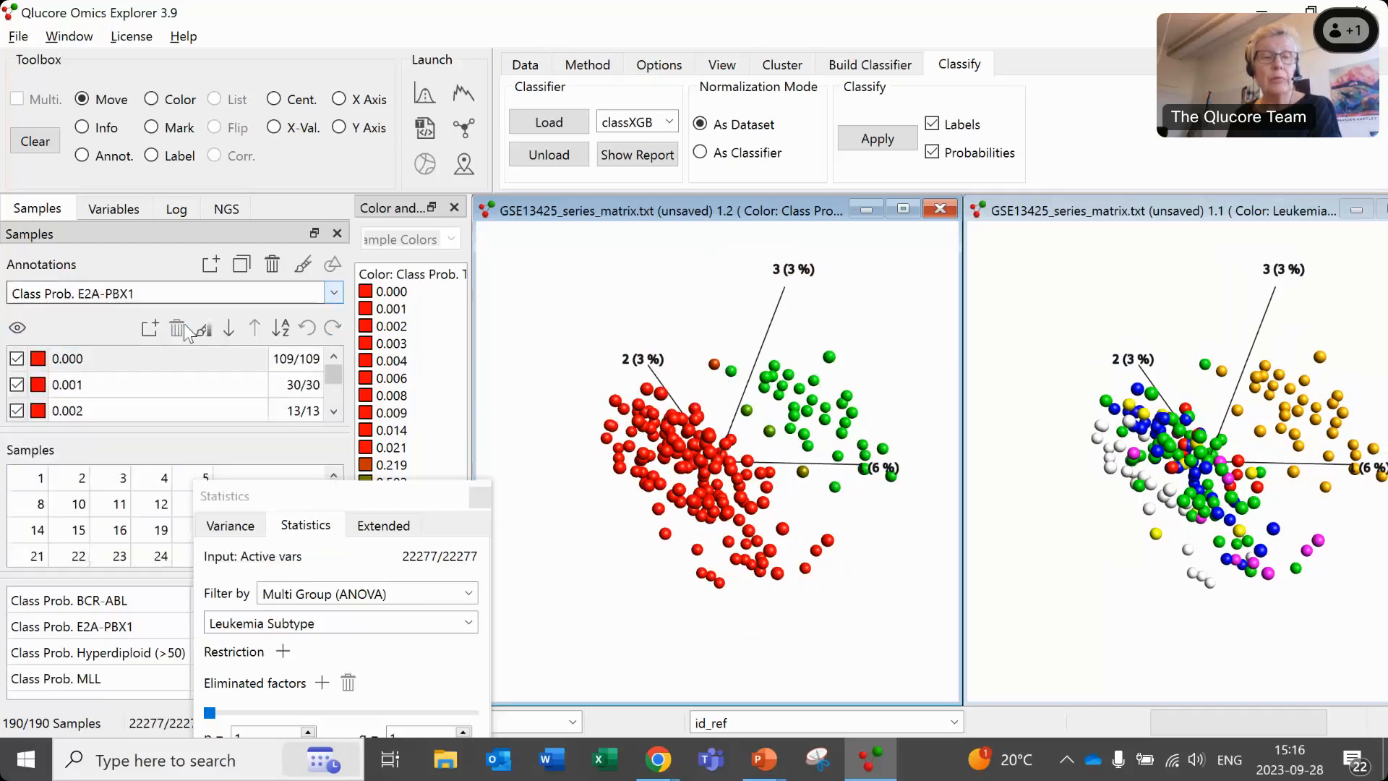
left_click(300, 268)
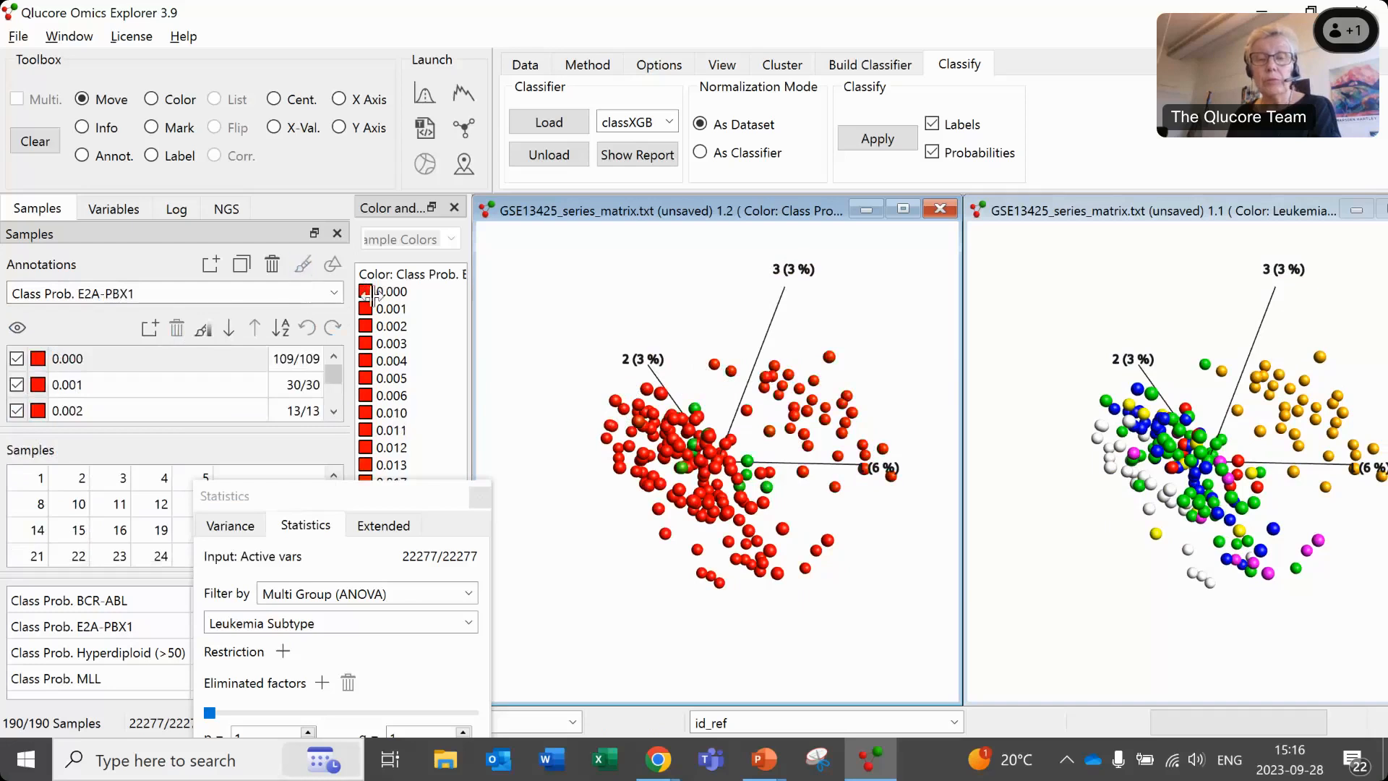
left_click_drag(644, 438, 641, 493)
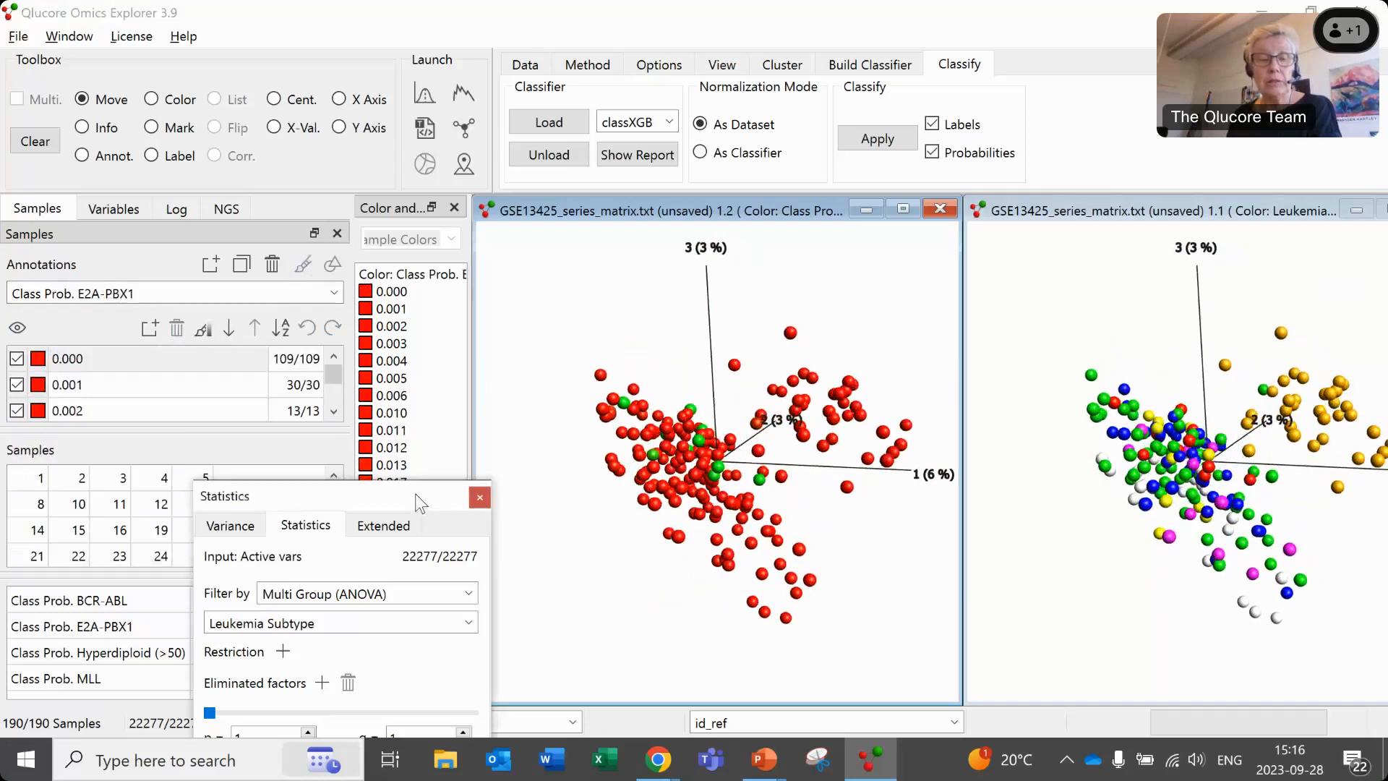
- Filter the variables by multi-group ANOVA on Leukemia Subtype at p = 8e-24 and rotate the synchronized plots to inspect sample separation
left_click_drag(467, 496, 464, 377)
left_click_drag(217, 587, 375, 591)
left_click_drag(680, 487, 645, 520)
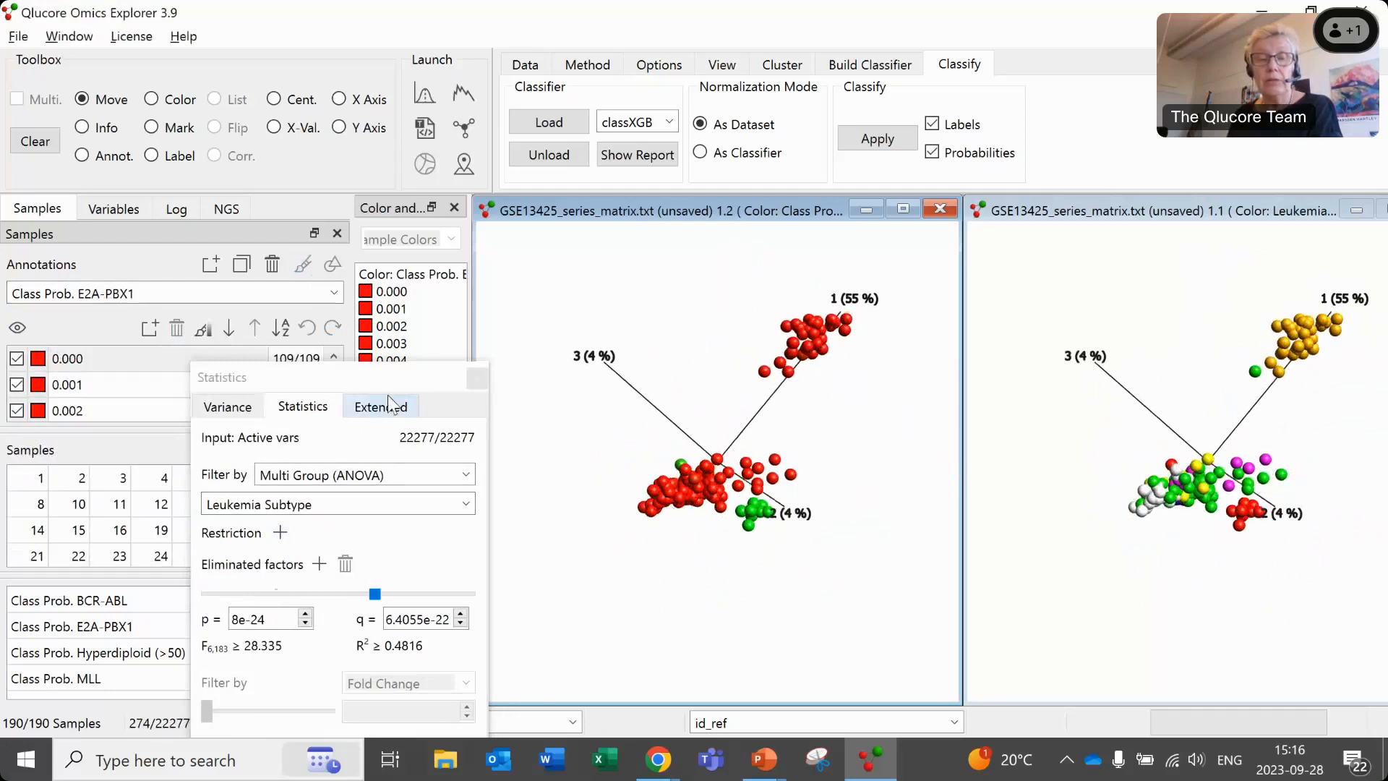
left_click_drag(747, 412, 750, 517)
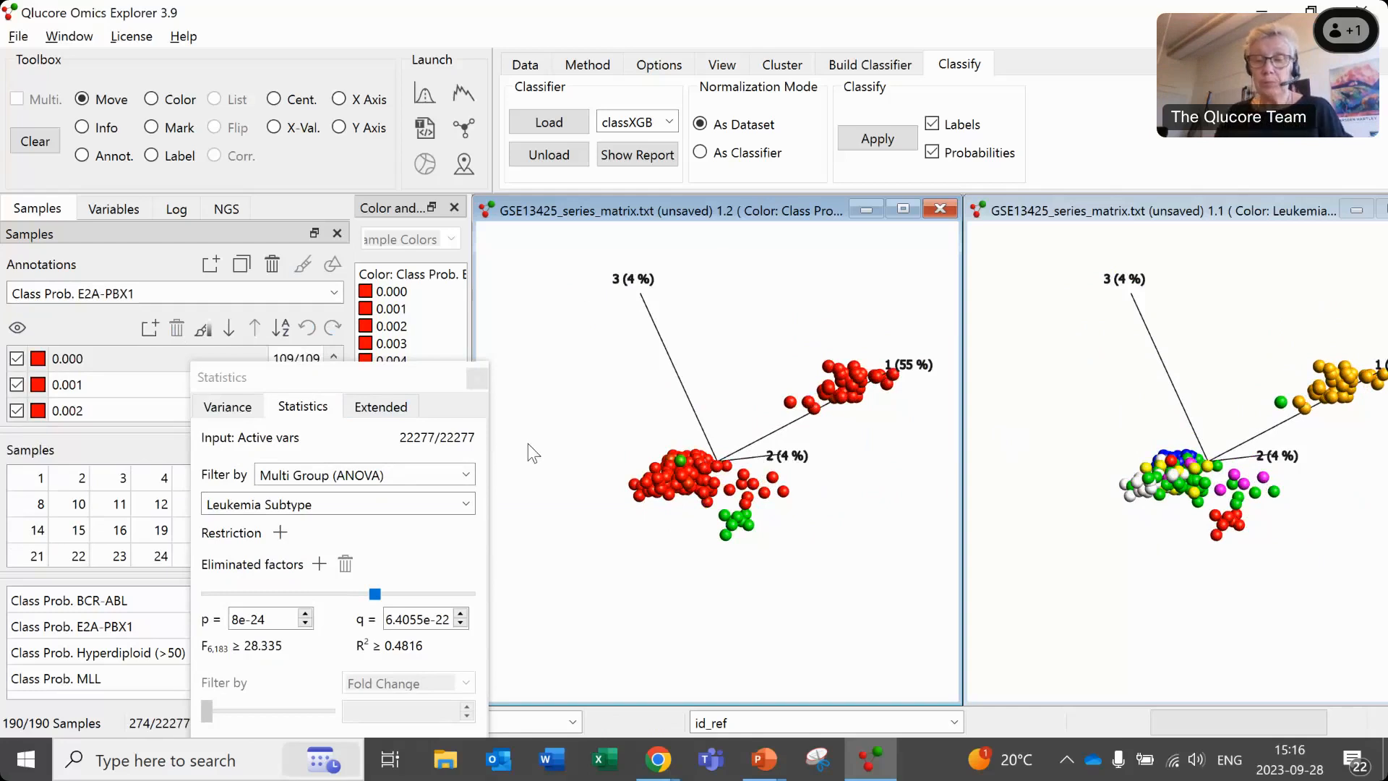
- Switch to the Webex meeting in Chrome, view its participants list, and return to Qlucore Omics Explorer
key("alt+Tab")
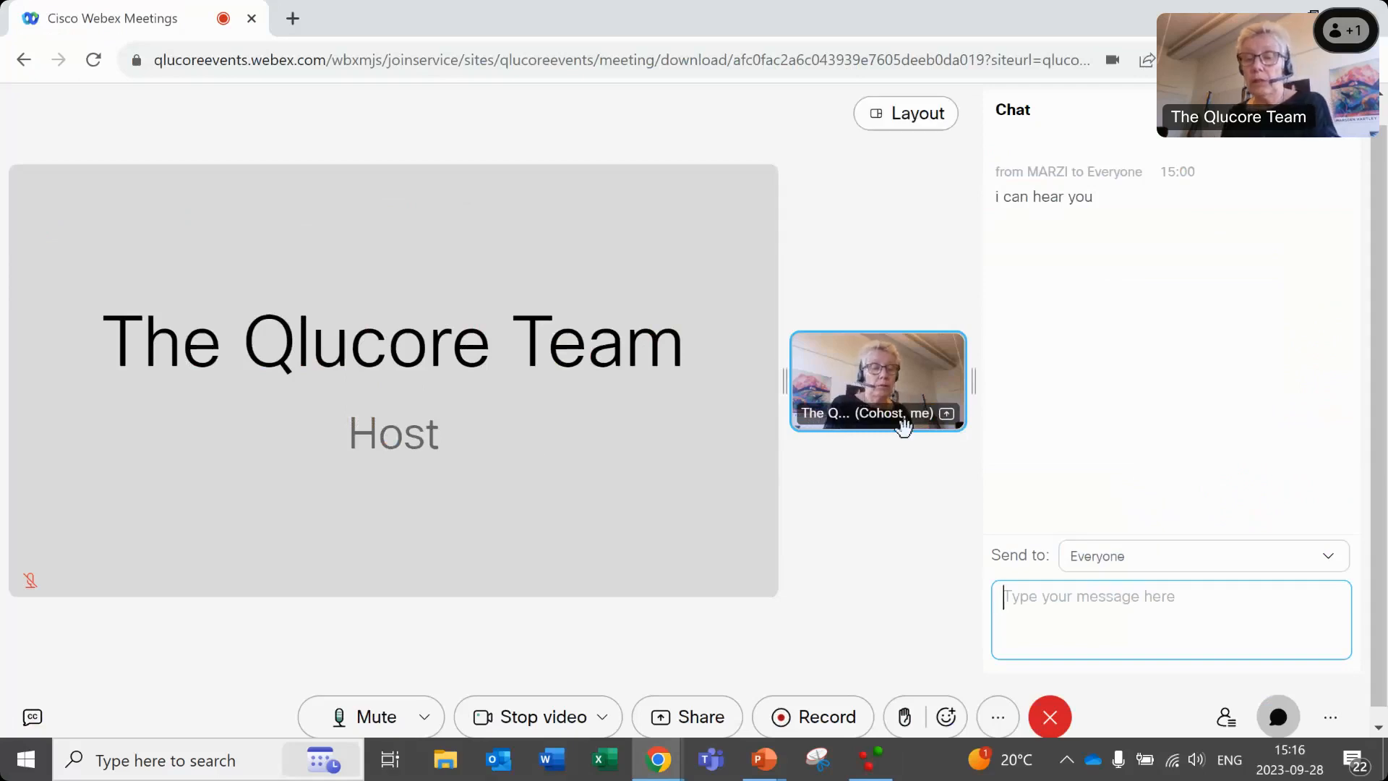
left_click(1224, 716)
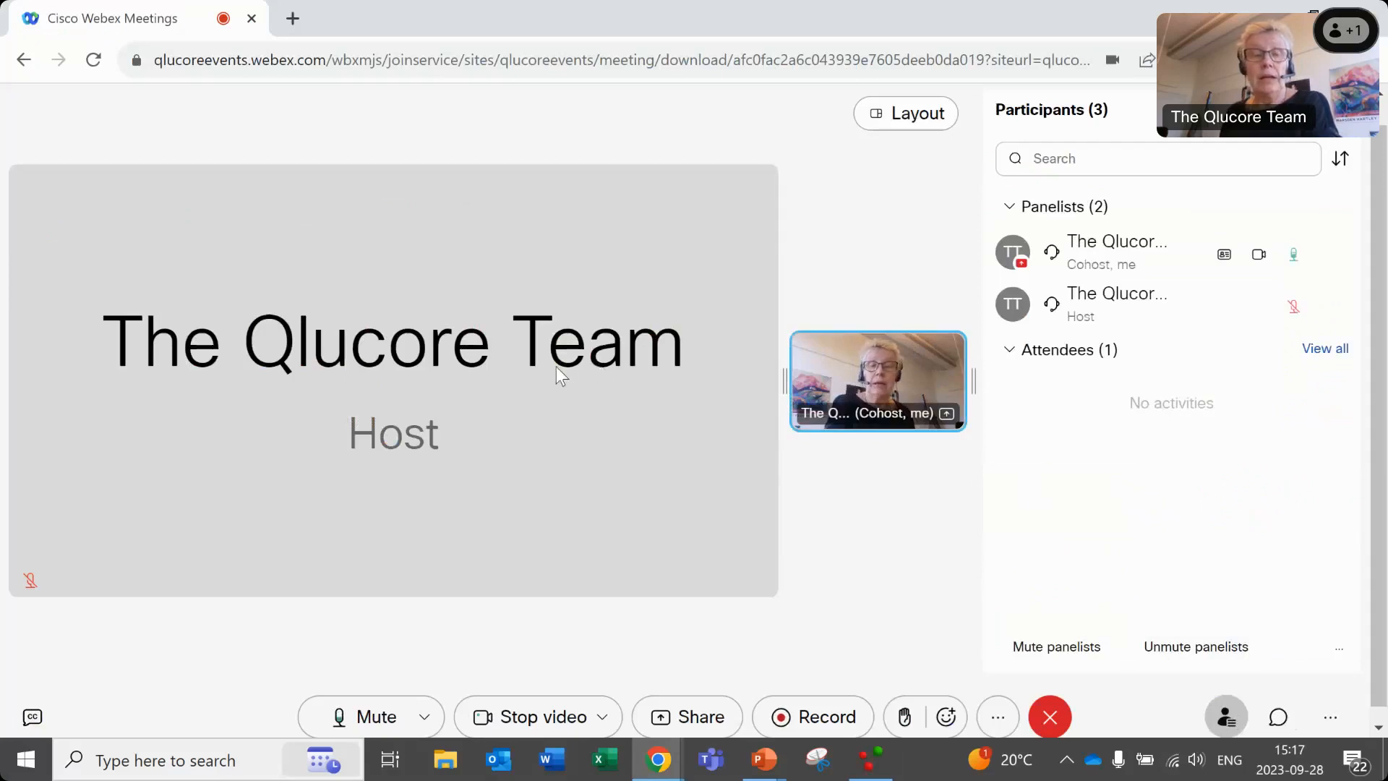
key("alt+Tab")
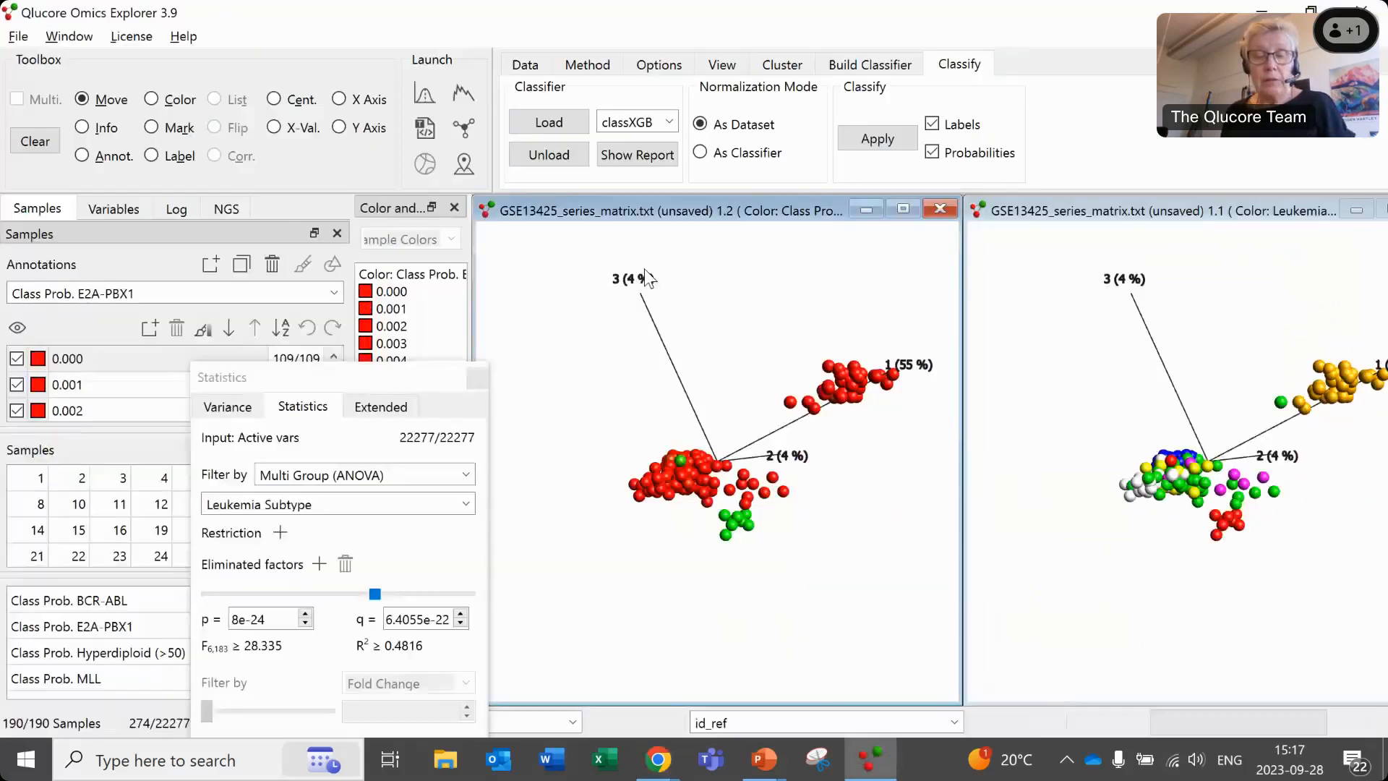
- Switch from Qlucore Omics Explorer to the PowerPoint presentation about working with classifiers and look for its running slide show
key("alt+Tab")
key("alt+Tab")
key("alt+Tab")
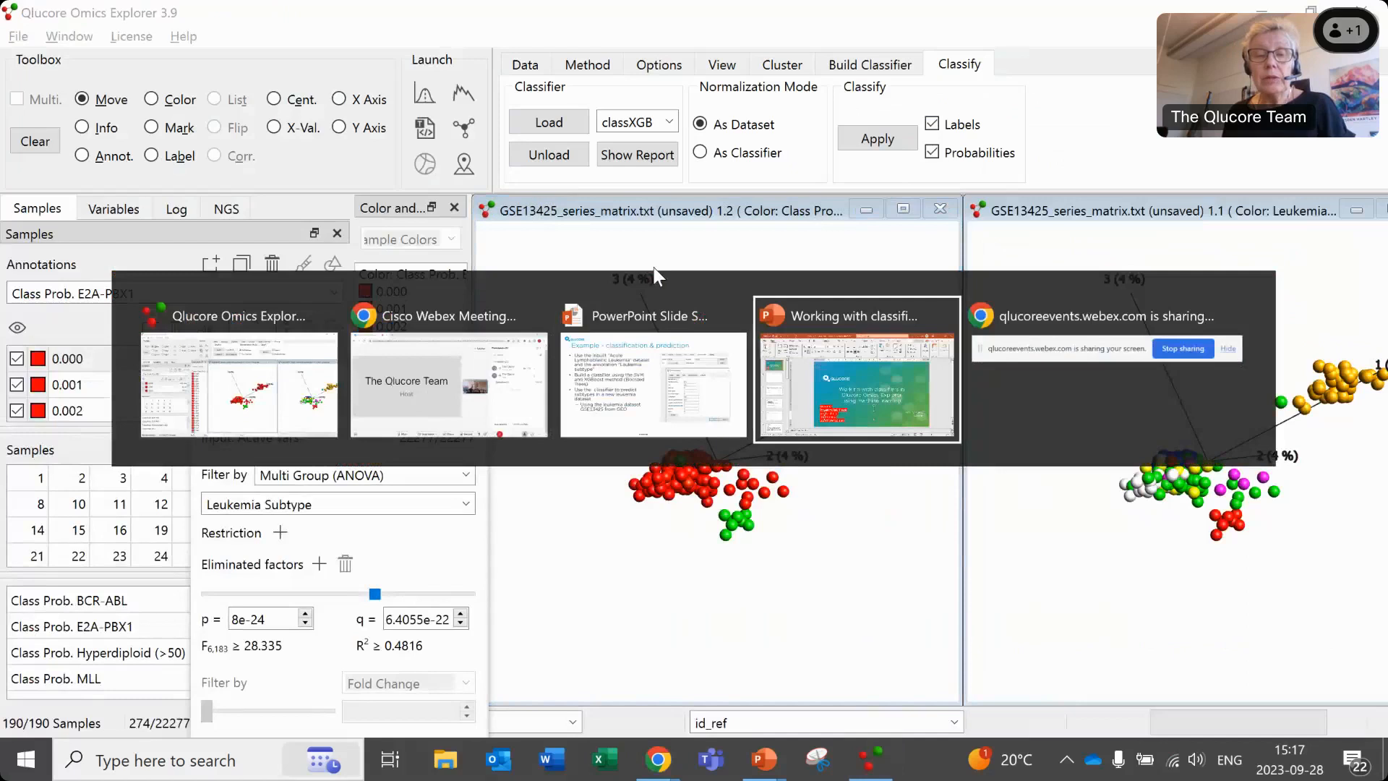
key("alt+Tab")
key("alt+Tab")
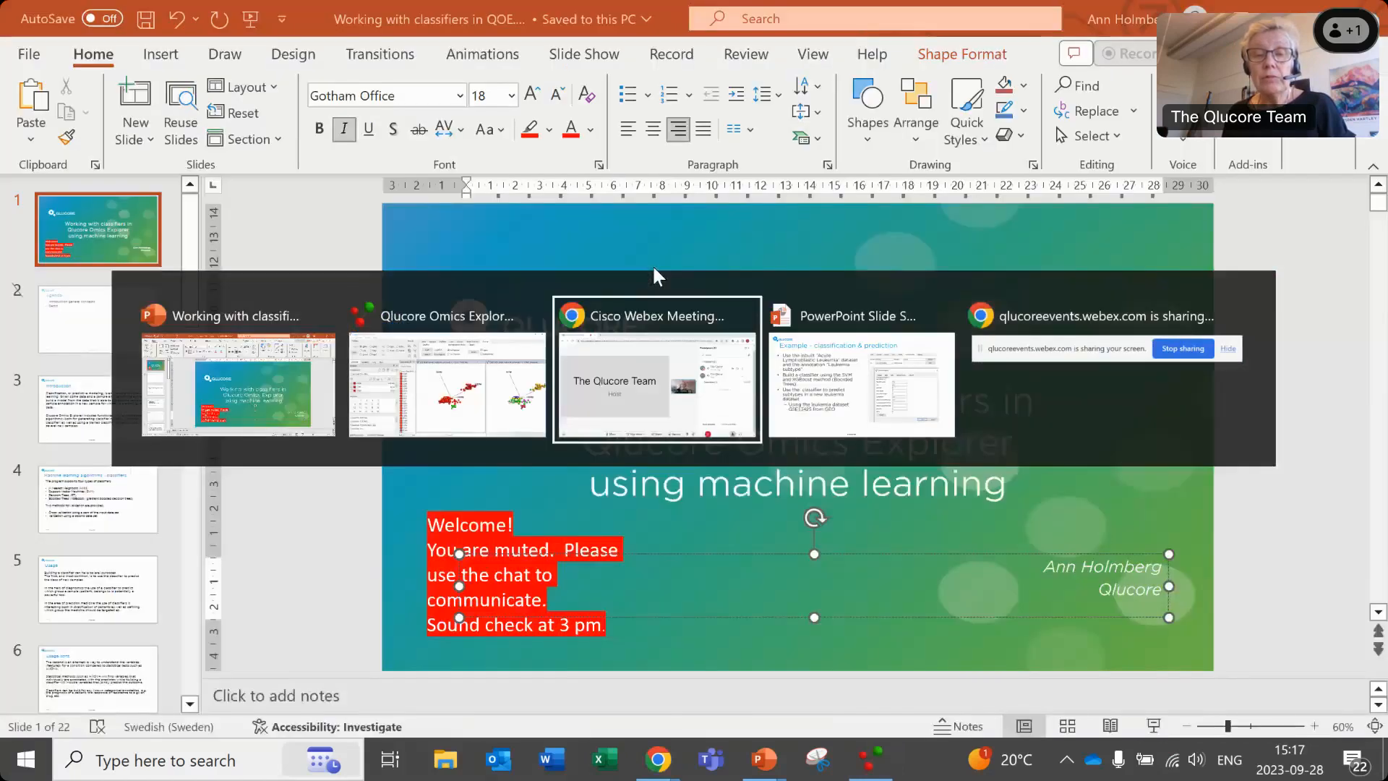